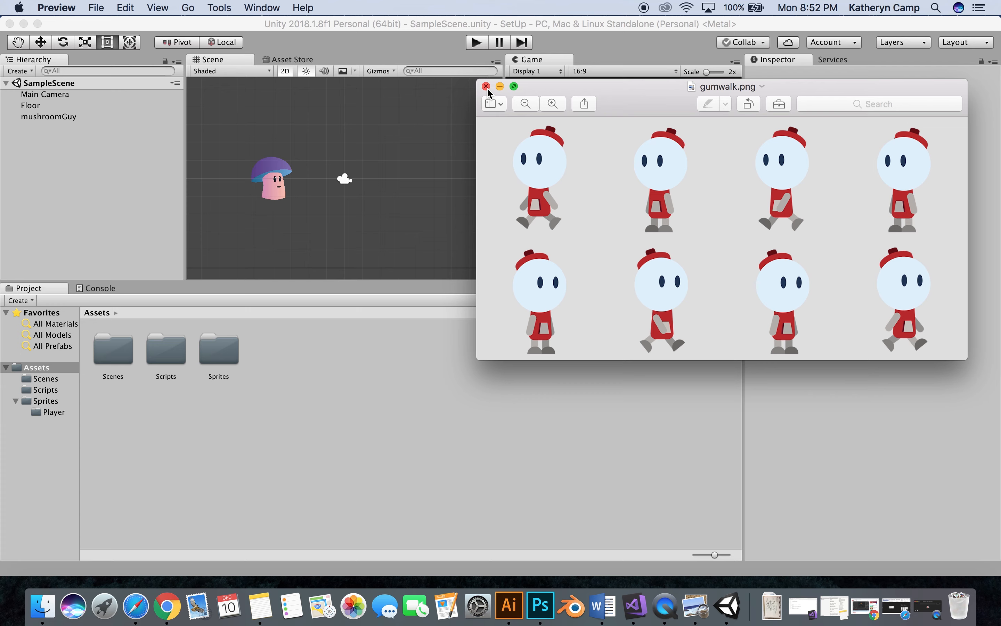
Close the gumwalk.png preview and open the Player folder inside Sprites in the project assets.
left_click(486, 87)
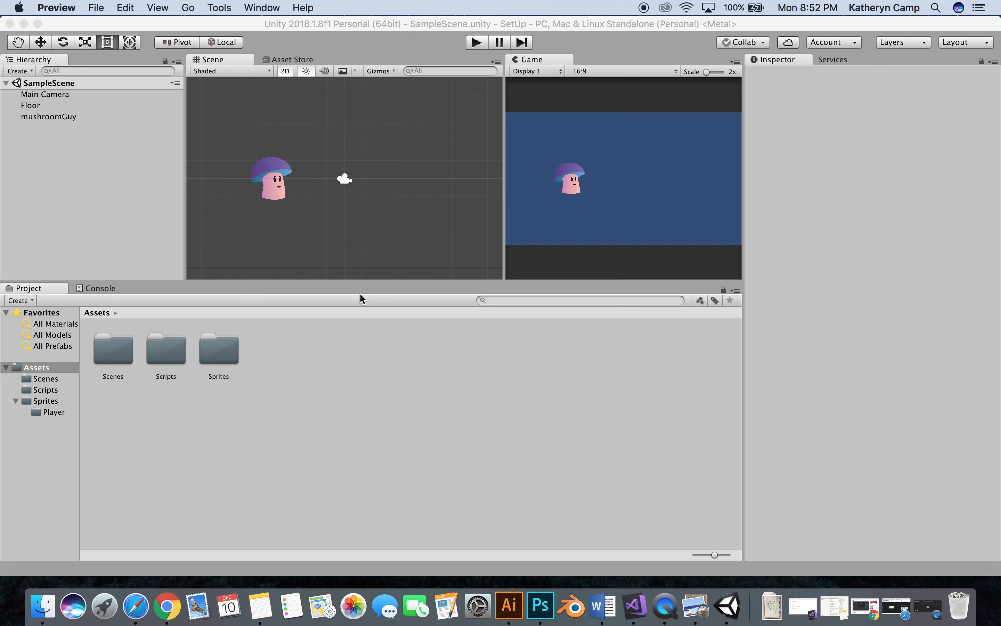
double_click(221, 360)
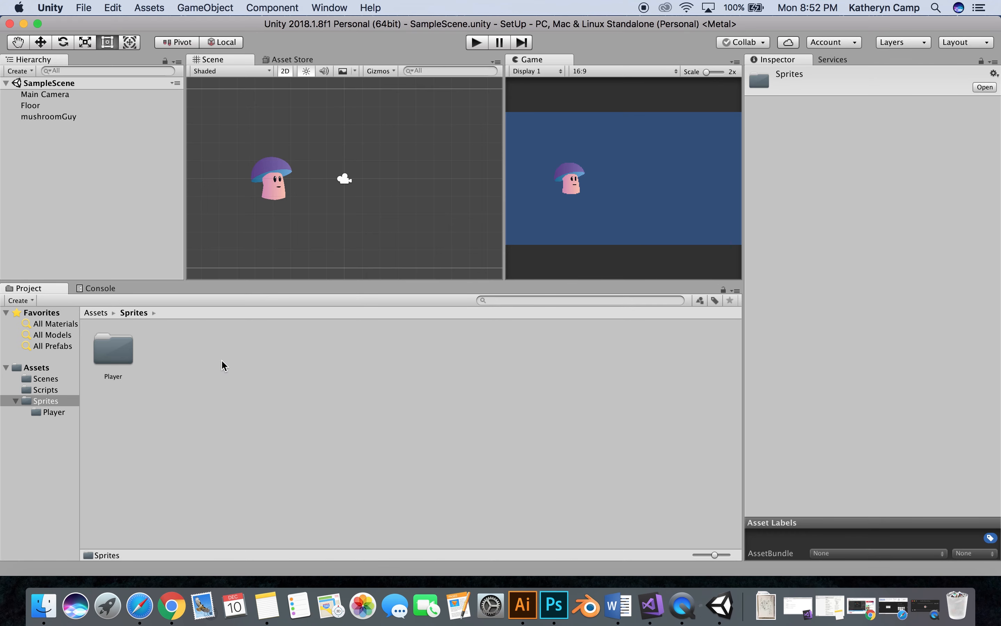
double_click(116, 360)
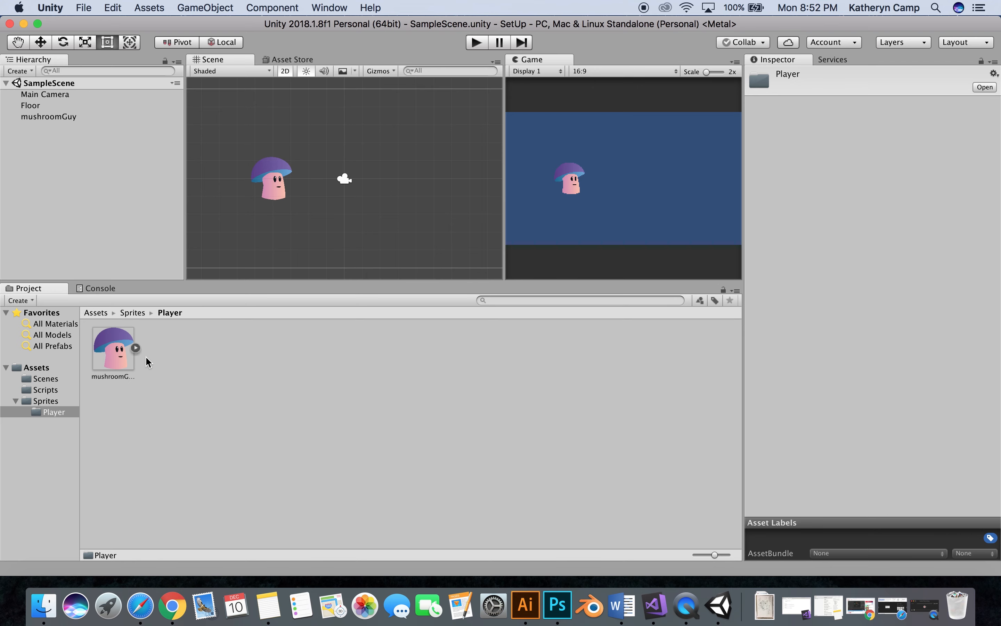
Import gumballwalk.png, Gumball_idle.png and Gumball_idleLeft.png from the gumball folder on the Desktop into the Player folder.
right_click(185, 349)
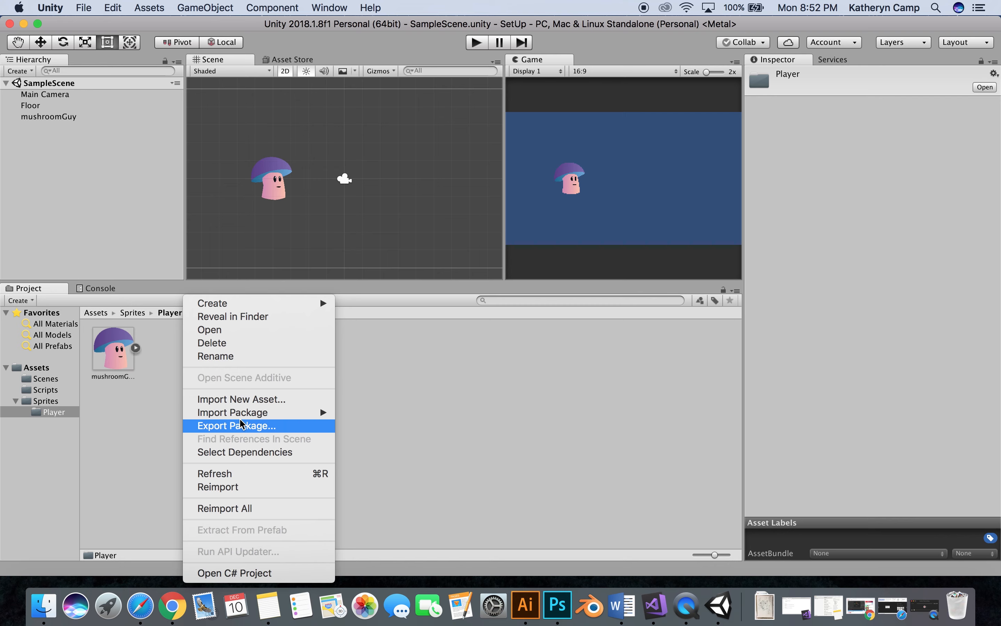
left_click(257, 400)
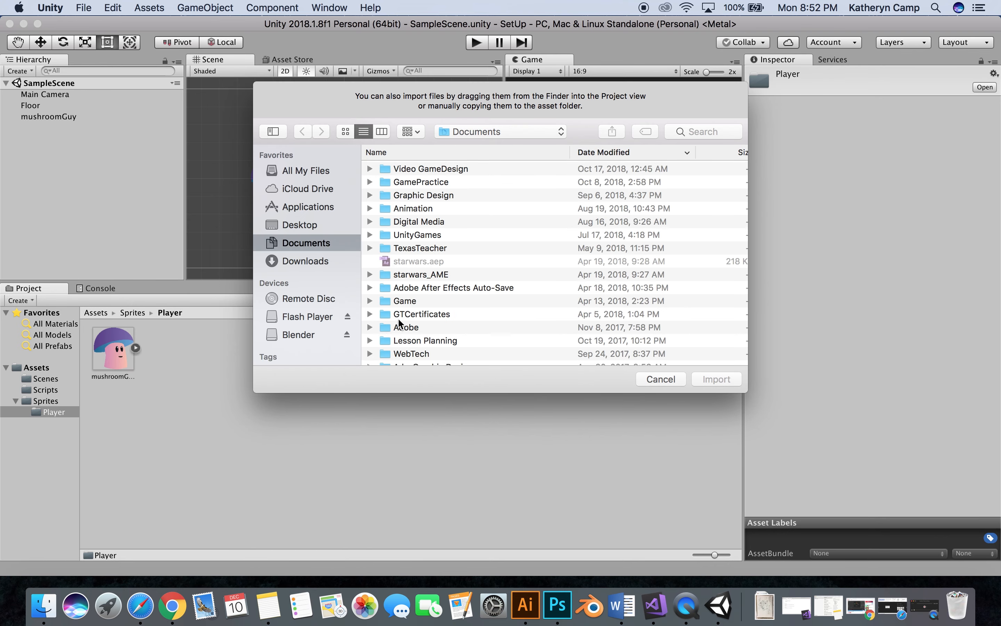
left_click(321, 226)
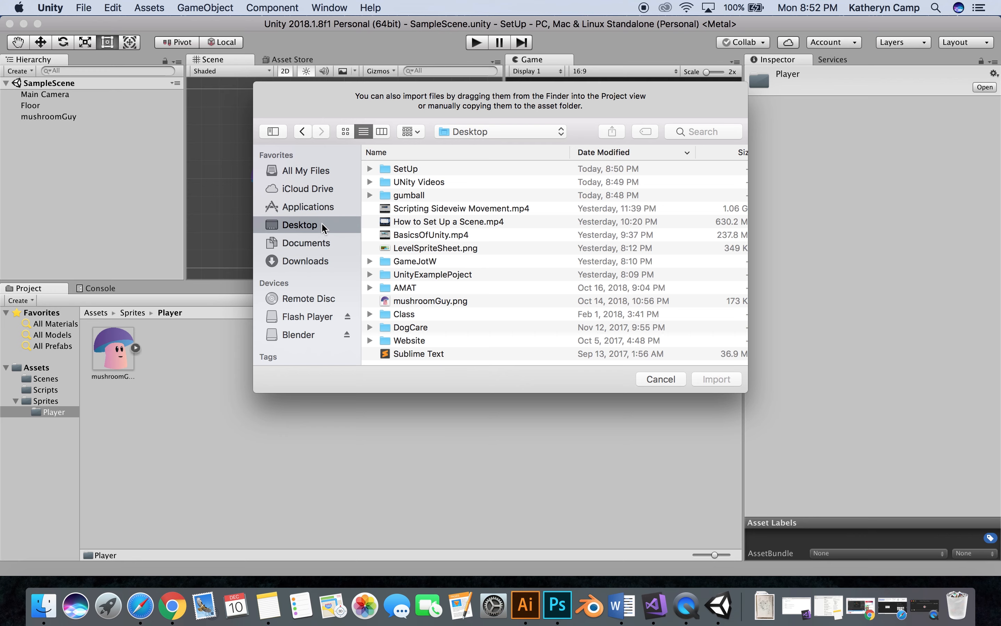
left_click(397, 197)
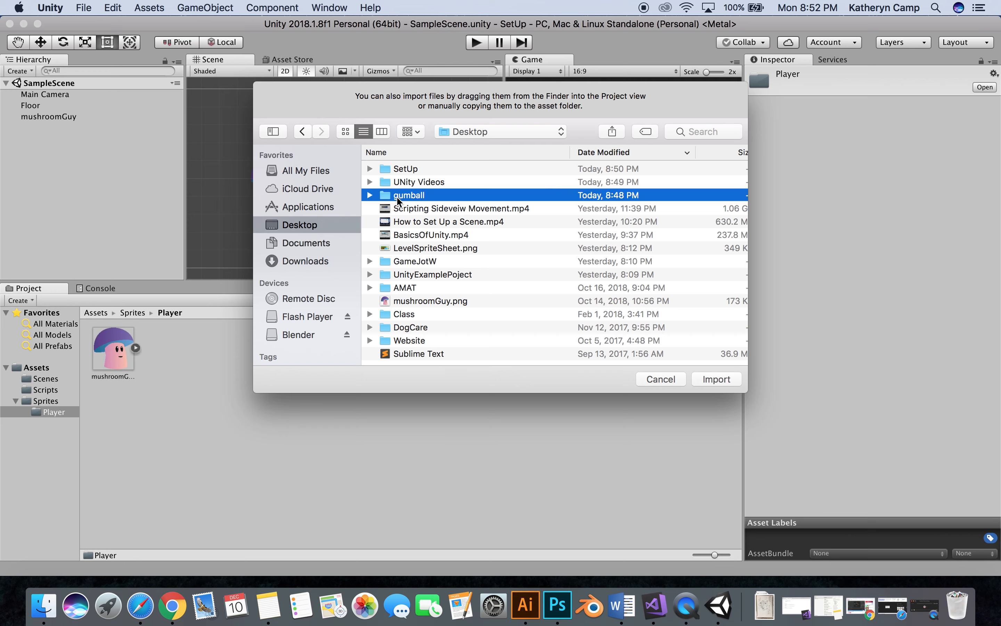
left_click(370, 195)
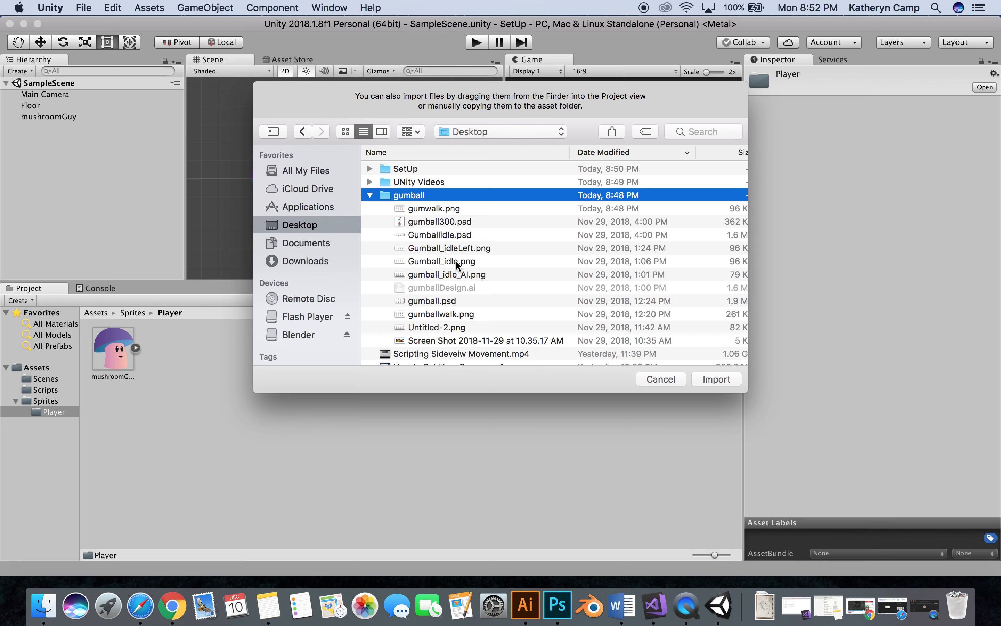
left_click(462, 313)
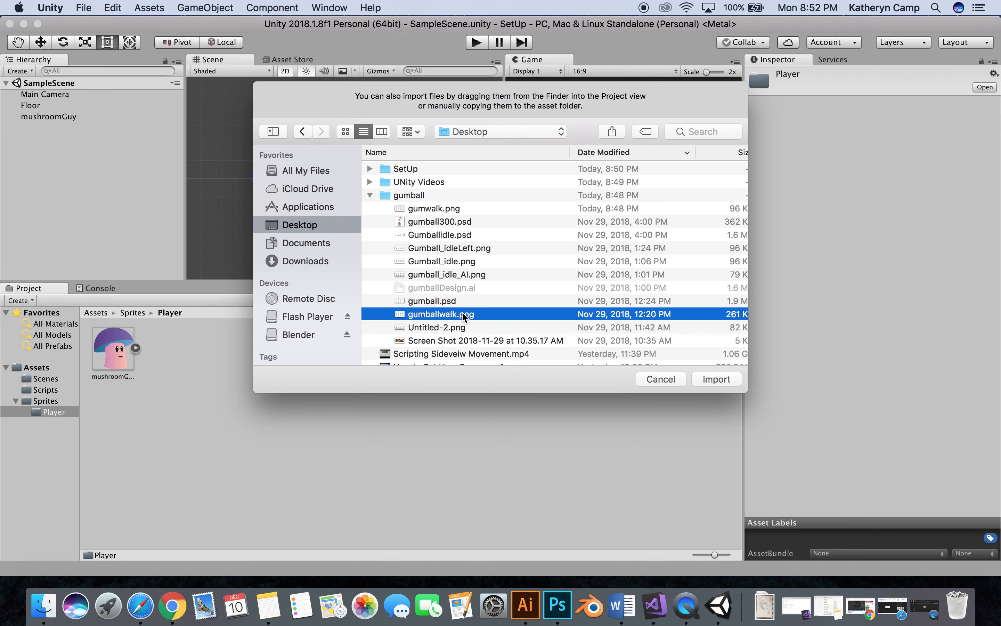
left_click(451, 261, "super")
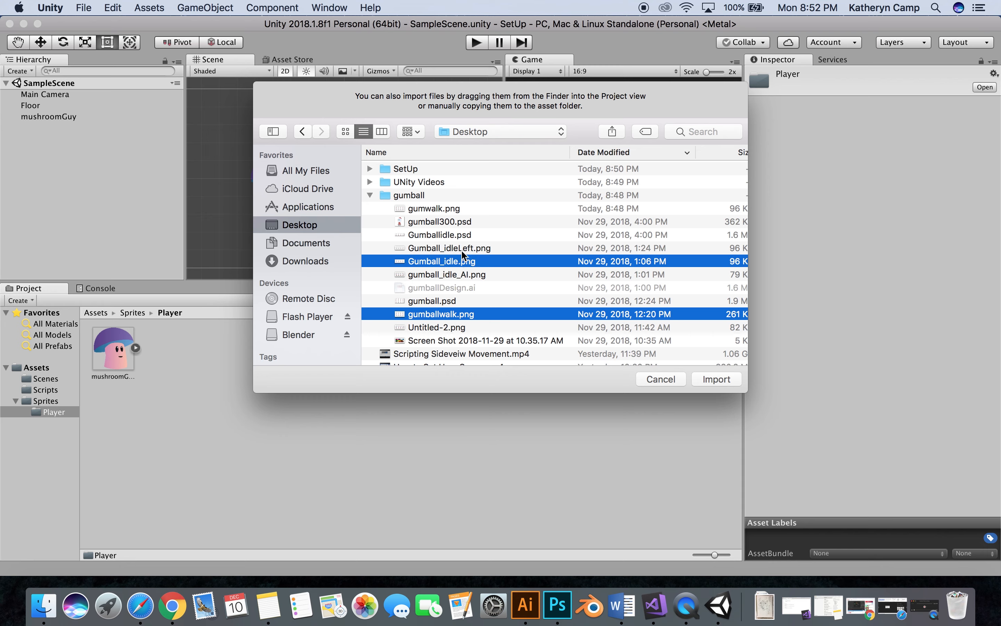
left_click(468, 250, "super")
left_click(726, 383)
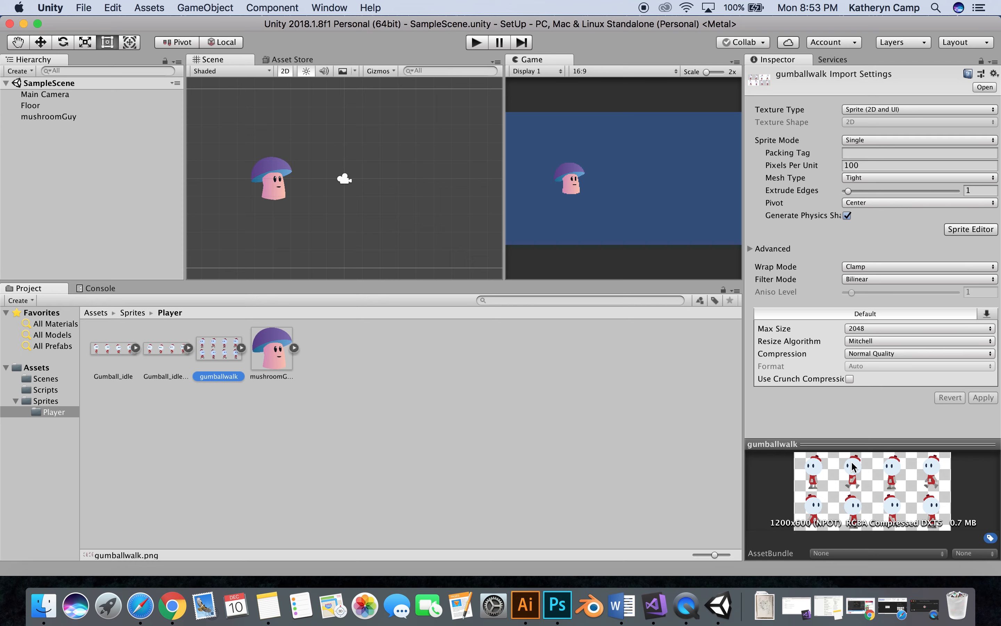
left_click(189, 350)
left_click(189, 350)
left_click(262, 411)
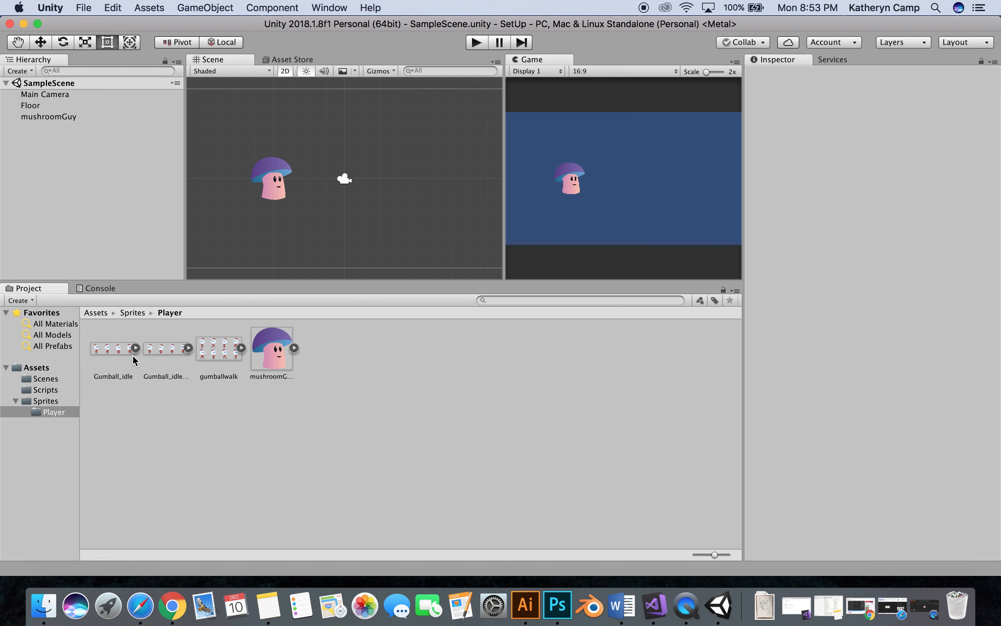
Select the gumballwalk sprite sheet and set its texture type to Sprite (2D and UI).
left_click(220, 352)
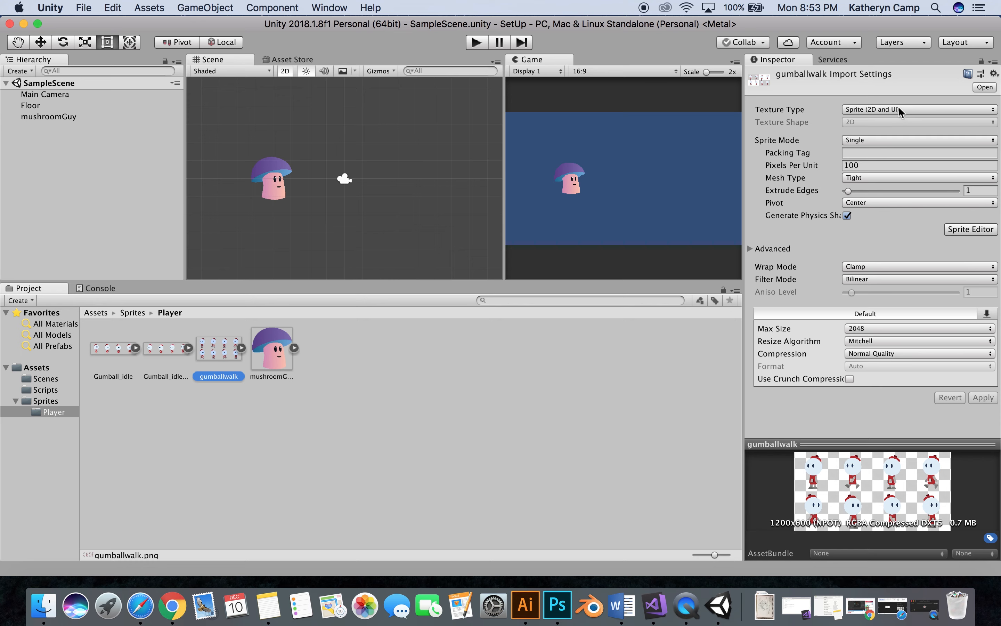
left_click(908, 107)
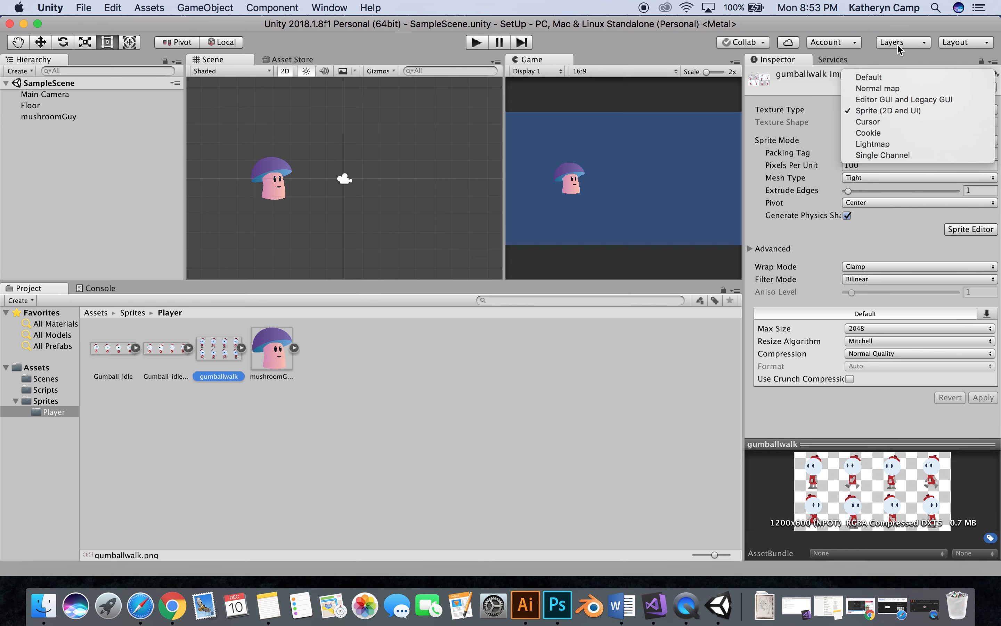
left_click(885, 79)
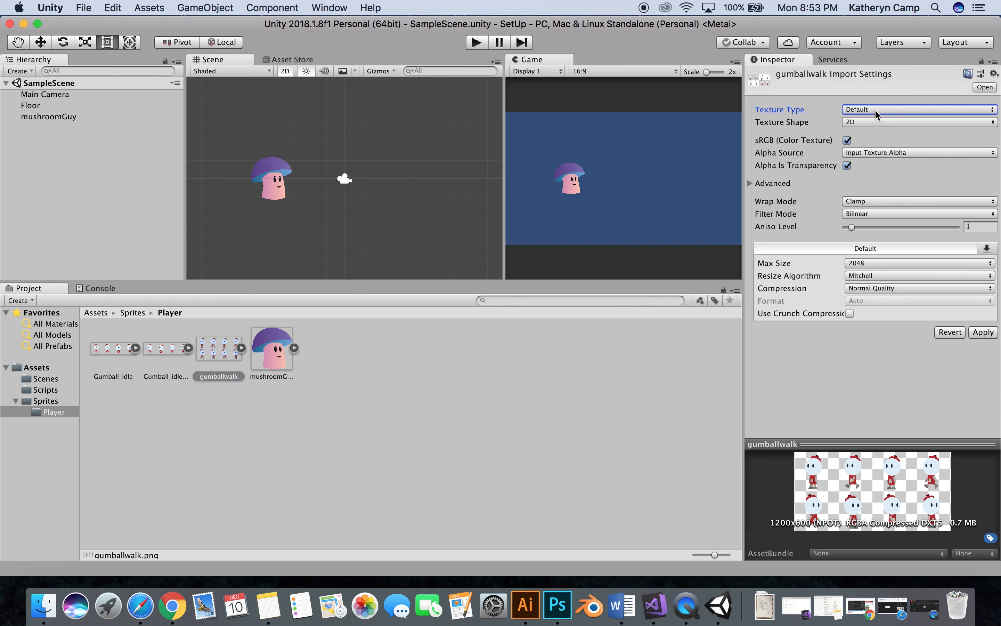
left_click(854, 110)
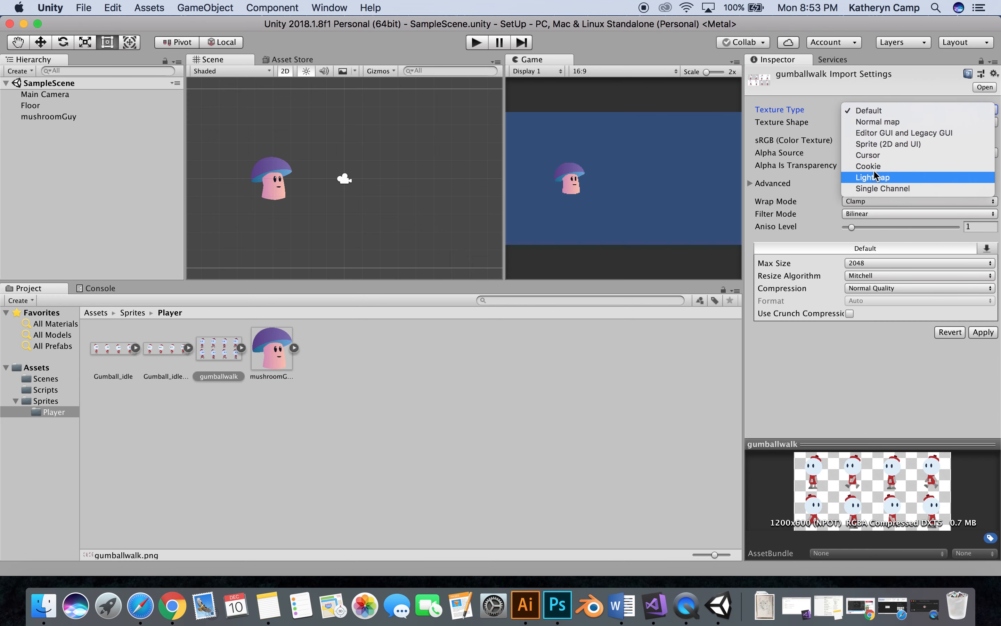
left_click(888, 145)
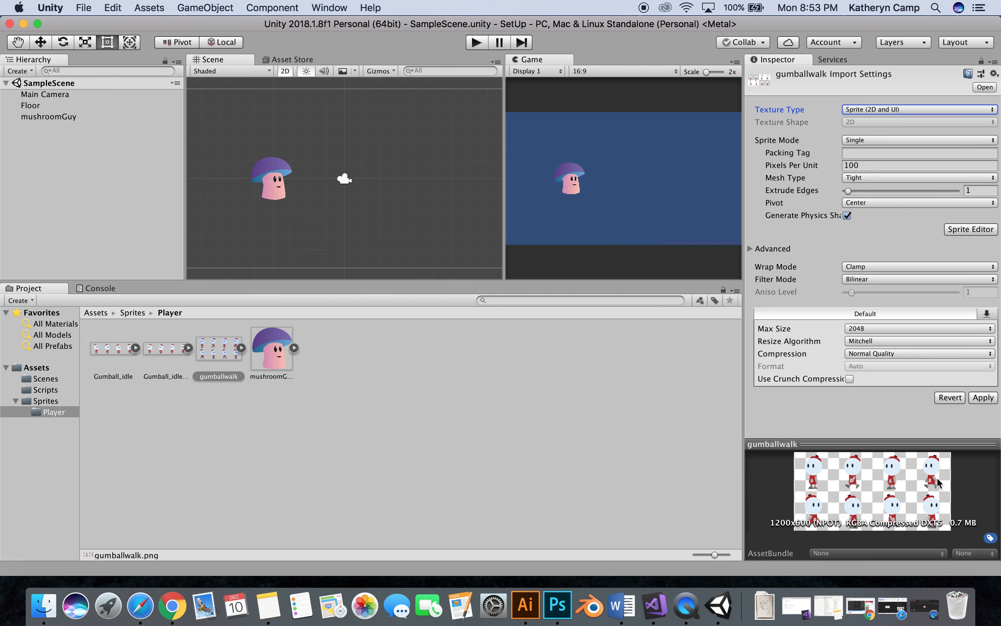
Set the gumballwalk sheet's sprite mode to Multiple and its pixels per unit to 300.
left_click(894, 141)
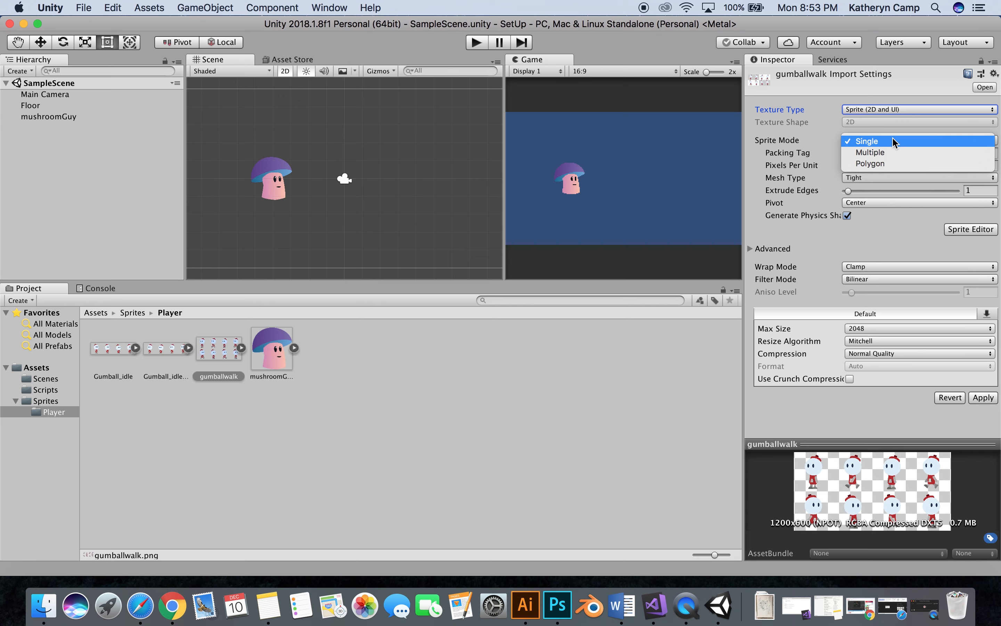
left_click(875, 154)
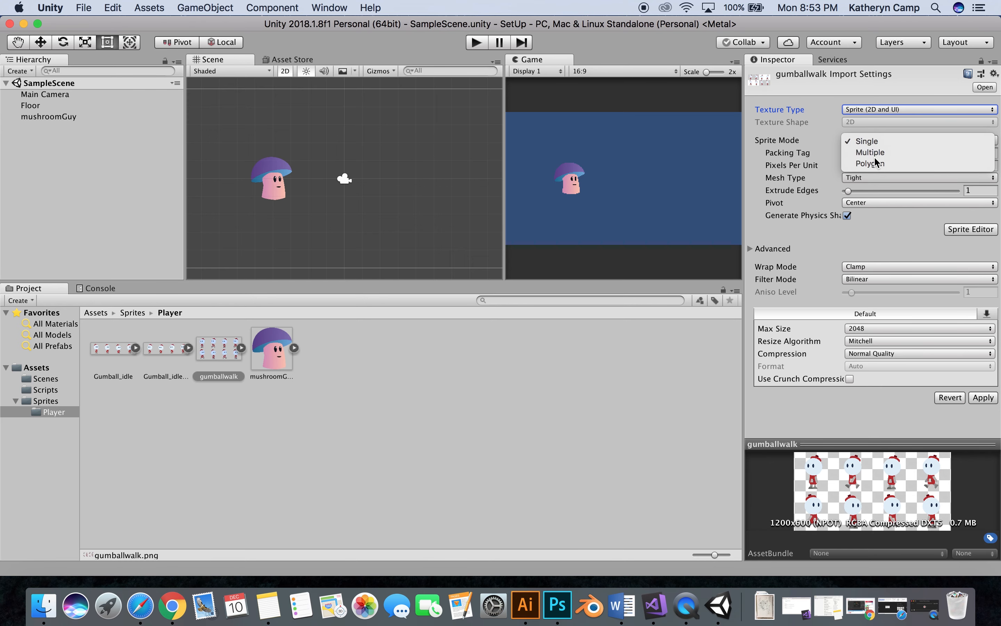
left_click(872, 165)
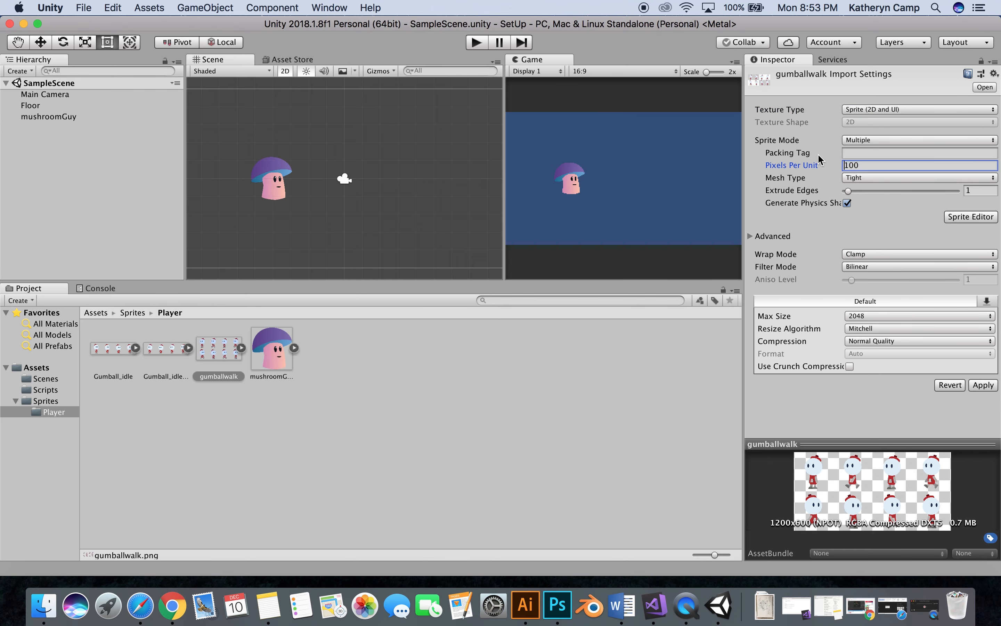
type("300")
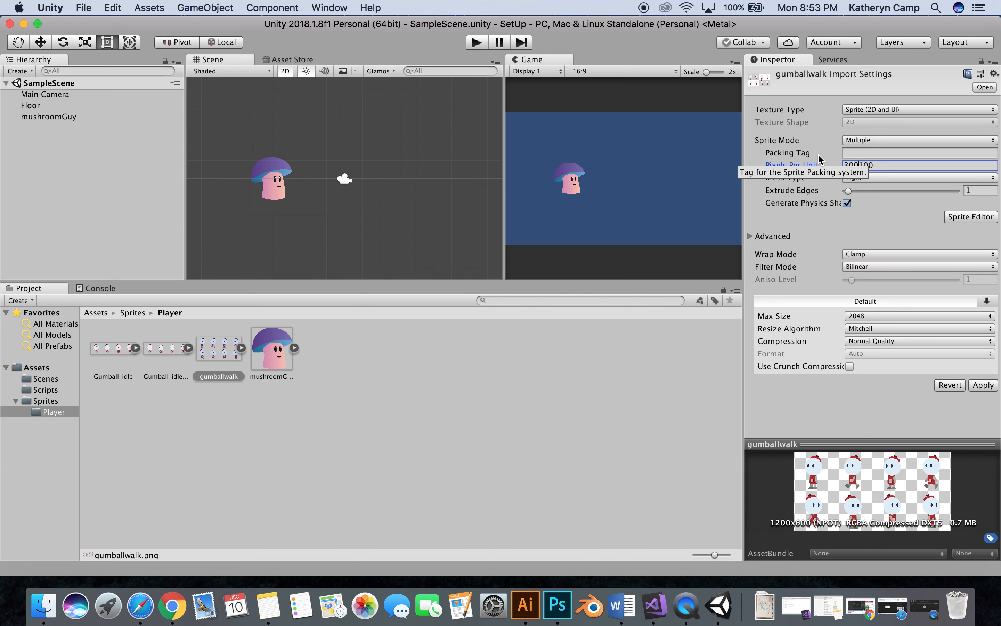
left_click(906, 162)
key("BackSpace")
key("BackSpace")
key("BackSpace")
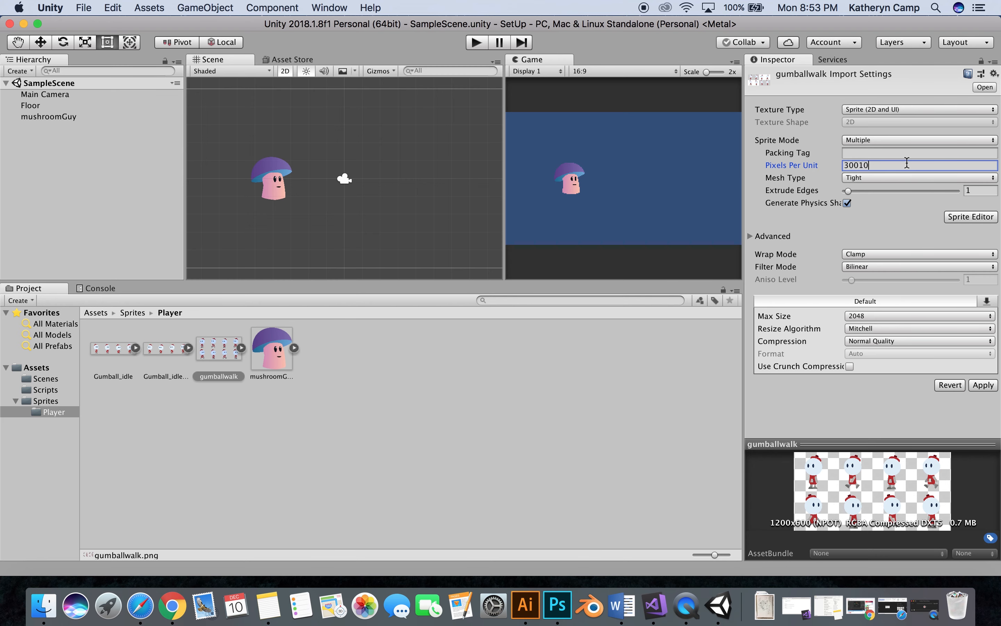
Open the gumballwalk sheet in the Sprite Editor, applying the pending import settings.
left_click(878, 239)
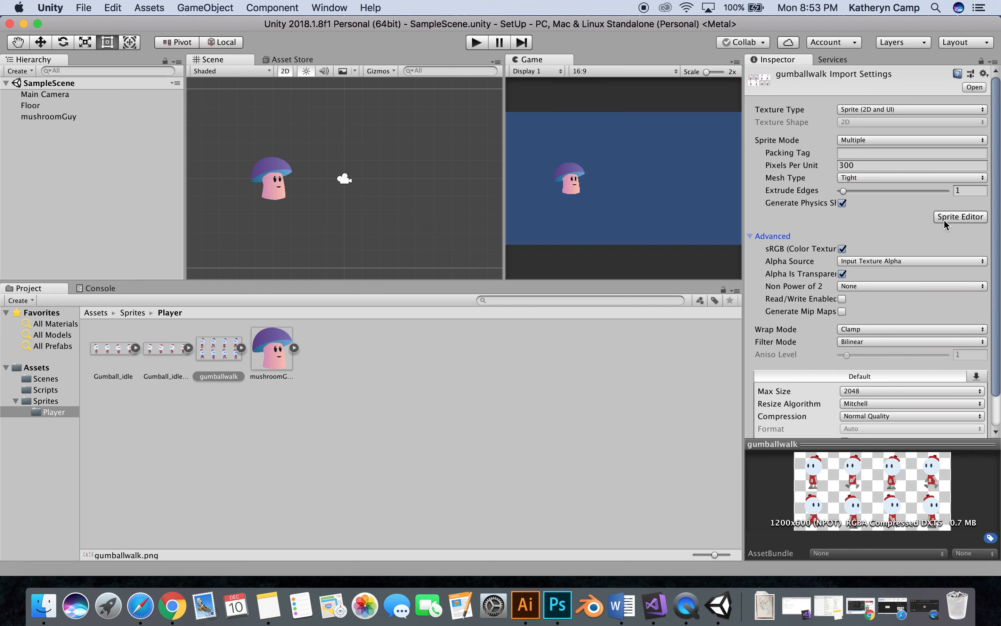
left_click(773, 239)
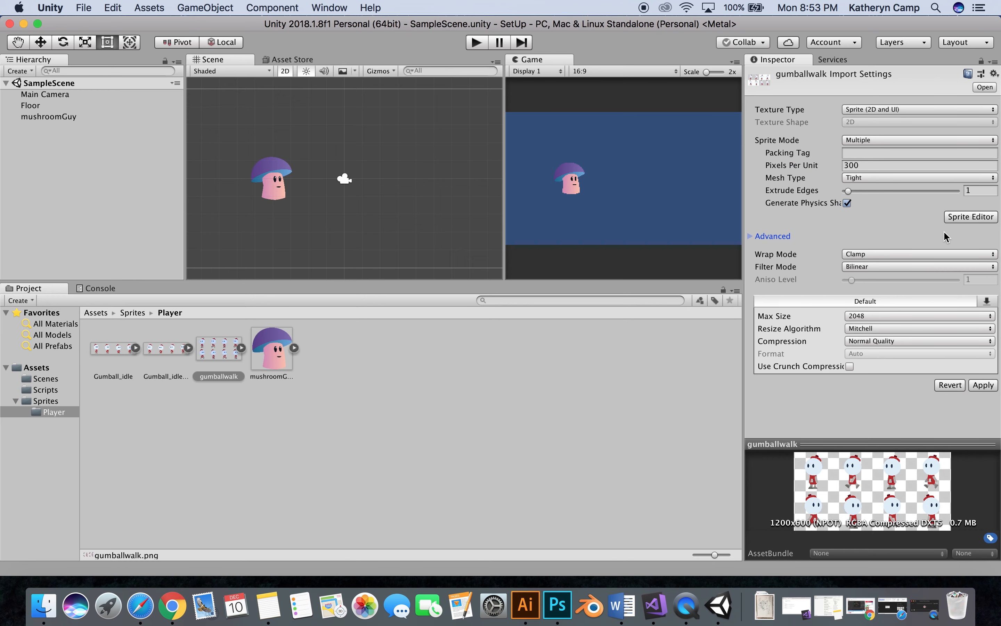
left_click(958, 217)
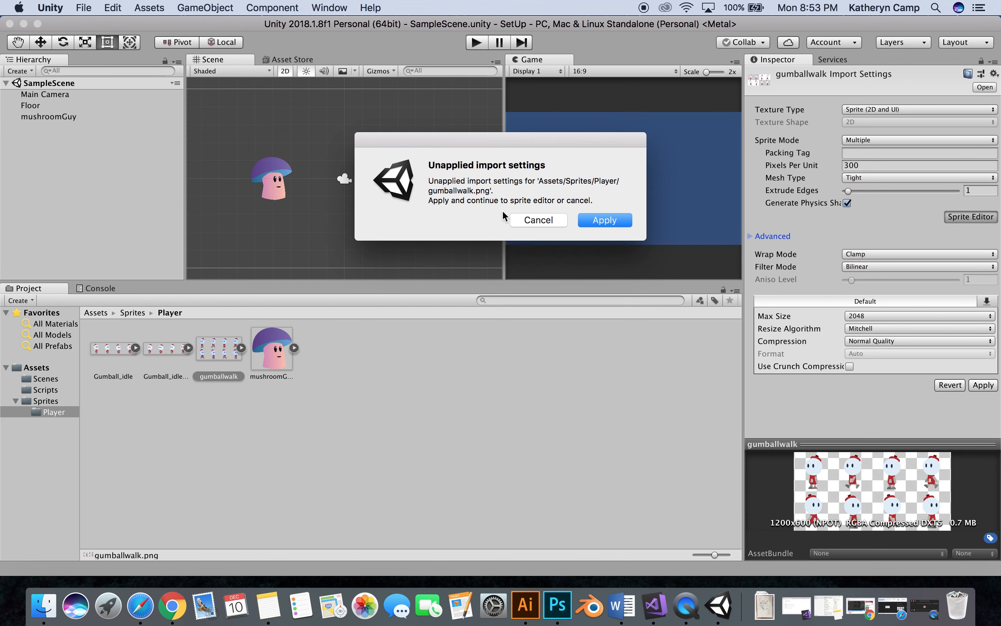
left_click(610, 222)
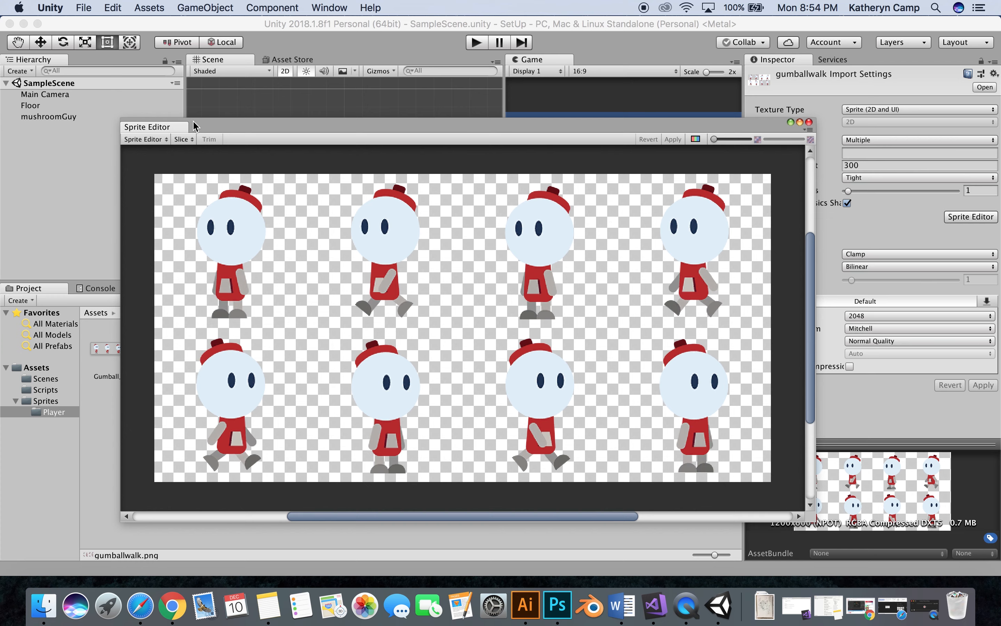
Slice the gumballwalk sheet by cell size with a pixel size of 300 by 300 and apply the slicing.
left_click(182, 139)
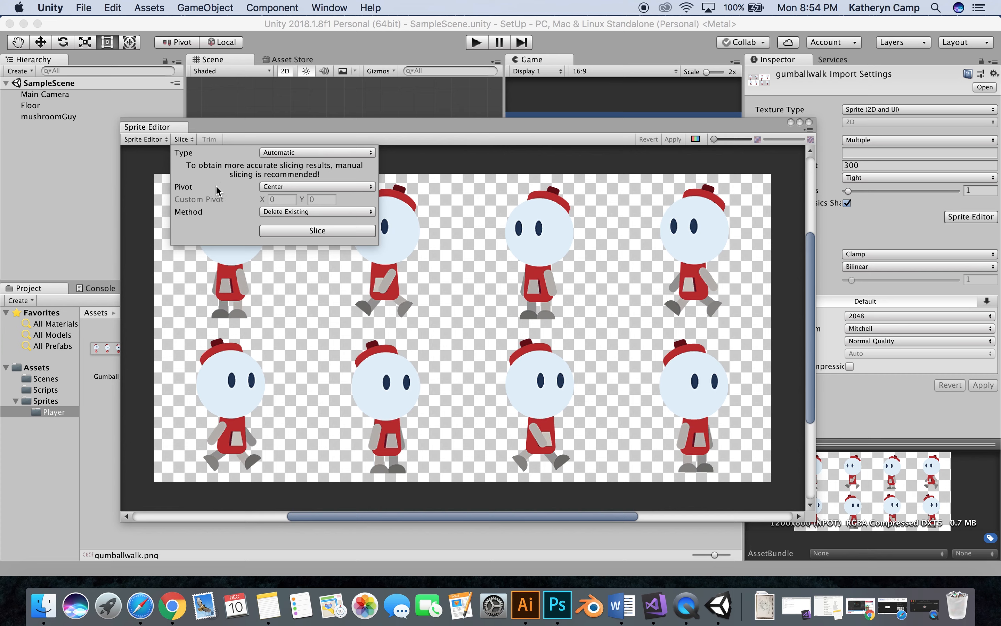
left_click(294, 153)
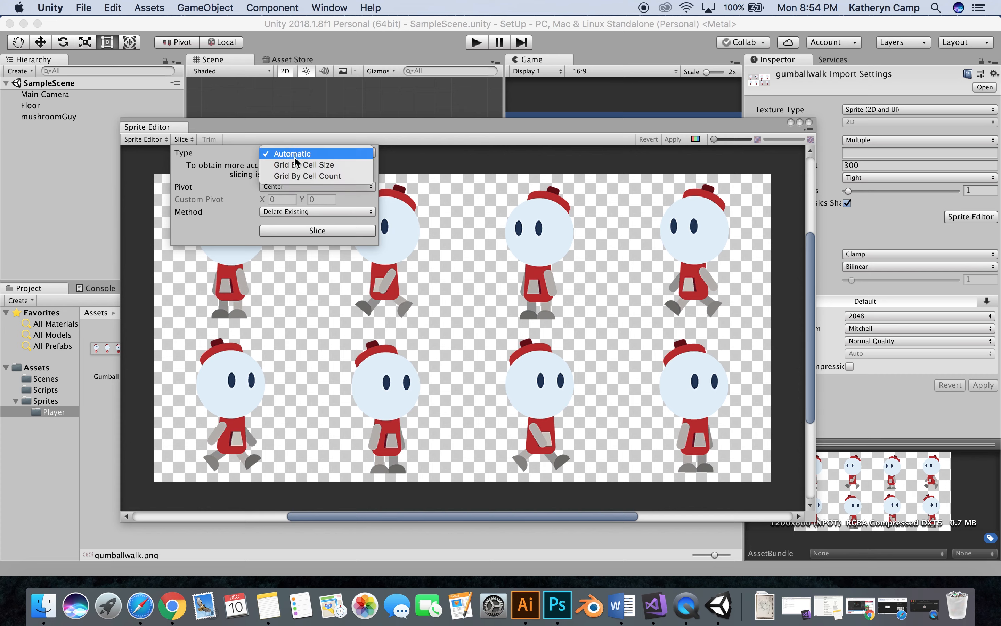
left_click(294, 165)
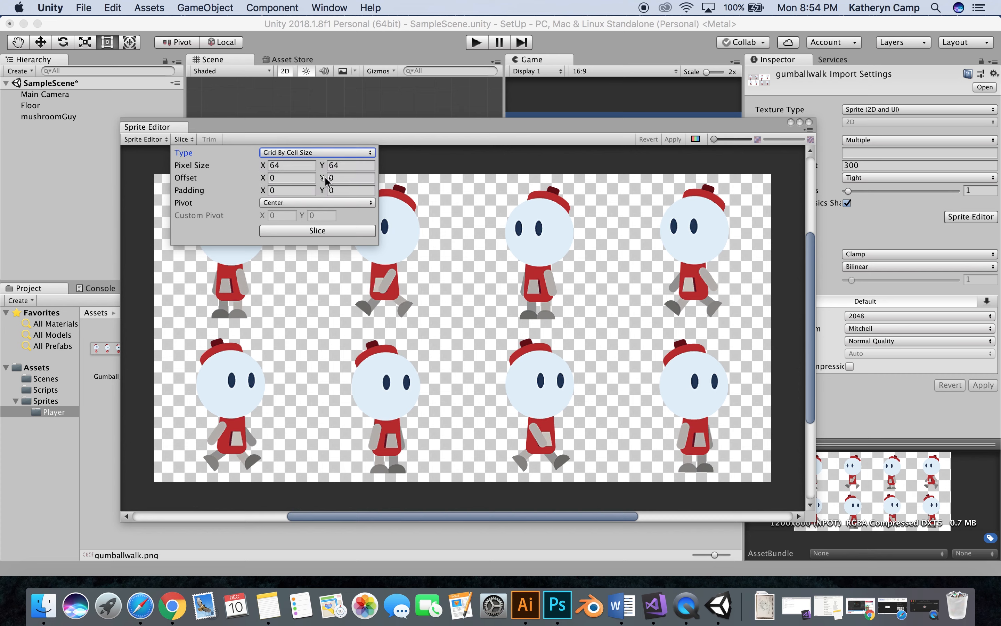
left_click(306, 168)
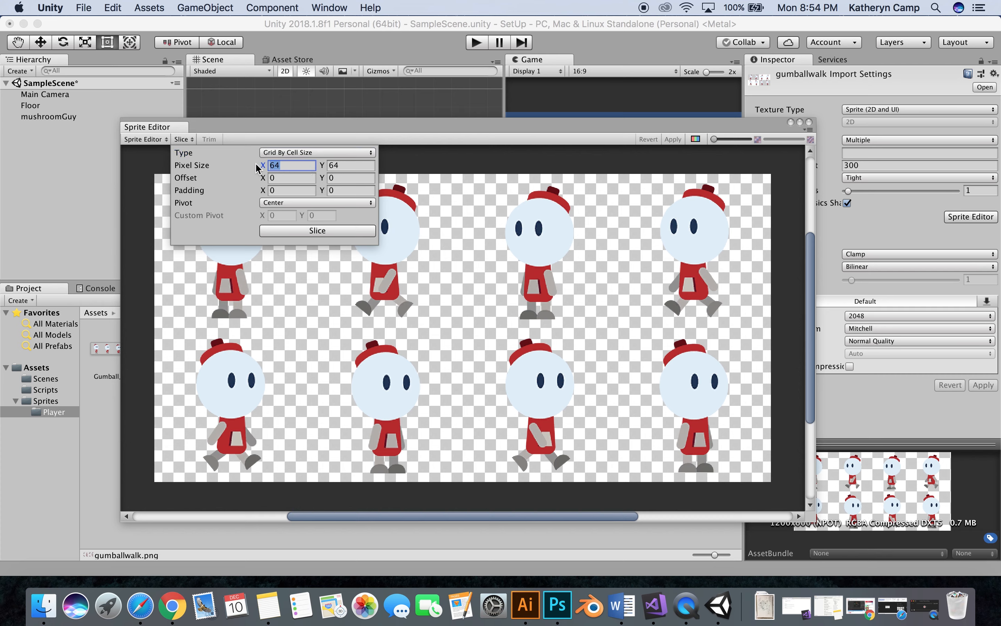
type("300")
key("Tab")
type("300")
left_click(313, 228)
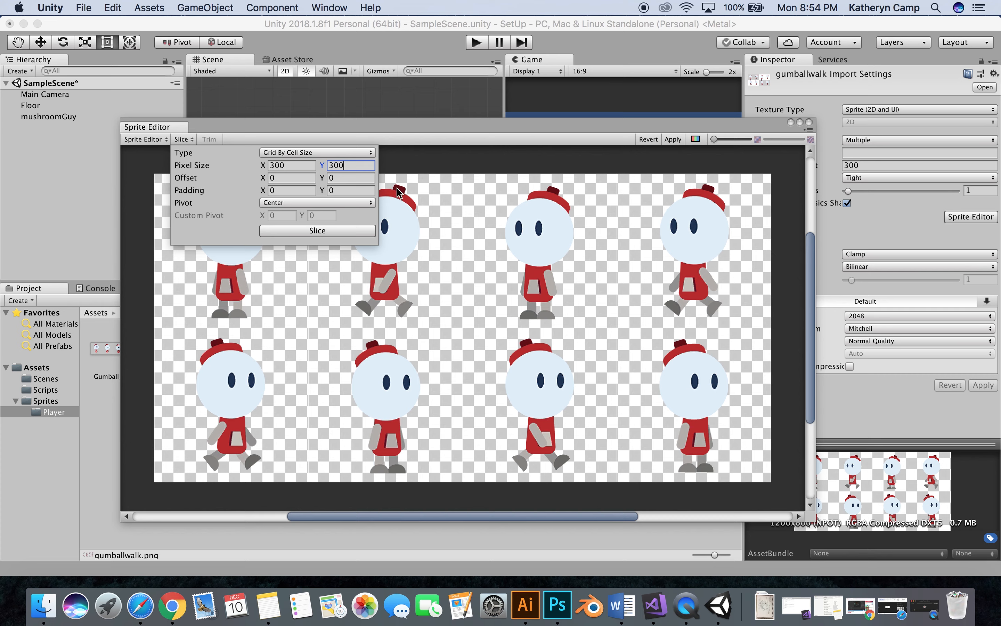
left_click(672, 139)
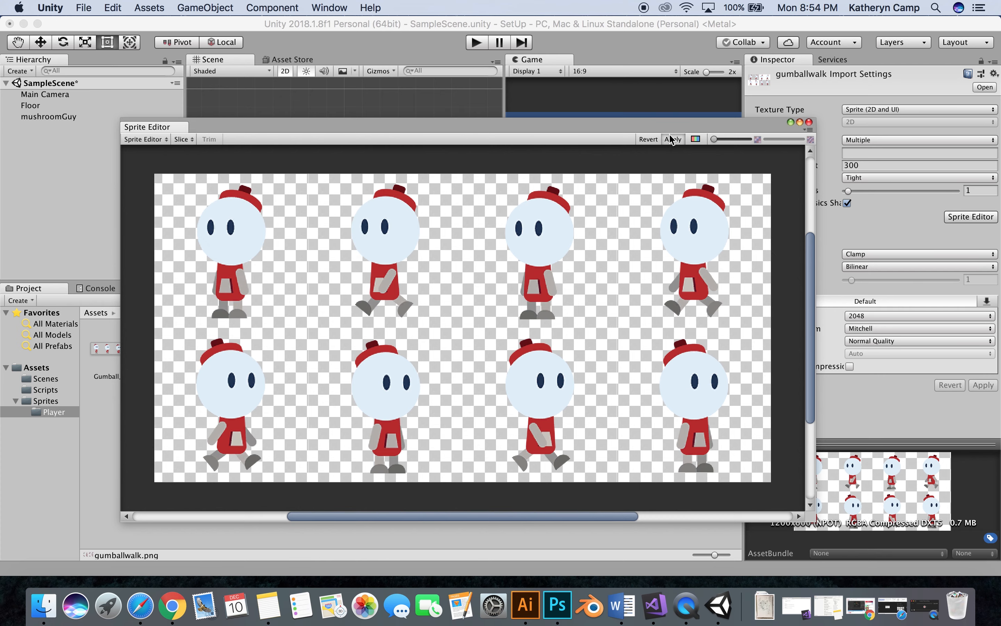
Check the slice boundaries of individual walk frames in both rows of the gumballwalk sheet.
left_click(379, 256)
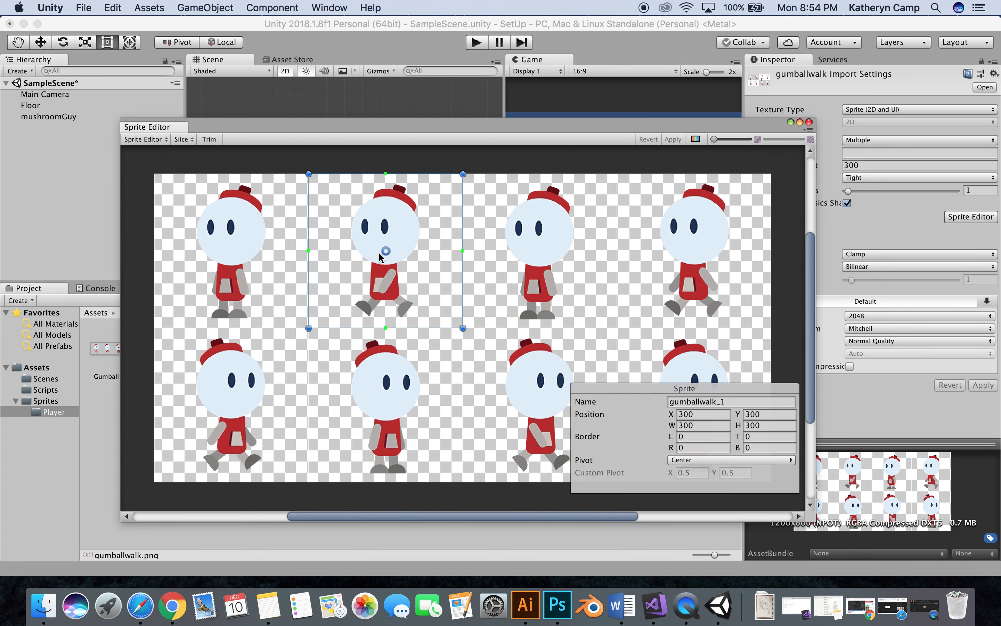
left_click(524, 269)
left_click(704, 274)
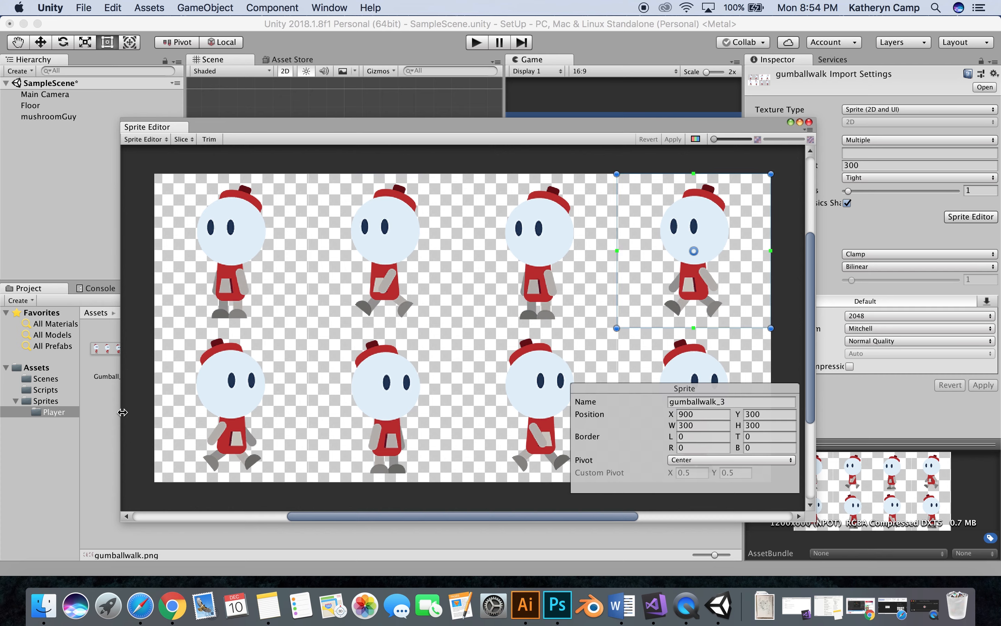
left_click(177, 432)
left_click(407, 420)
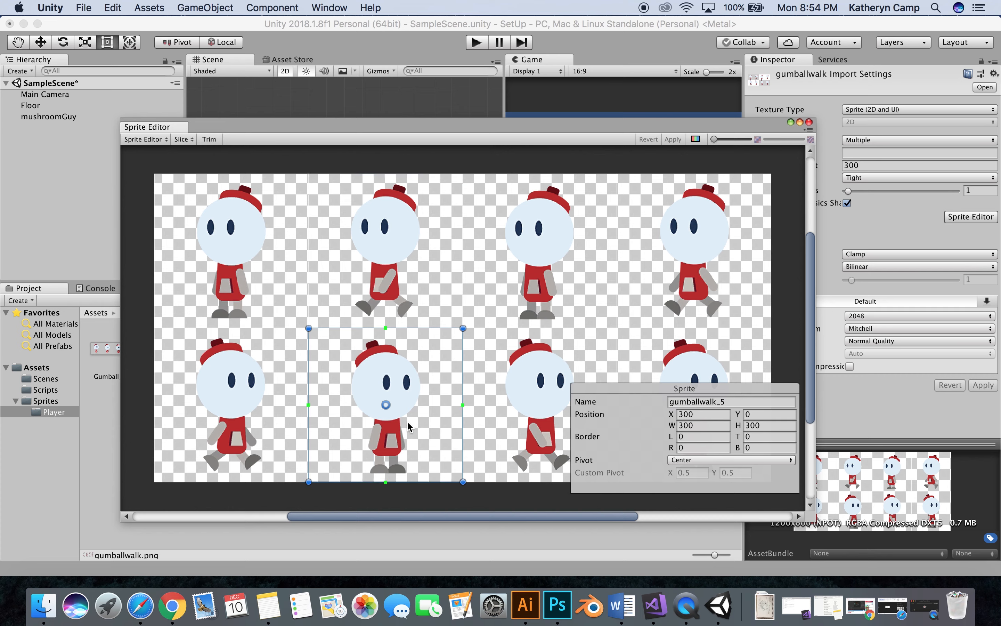
Check the slice boundaries of the last two walk frames in the lower row, and close the Sprite Editor.
left_click(547, 416)
left_click(705, 367)
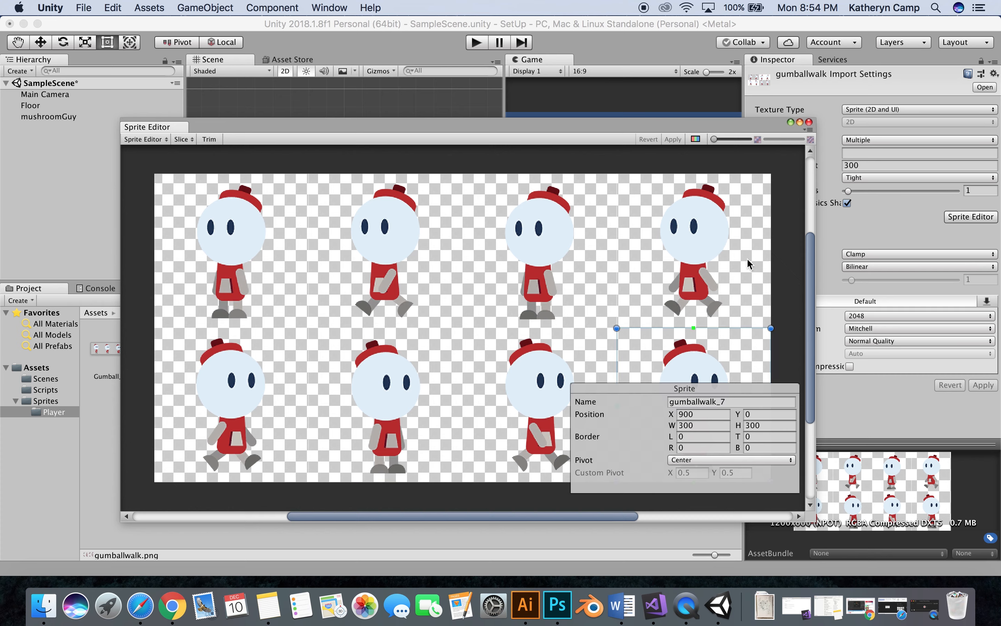
left_click(808, 123)
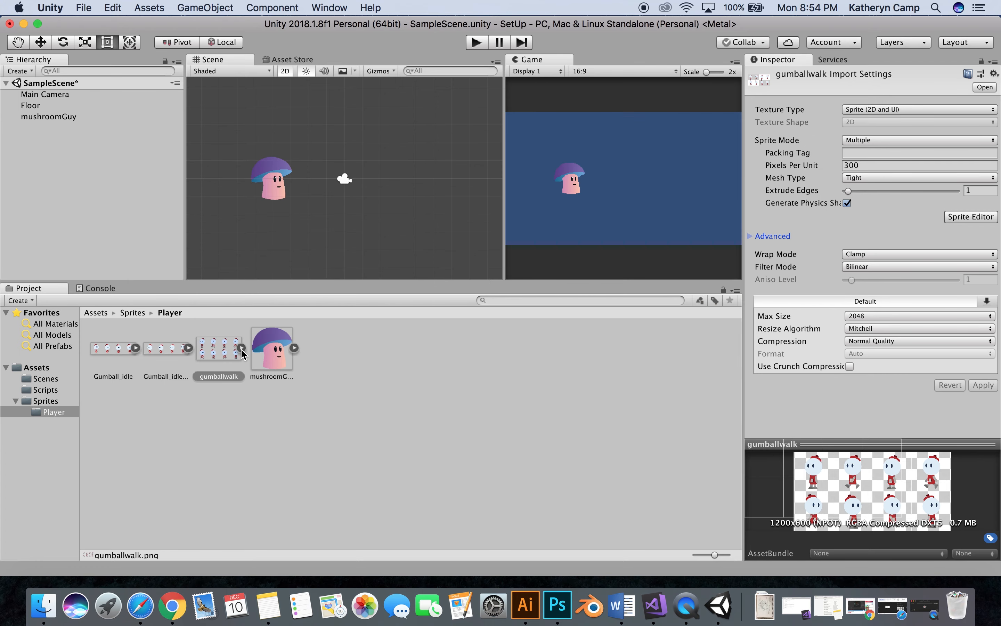
Expand the gumballwalk sheet in the Player folder, preview its sliced frames one by one, and collapse it again.
left_click(241, 348)
left_click(272, 350)
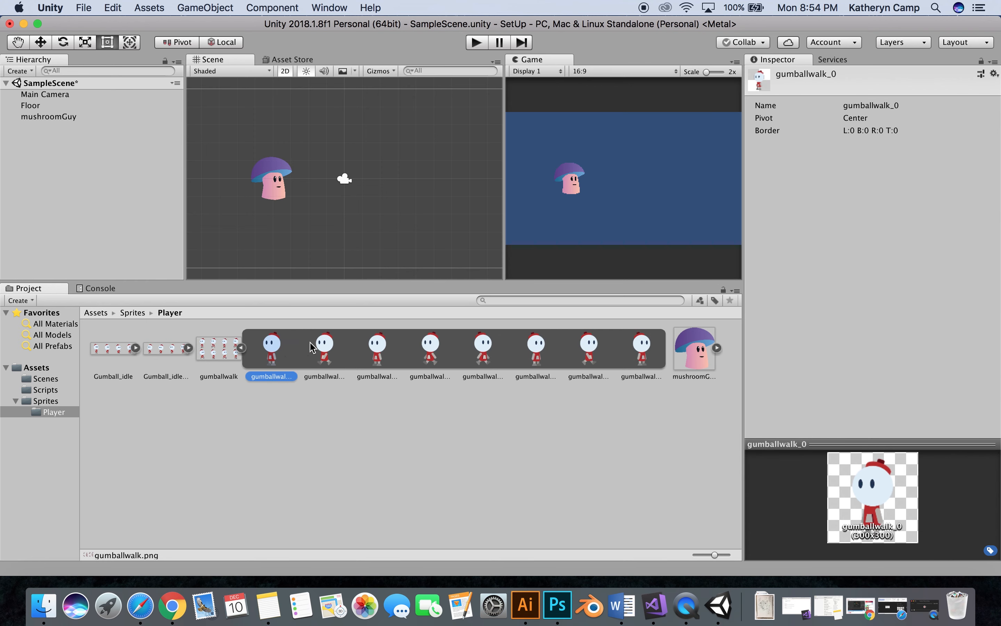
left_click(327, 352)
left_click(370, 346)
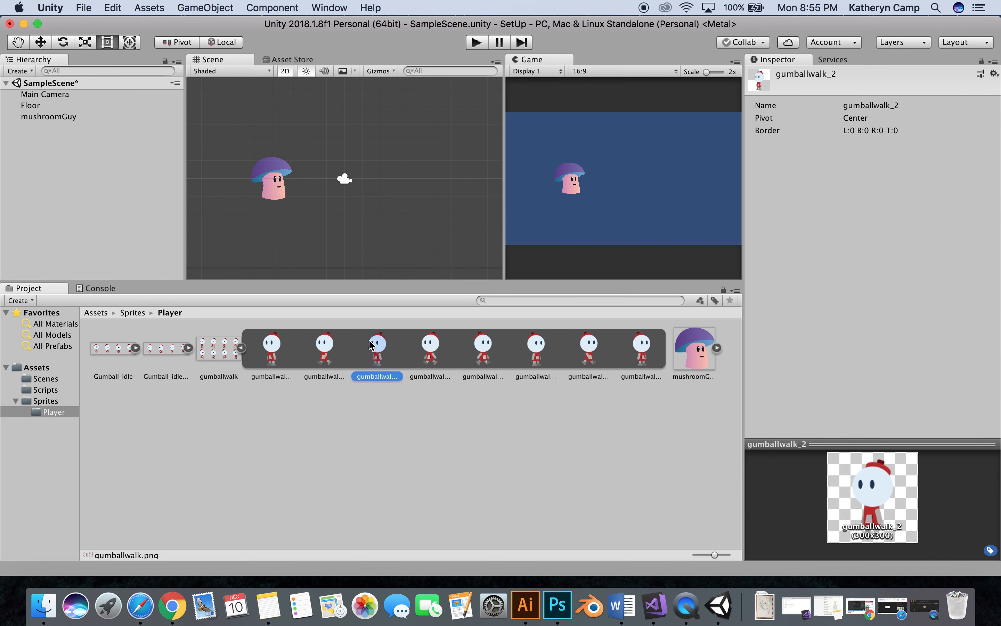
left_click(434, 348)
left_click(476, 350)
left_click(537, 349)
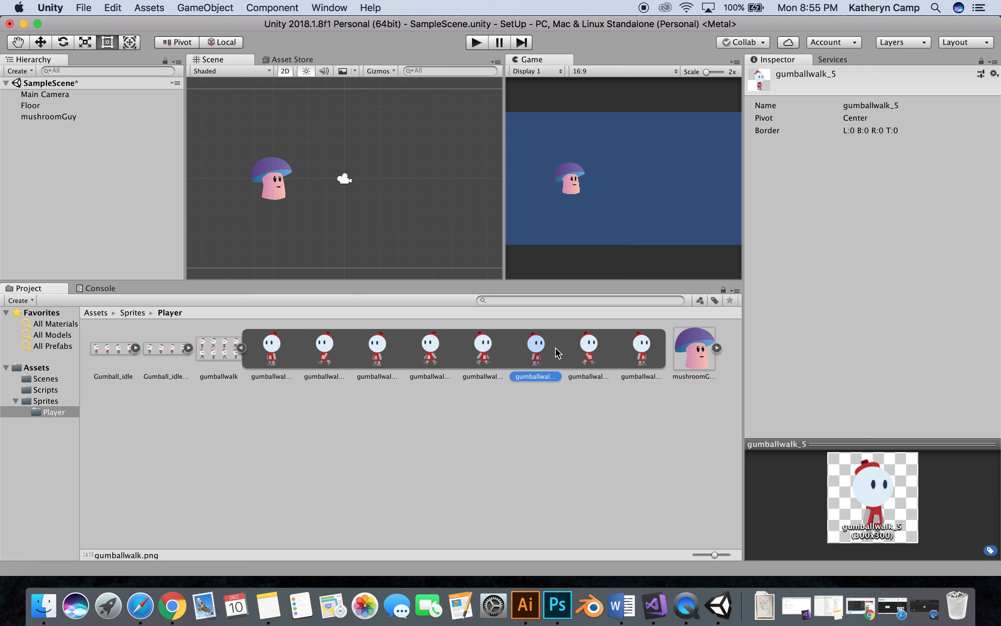
left_click(596, 351)
left_click(647, 352)
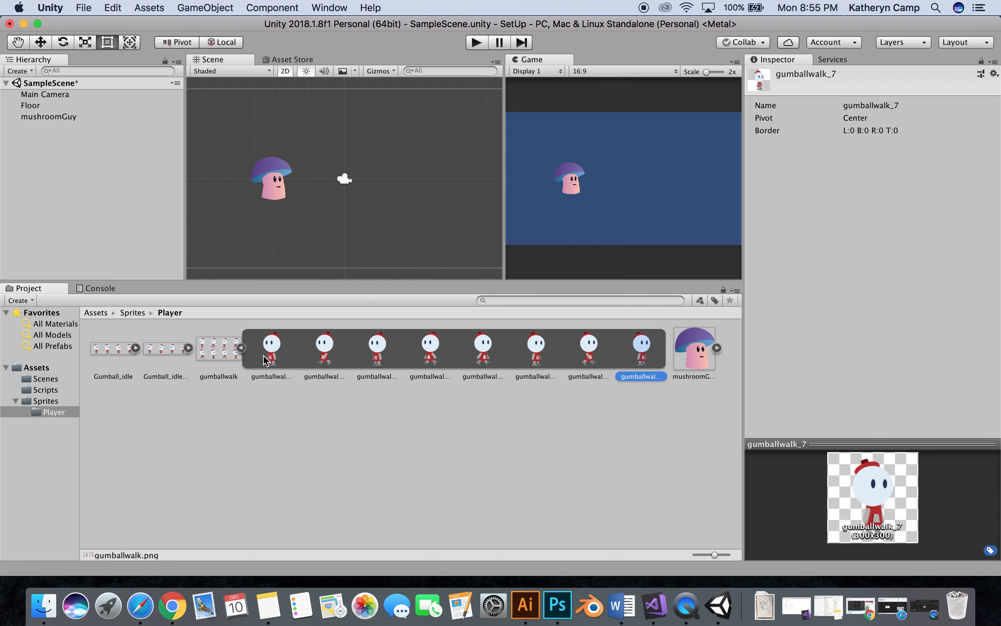
left_click(244, 350)
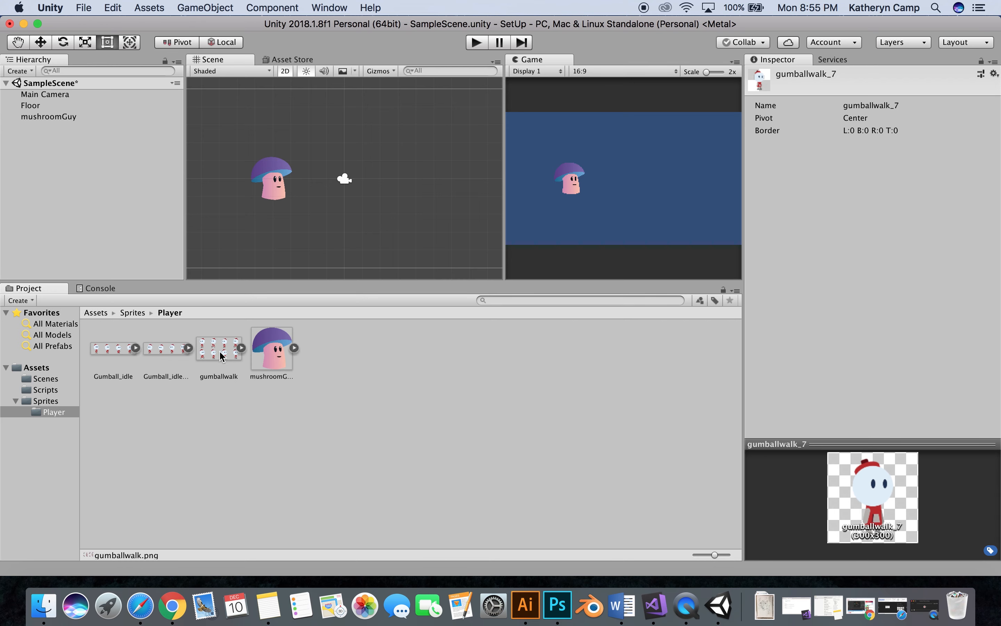
Set the Gumball_idleLeft sheet's sprite mode to Multiple and its pixels per unit to 300.
left_click(181, 351)
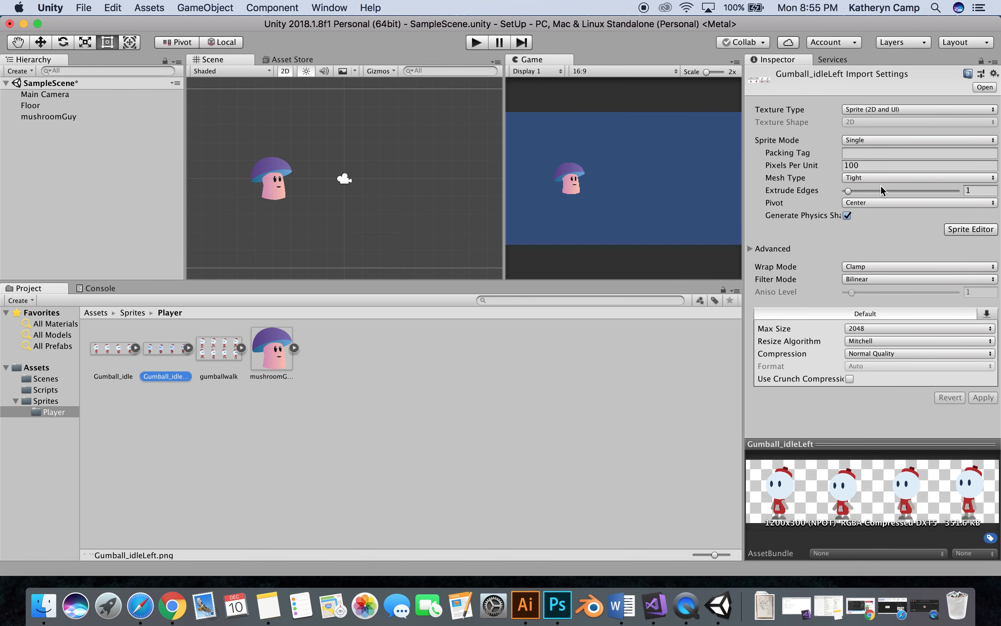
left_click(860, 165)
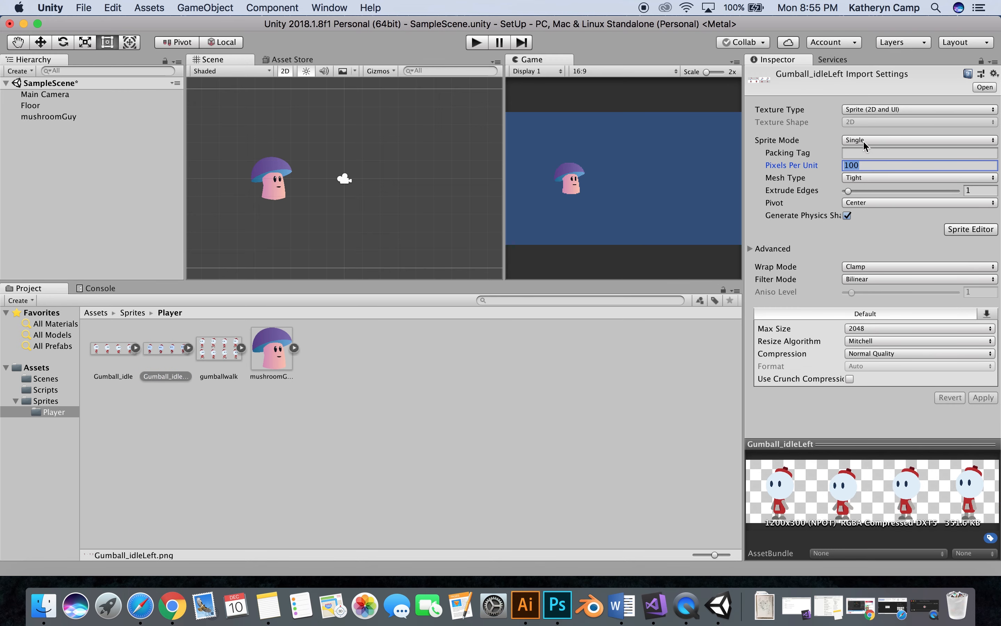
left_click(864, 141)
left_click(866, 153)
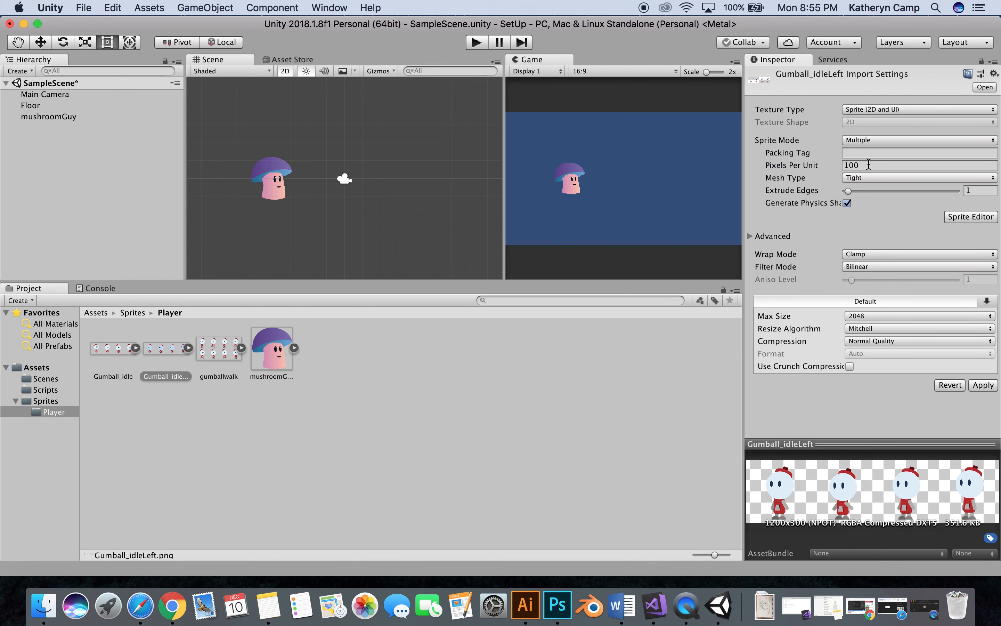
left_click(869, 165)
type("300")
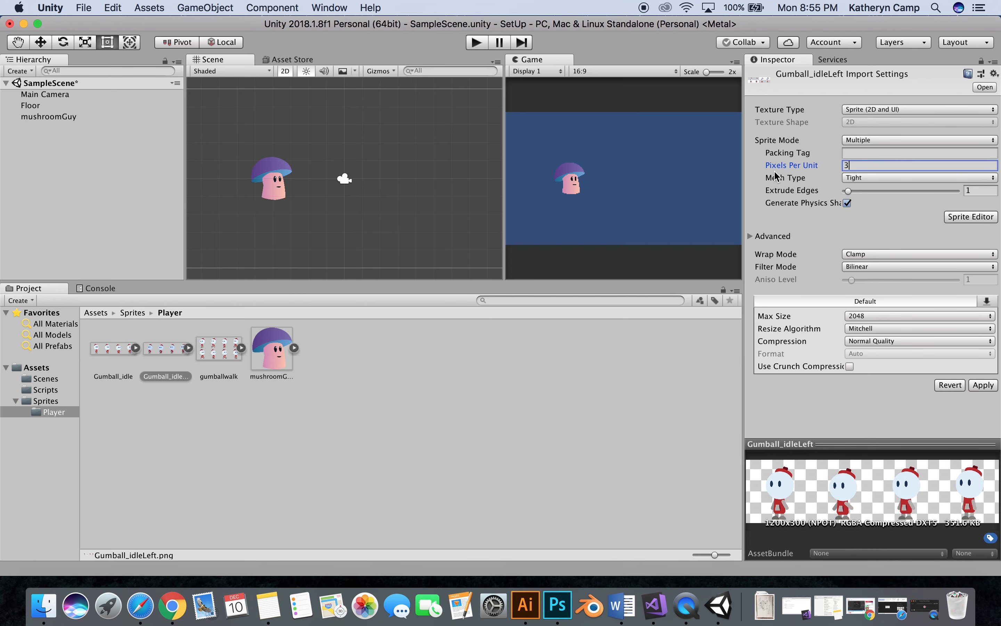
Slice the Gumball_idleLeft sheet in the Sprite Editor by cell size at 300 by 300 pixels, applying the import settings and slicing.
left_click(961, 213)
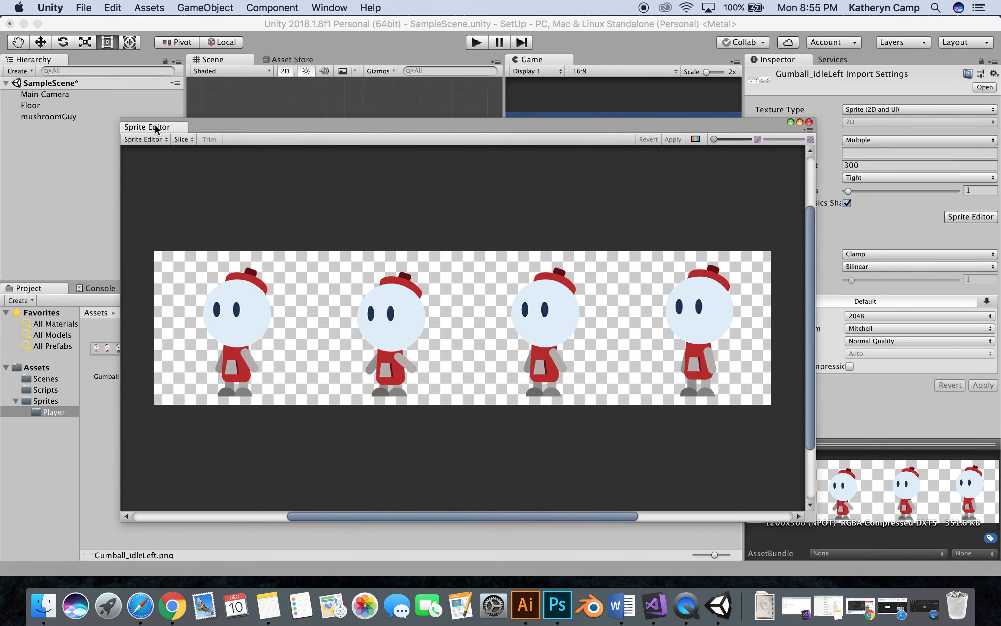
left_click(183, 139)
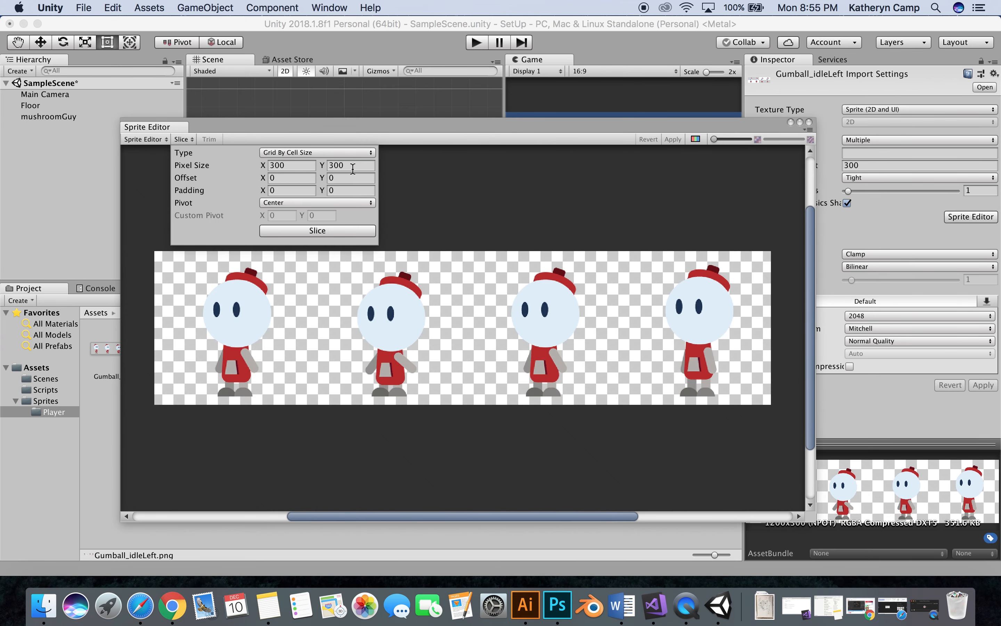
left_click(337, 233)
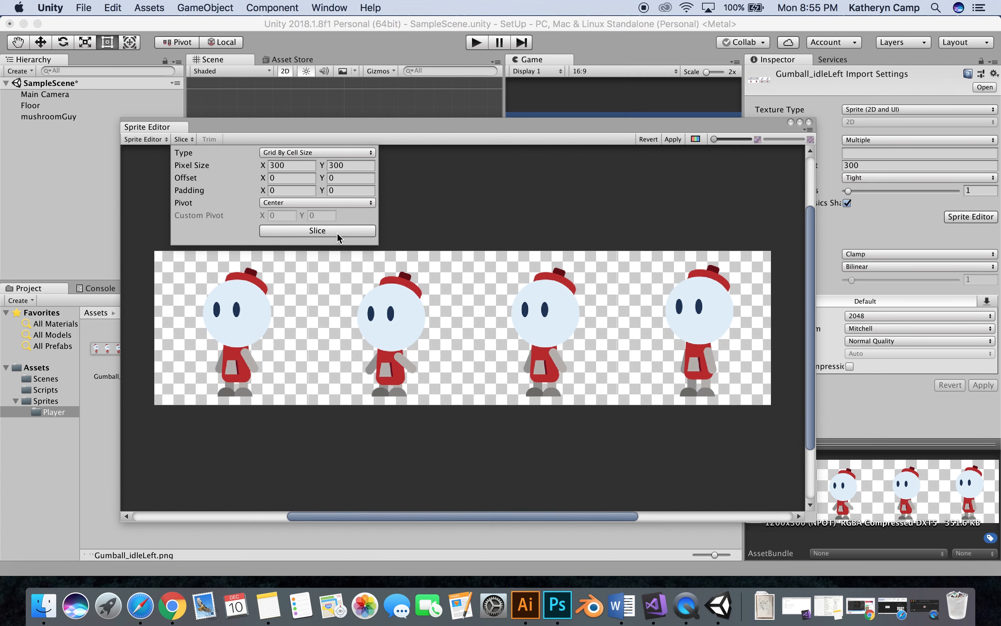
left_click(673, 139)
left_click(673, 139)
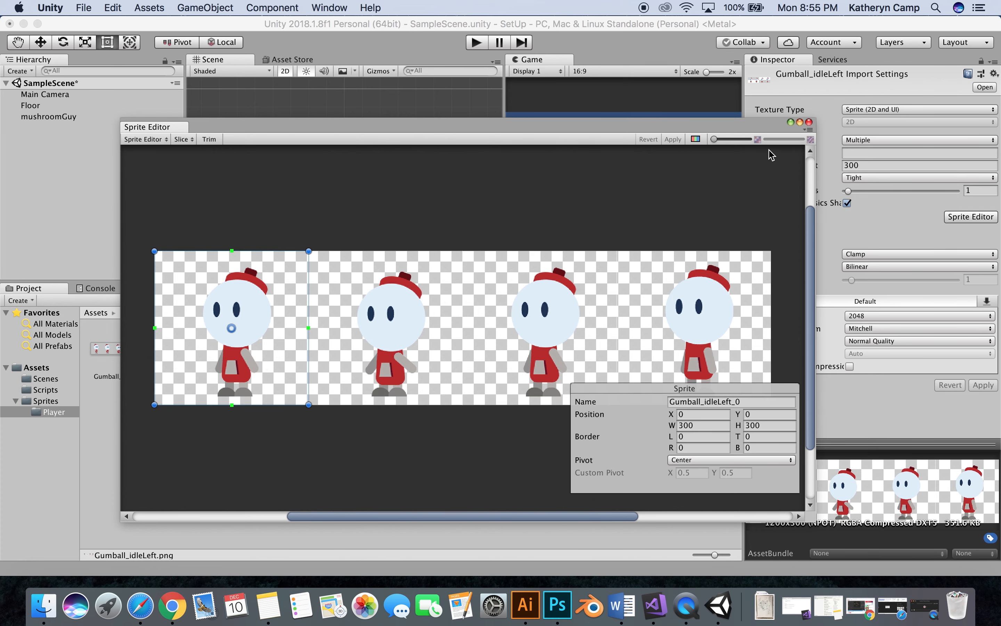
left_click(808, 122)
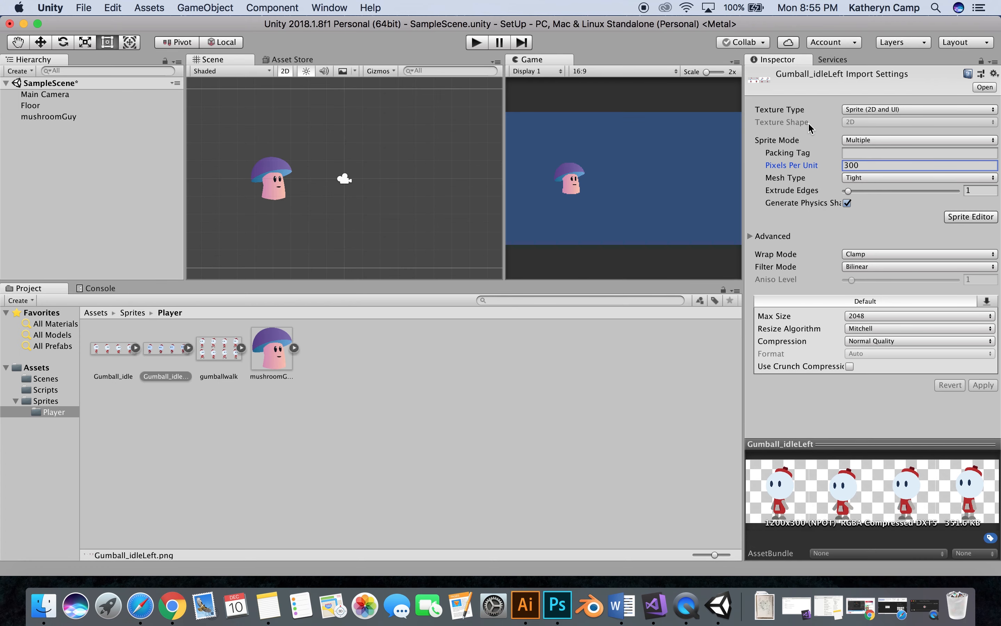
Set the Gumball_idle sheet's pixels per unit to 300 and its sprite mode to Multiple.
left_click(112, 358)
left_click(893, 165)
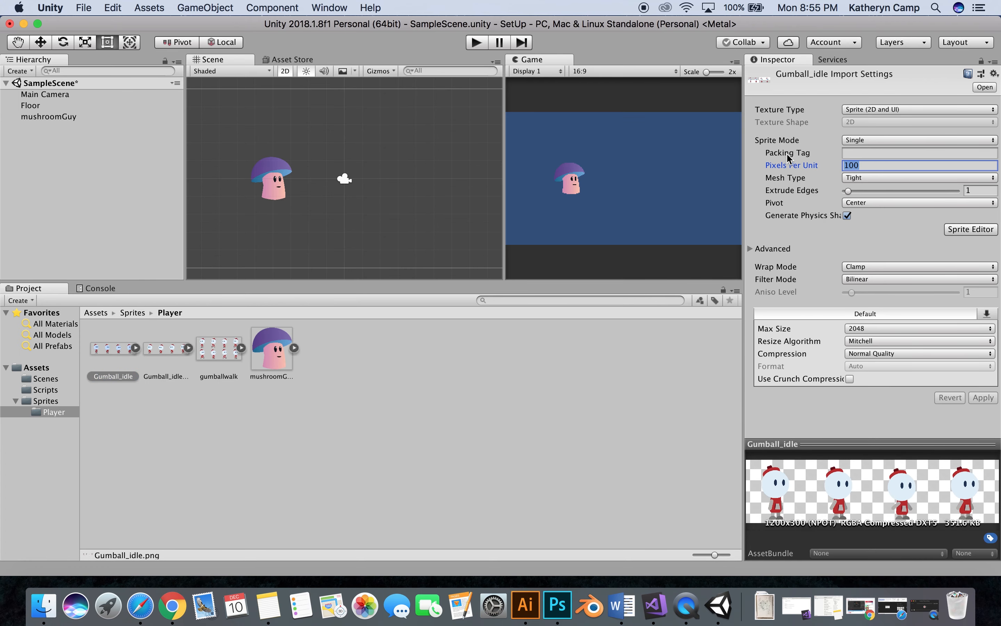
type("300")
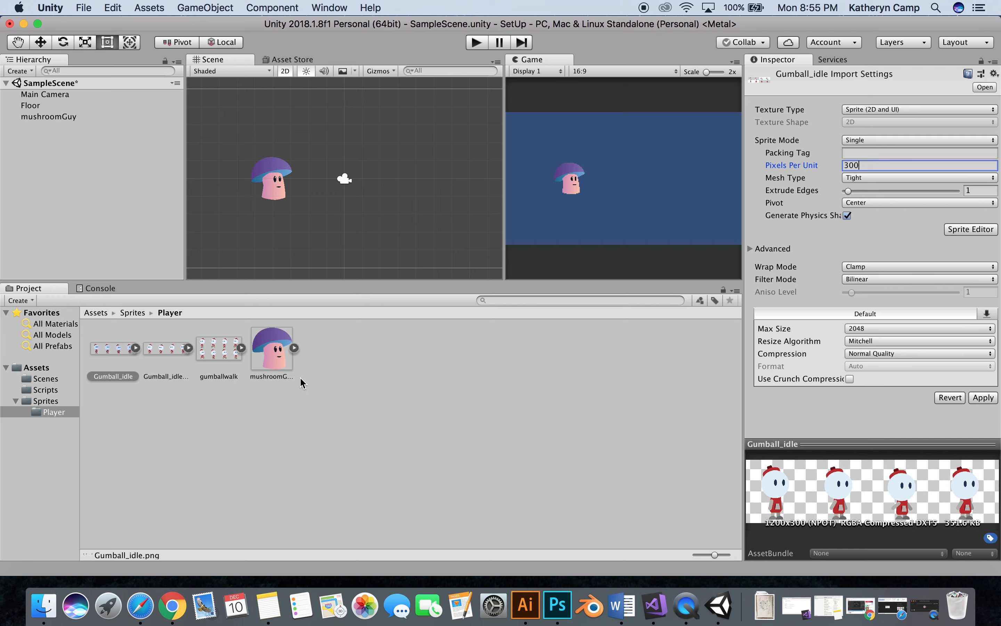
left_click(858, 140)
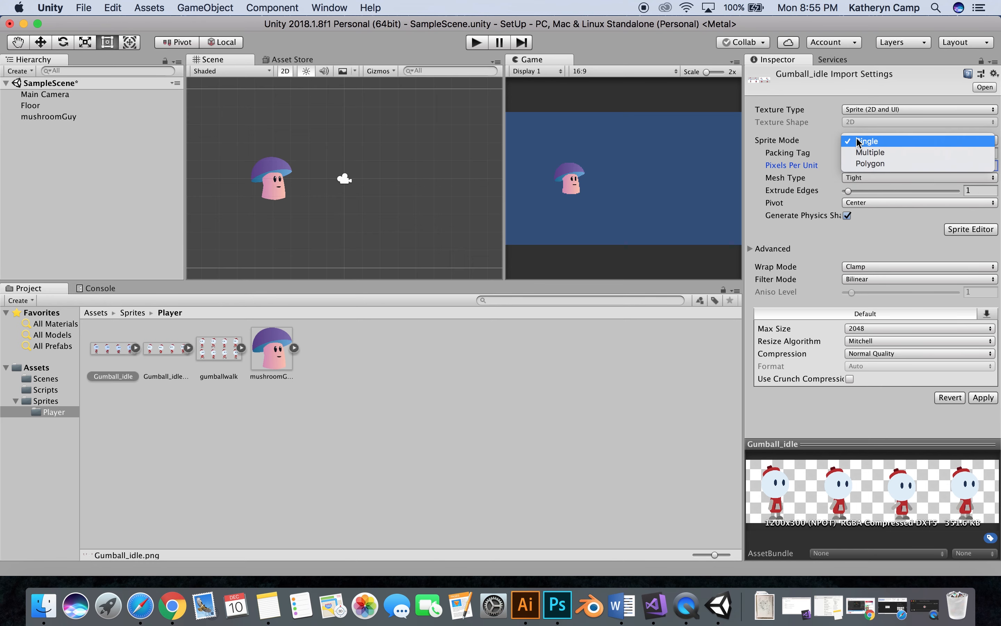
left_click(865, 153)
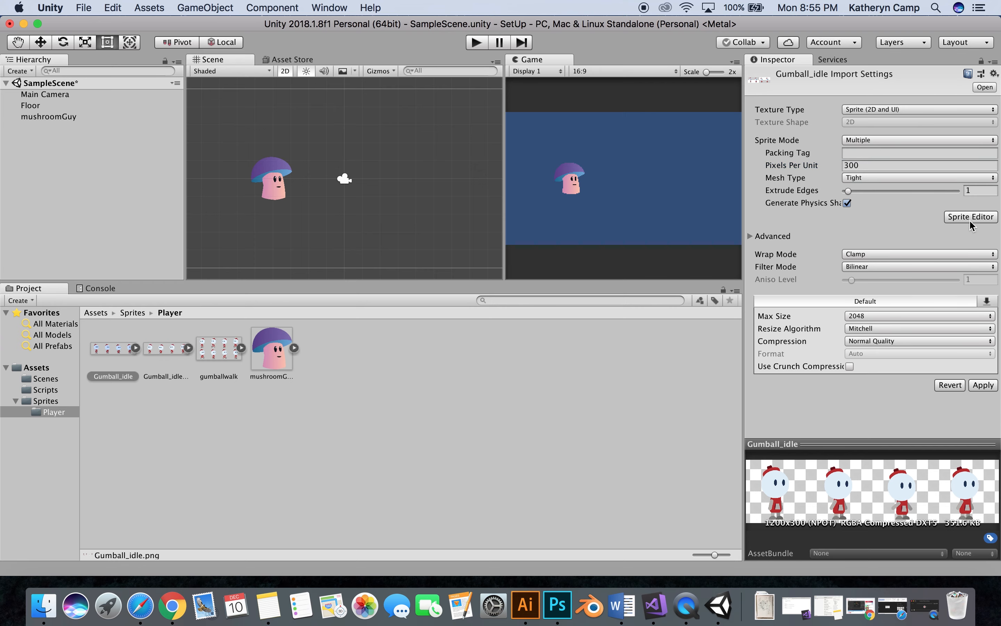
Slice the Gumball_idle sheet in the Sprite Editor by cell size at 300 by 300 pixels, applying the import settings and slicing.
left_click(968, 218)
left_click(599, 224)
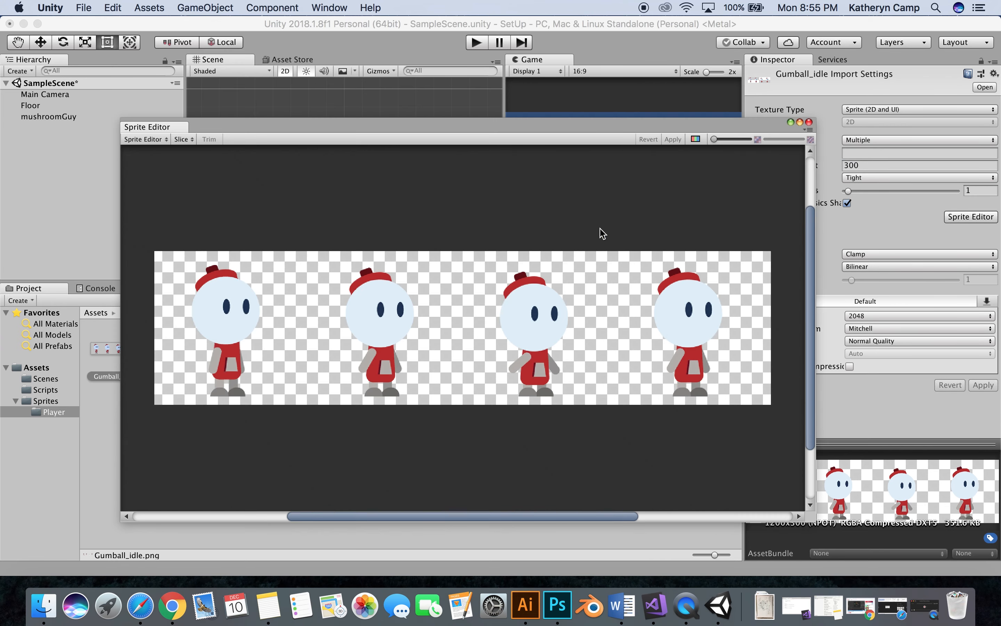
left_click(182, 140)
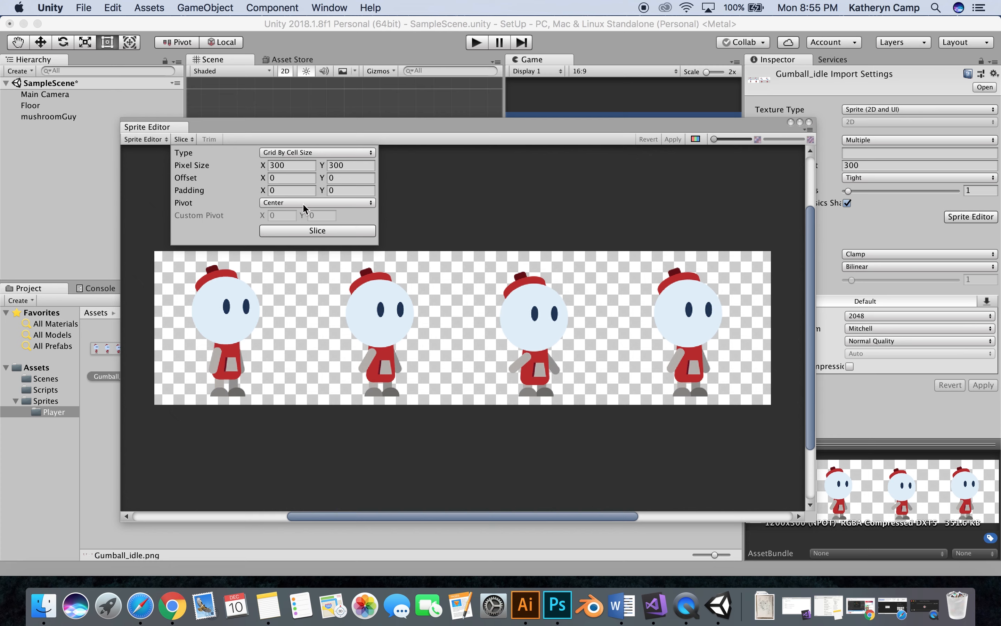
left_click(299, 230)
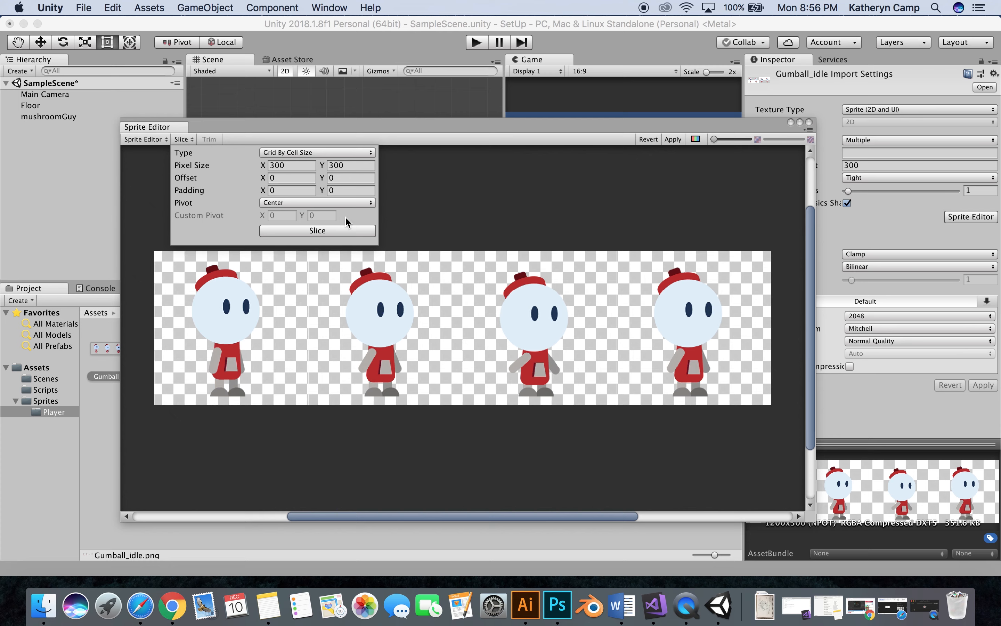
left_click(678, 140)
left_click(678, 139)
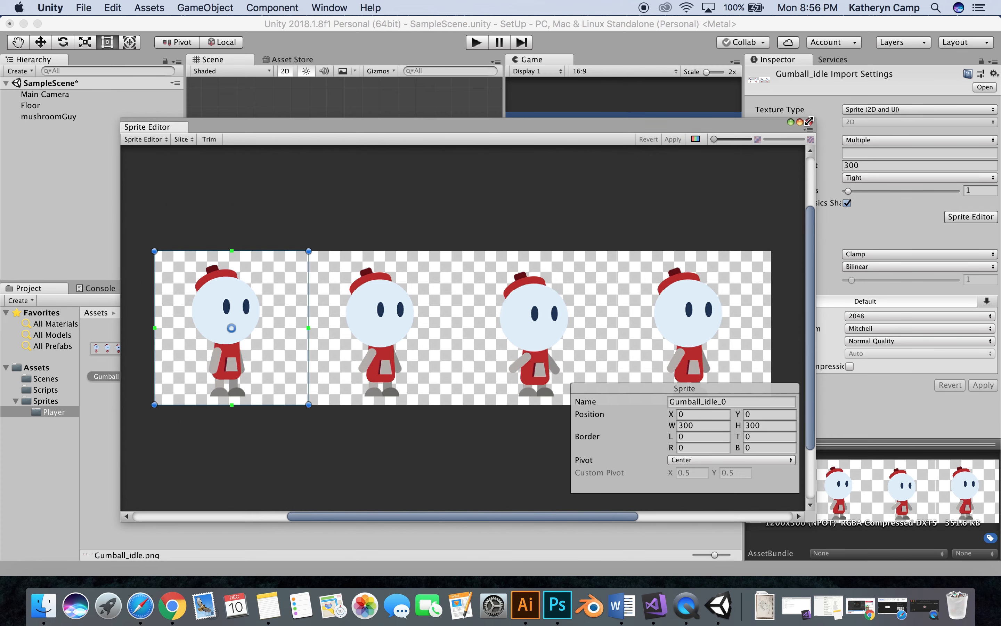
left_click(809, 122)
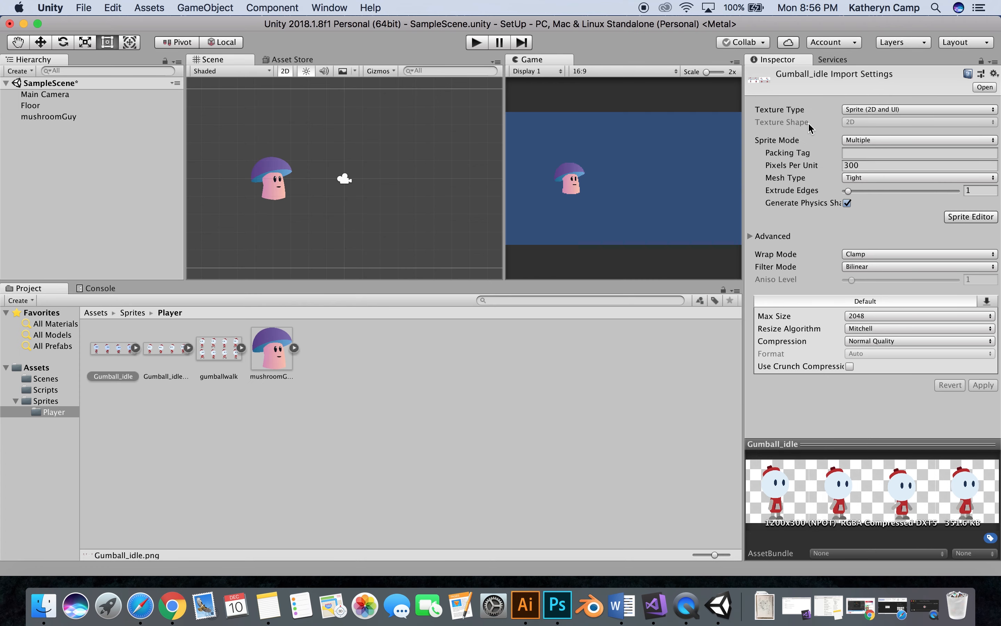
Expand and collapse the Gumball_idle and Gumball_idleLeft sheets to check their sliced frames.
left_click(135, 347)
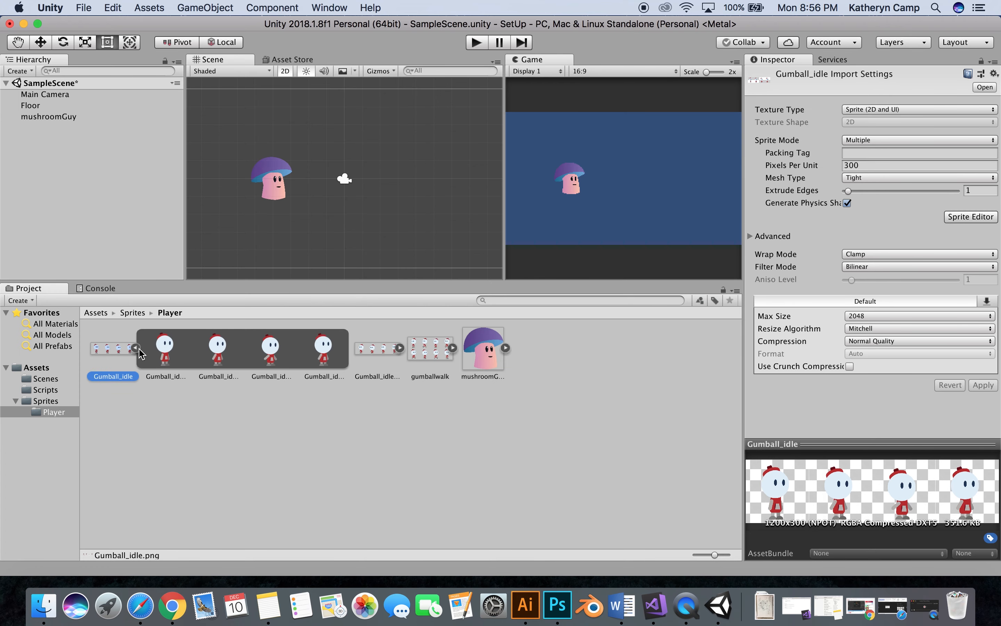
left_click(135, 348)
left_click(189, 347)
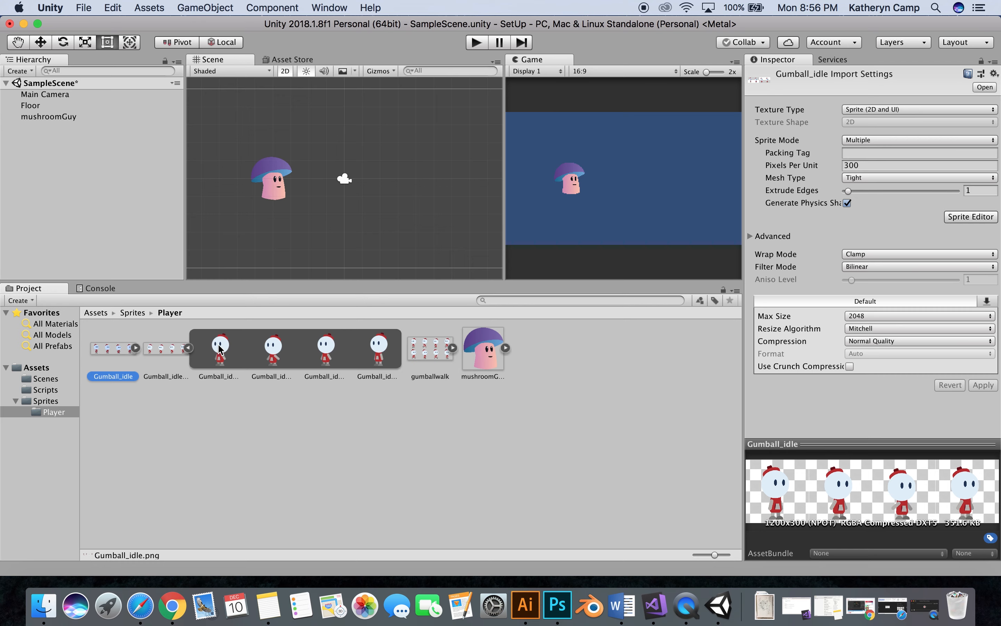
left_click(190, 348)
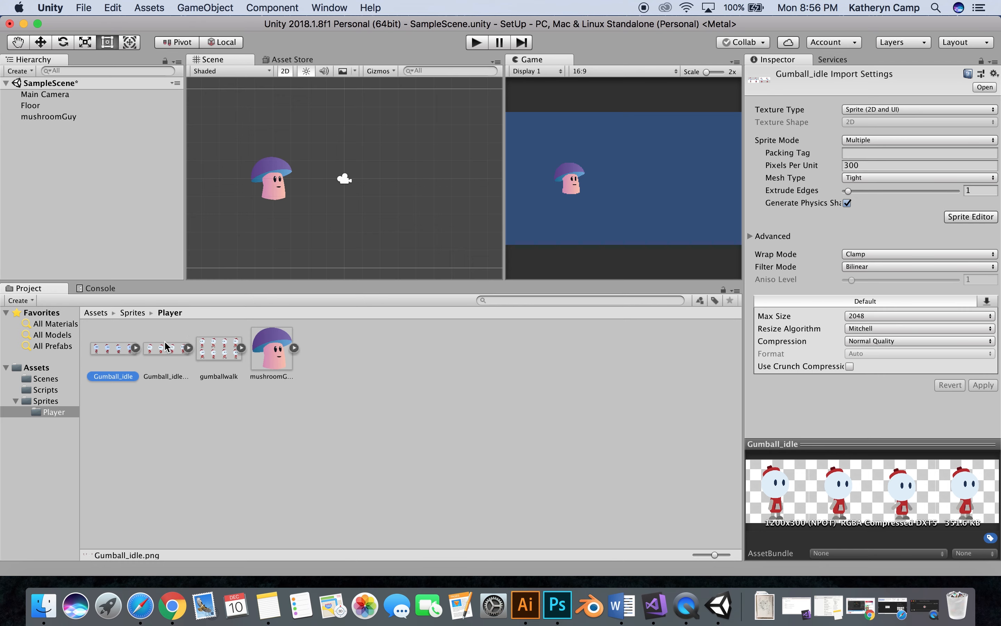
Place the first Gumball_idle frame in the scene beside the mushroom character and scale it uniformly to about 2.5.
left_click(137, 348)
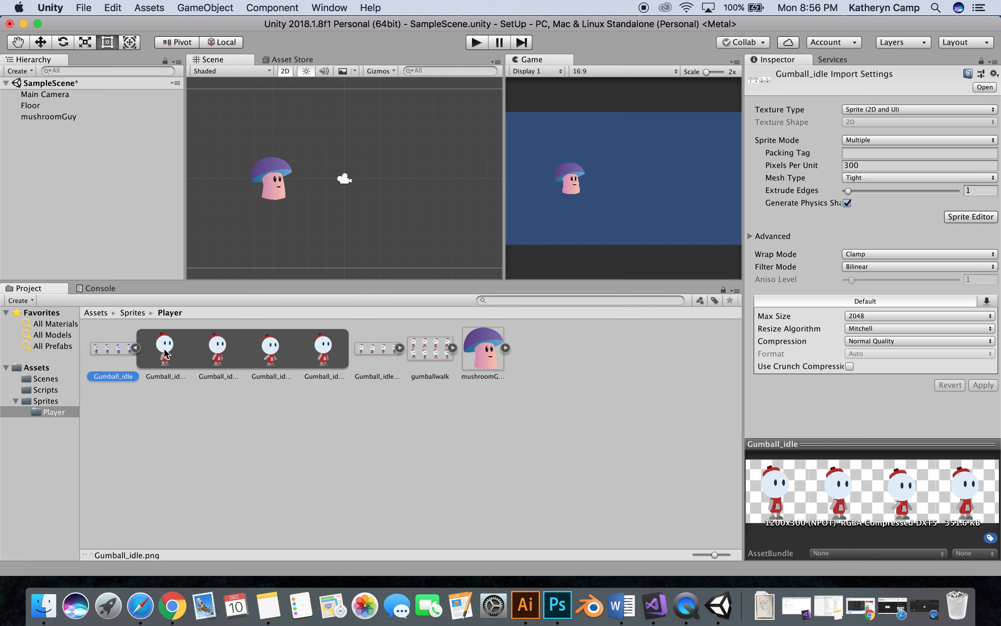
left_click_drag(164, 352, 318, 187)
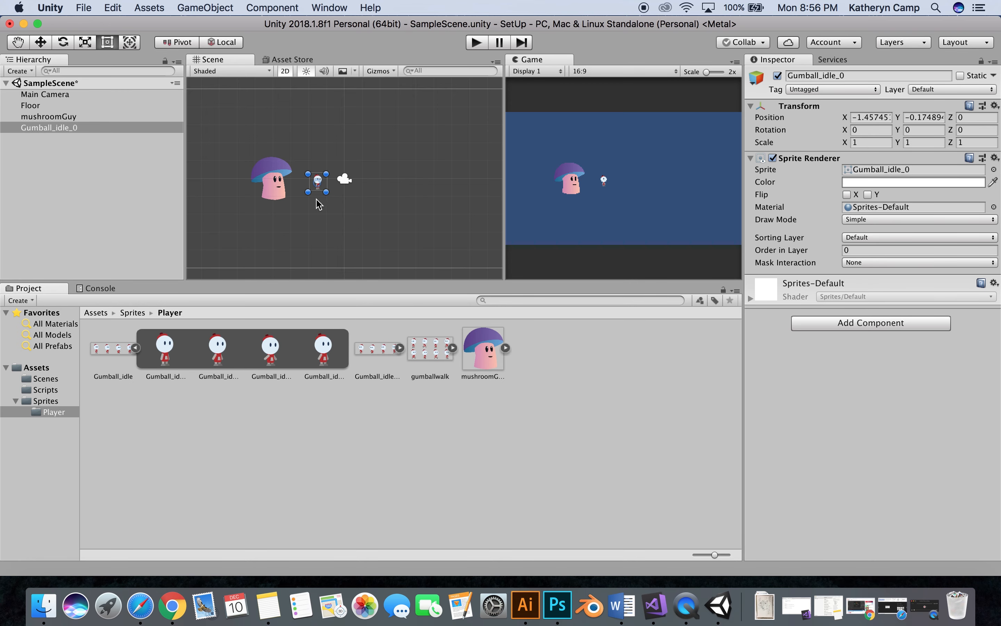
left_click(85, 42)
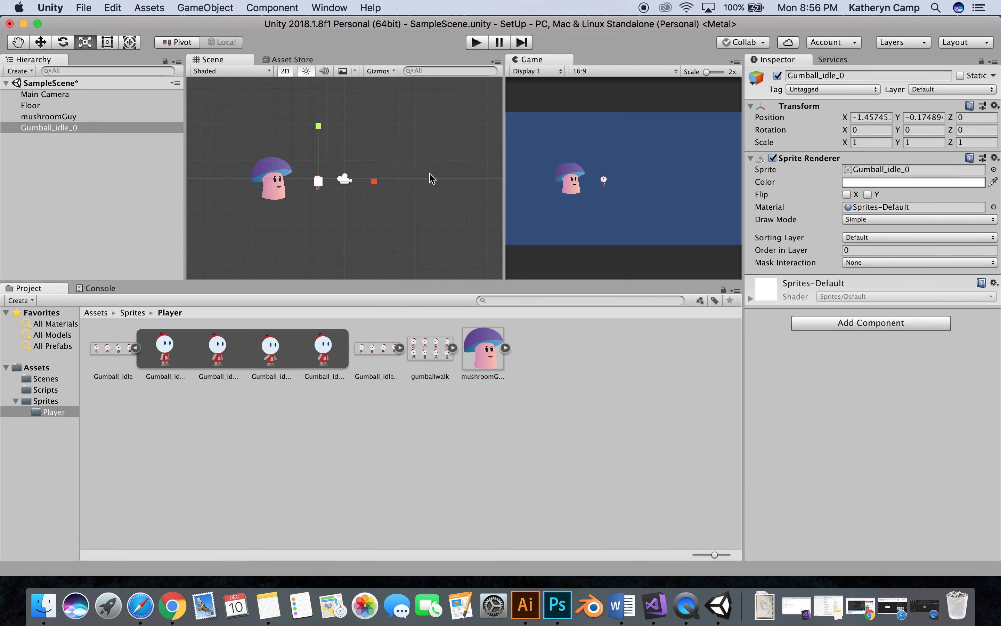
left_click_drag(318, 181, 413, 157)
Move the gumball sprite slightly upward in the scene to a Y position of about -0.02.
left_click(41, 42)
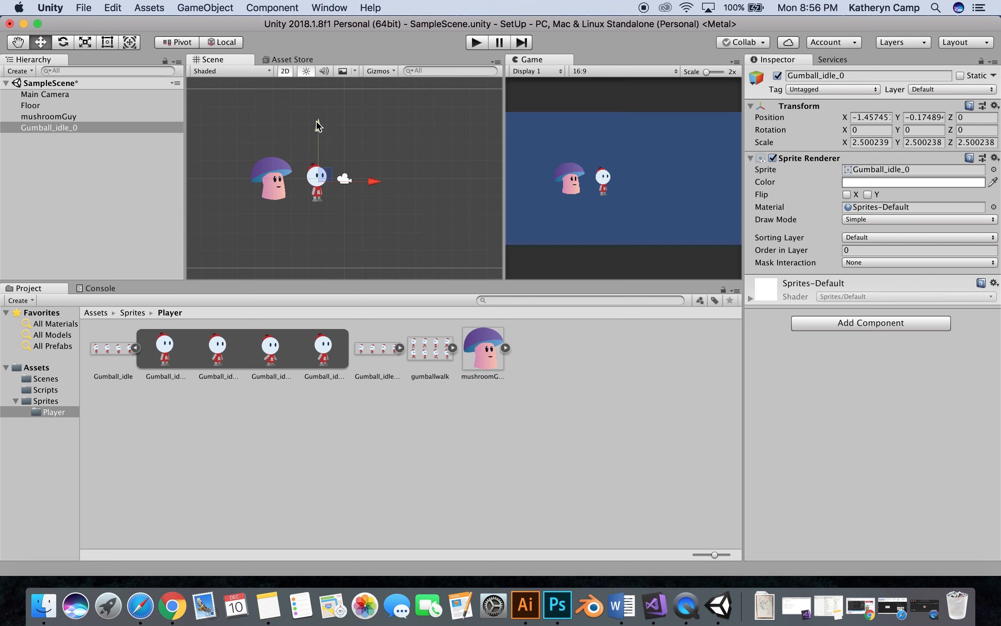
left_click_drag(322, 135, 322, 123)
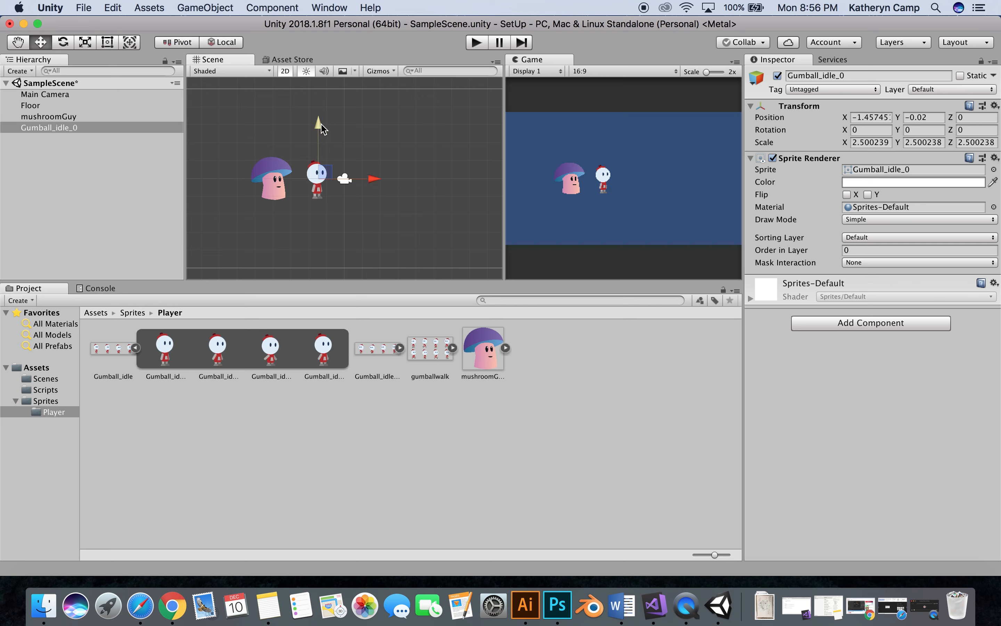
double_click(84, 128)
Rename the Gumball_idle_0 object in the scene as Gumball.
right_click(71, 129)
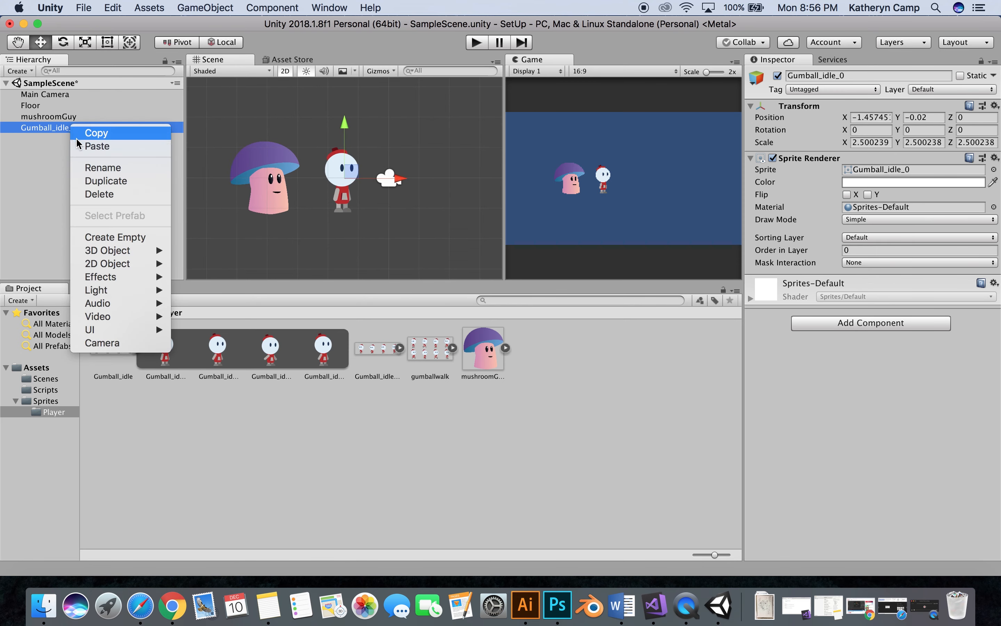
left_click(102, 168)
left_click(83, 131)
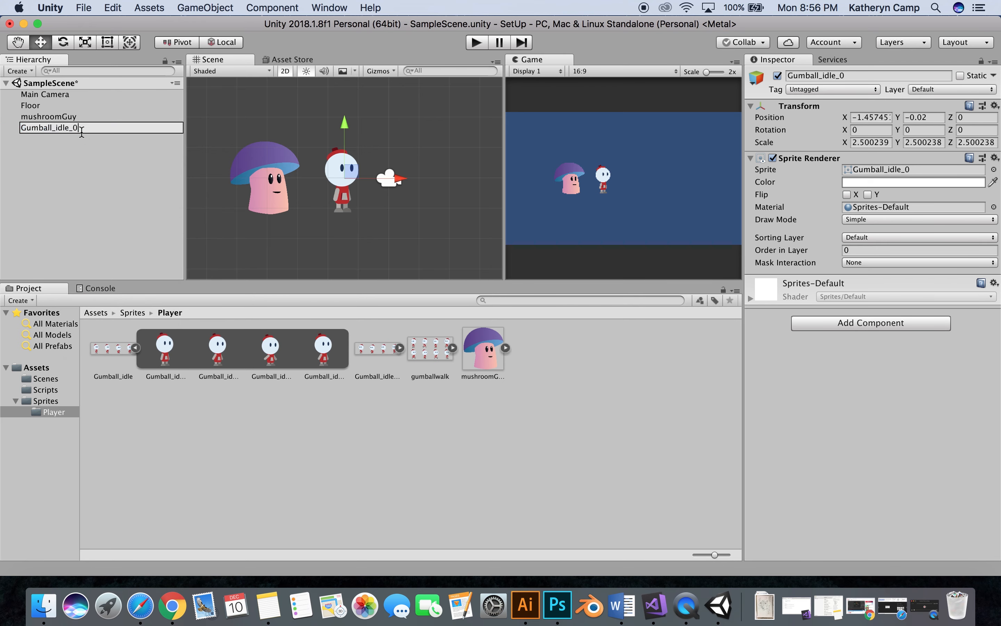
left_click_drag(72, 129, 52, 129)
key("BackSpace")
key("Return")
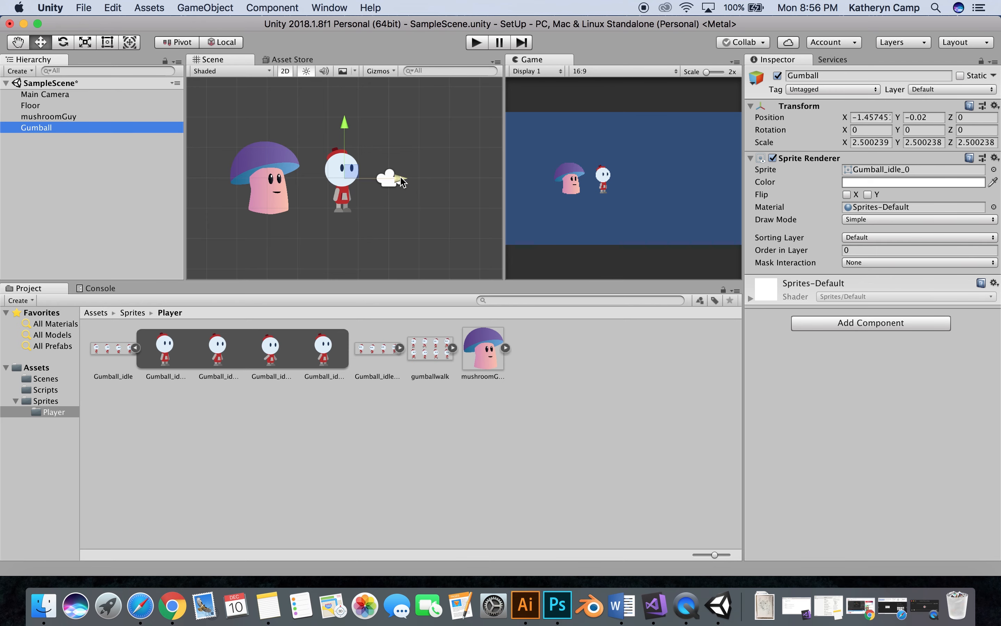
Move Gumball closer to the mushroom, to an X position of about -2.03, and deactivate the mushroomGuy object.
left_click_drag(400, 180, 387, 181)
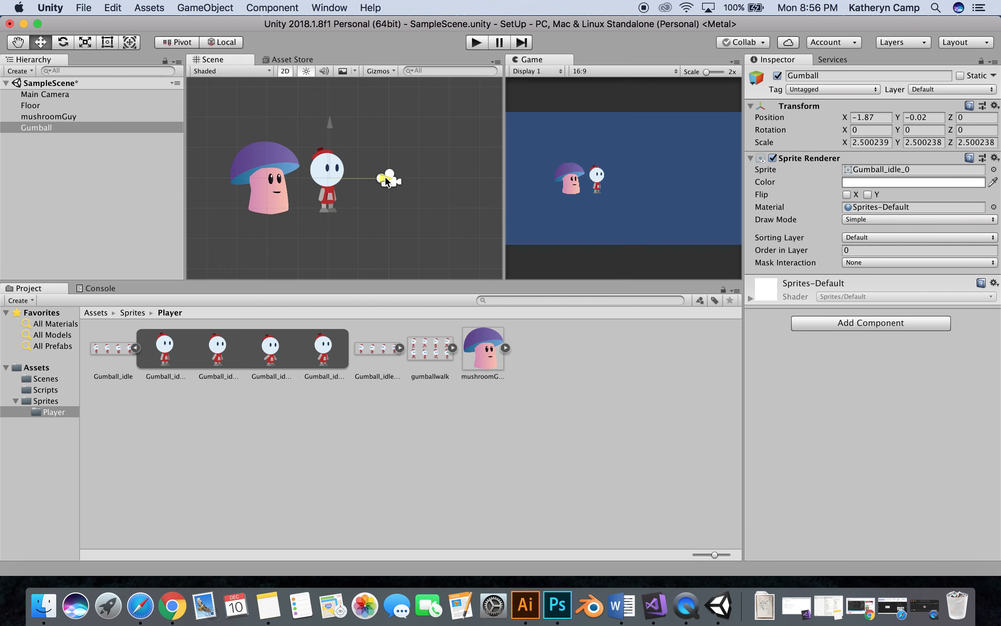
left_click(68, 118)
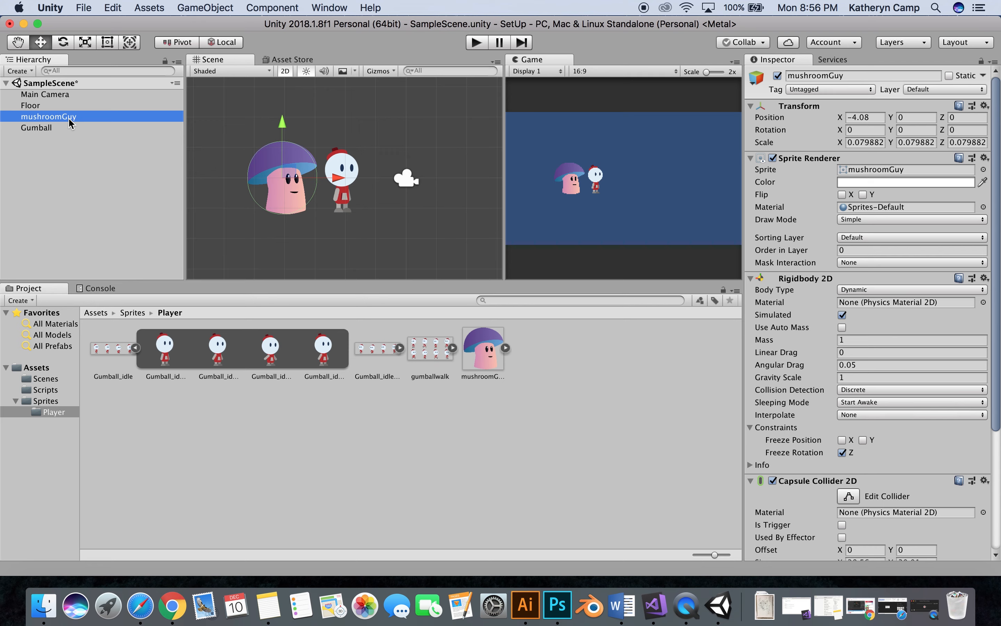
left_click(777, 76)
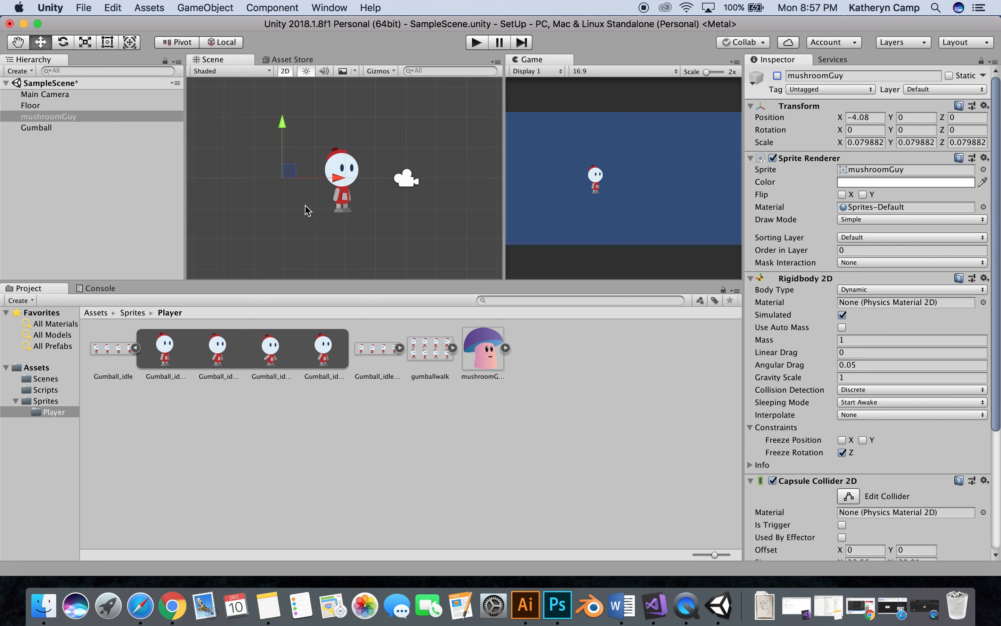
Add a Capsule Collider 2D component to the Gumball object.
left_click(55, 127)
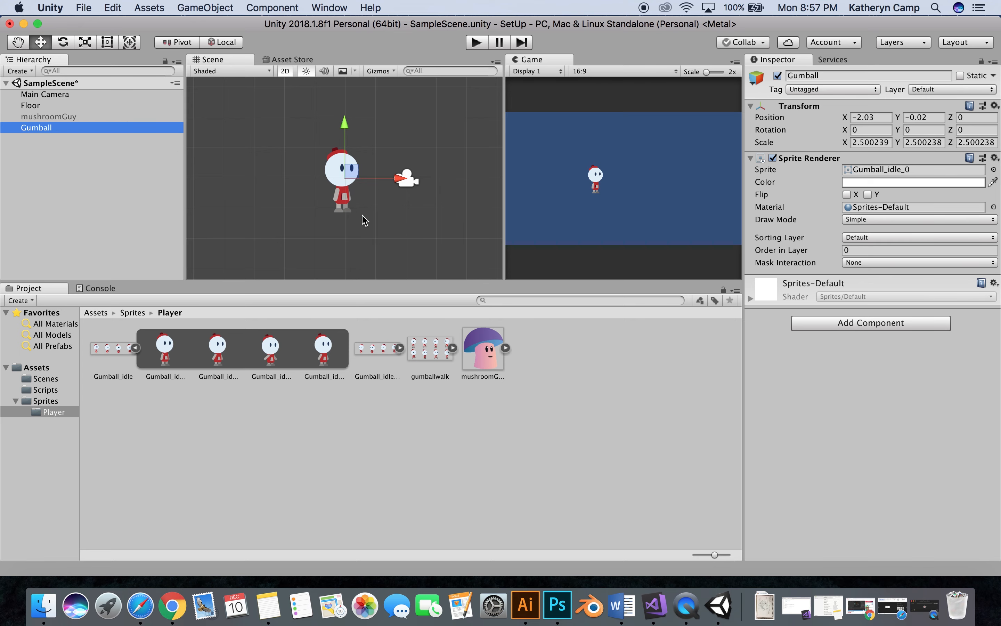
left_click(864, 325)
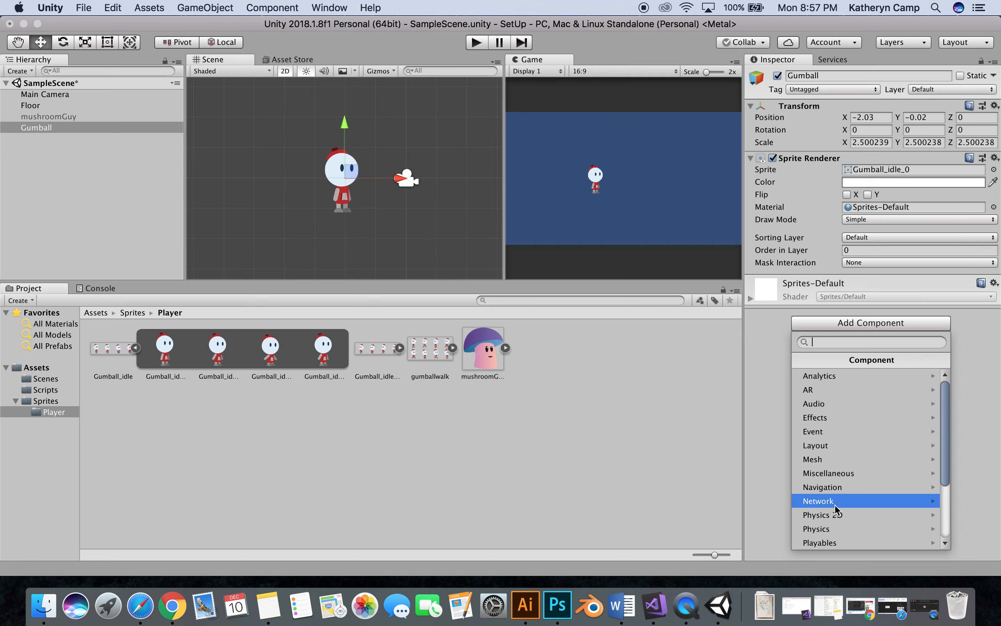
left_click(834, 517)
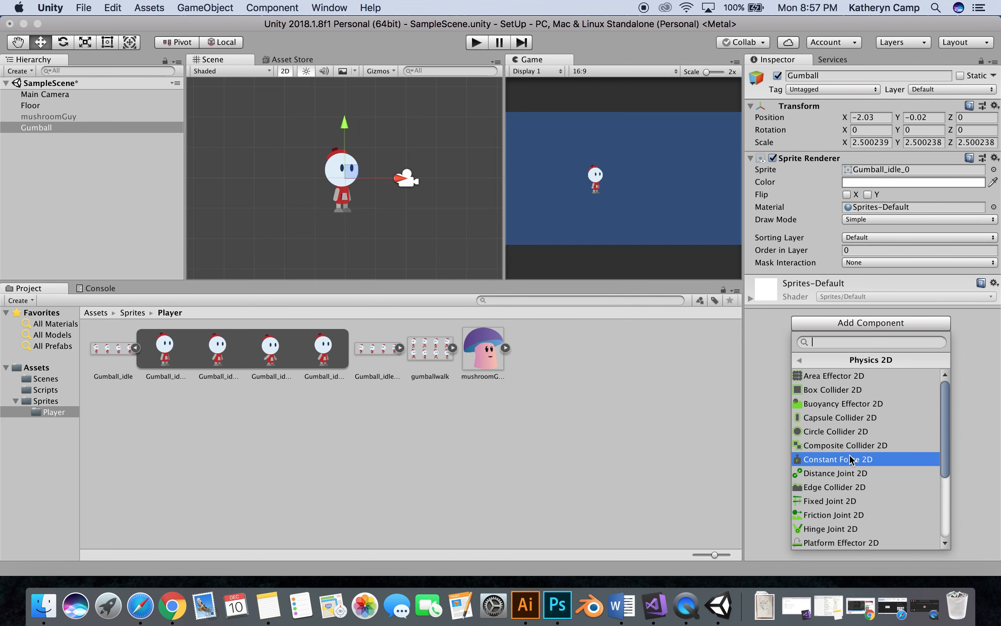
left_click(840, 417)
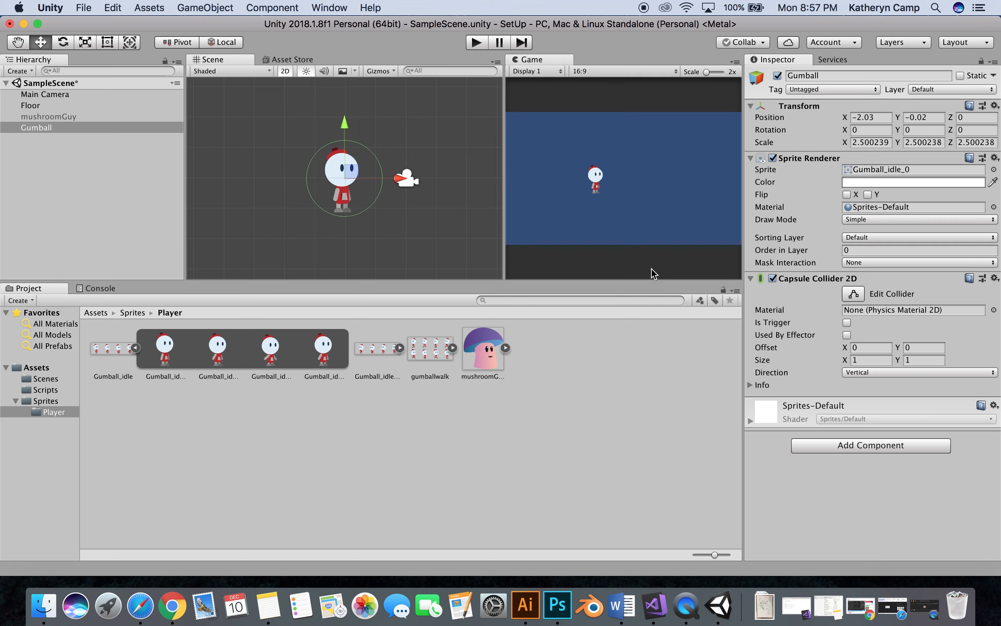
Narrow Gumball's capsule collider by setting its X size to 0.5.
left_click(880, 360)
type(".5")
left_click(872, 359)
type(".4")
left_click(873, 363)
type(".")
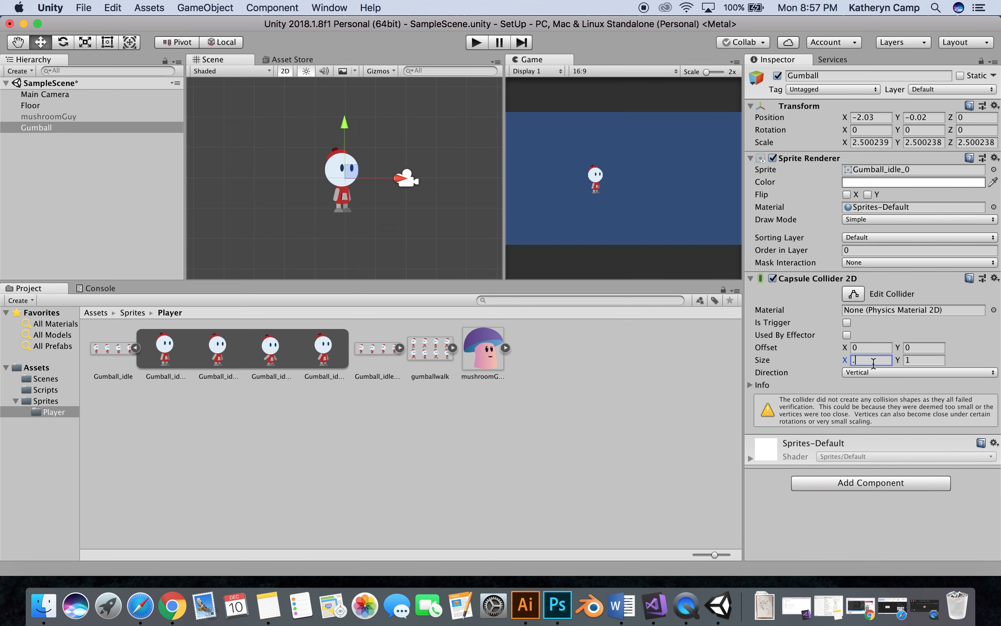
type("5")
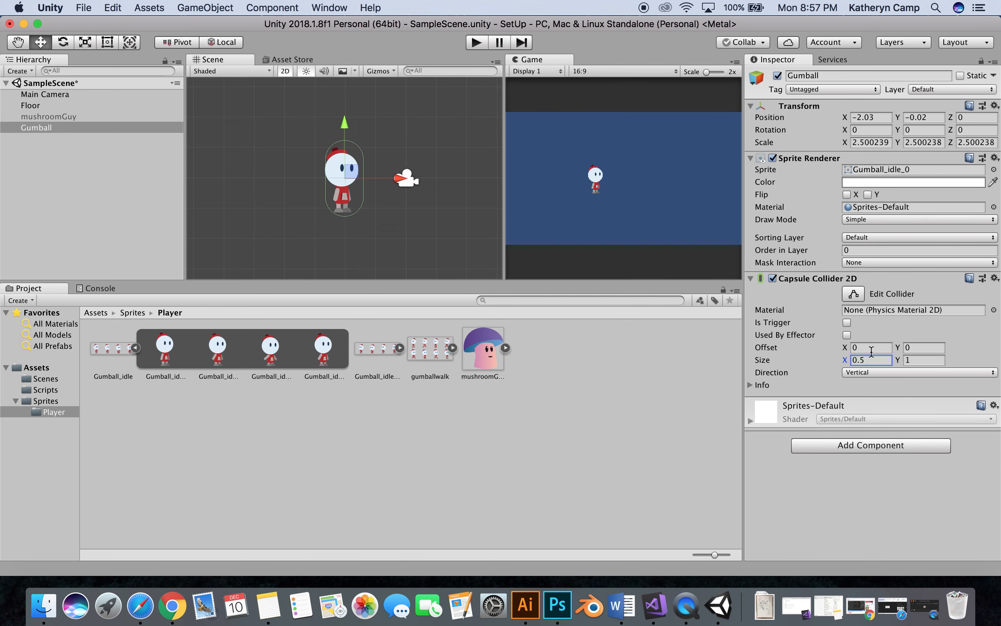
Set the X offset of Gumball's capsule collider to -0.04 so it fits around the character.
left_click(873, 348)
type("-.1")
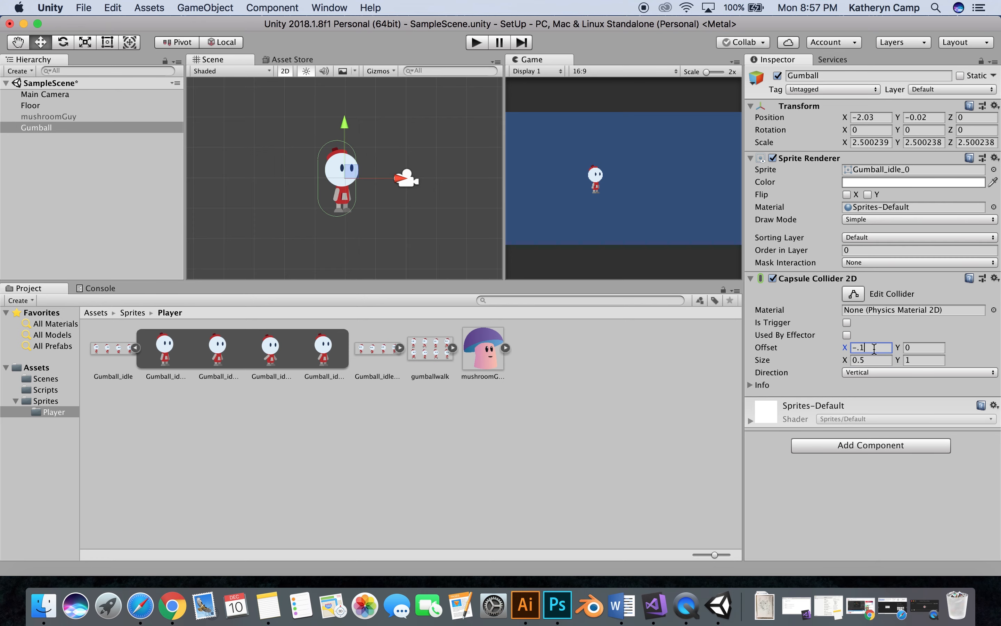
key("BackSpace")
type("04")
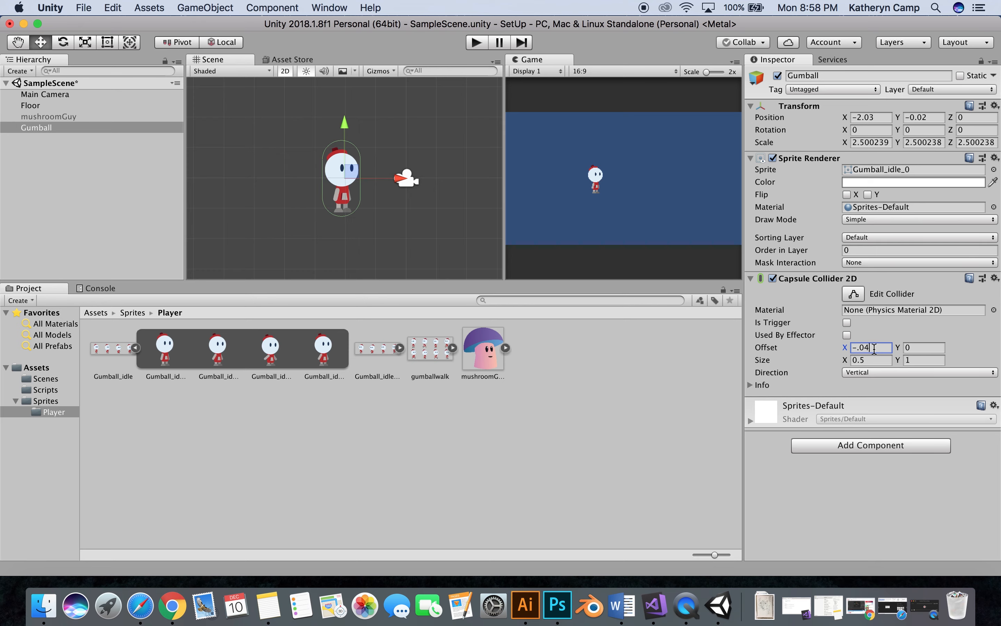
left_click(782, 482)
Add a Slider Joint 2D component, together with its Rigidbody 2D, to the Gumball object.
left_click(867, 446)
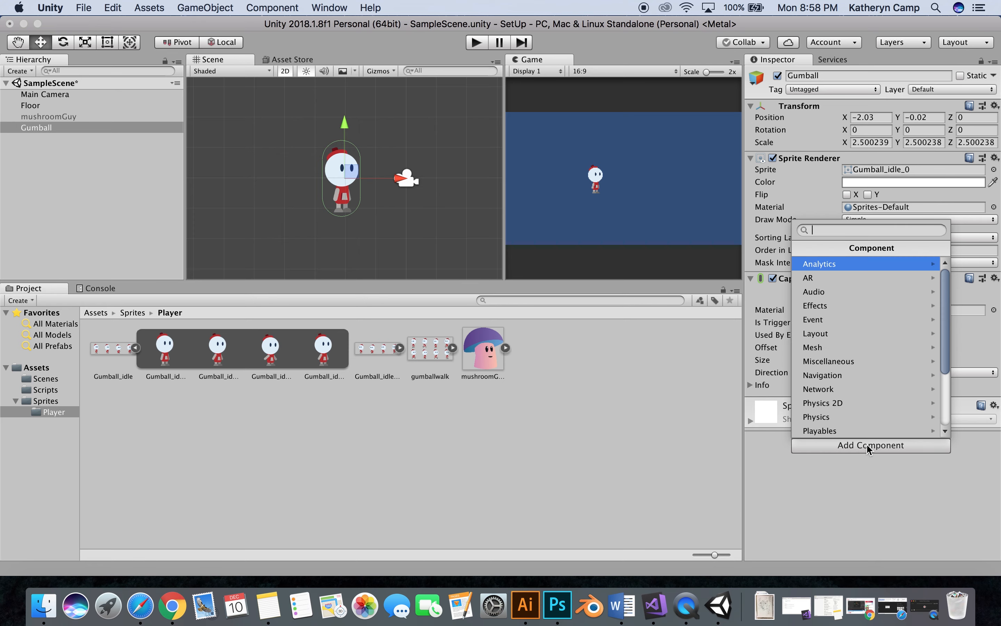
left_click(912, 403)
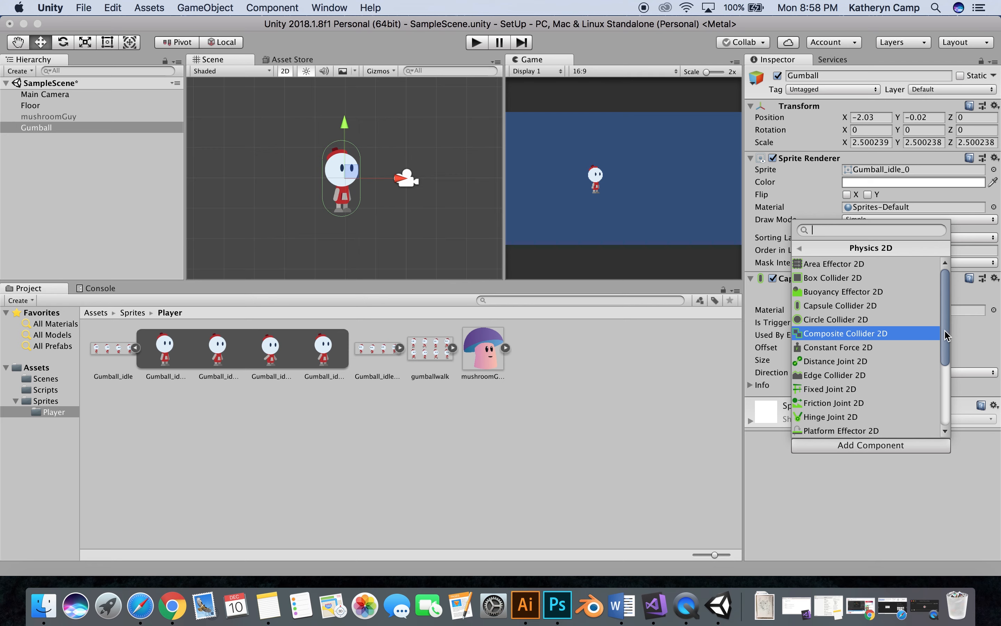
left_click_drag(947, 336, 950, 407)
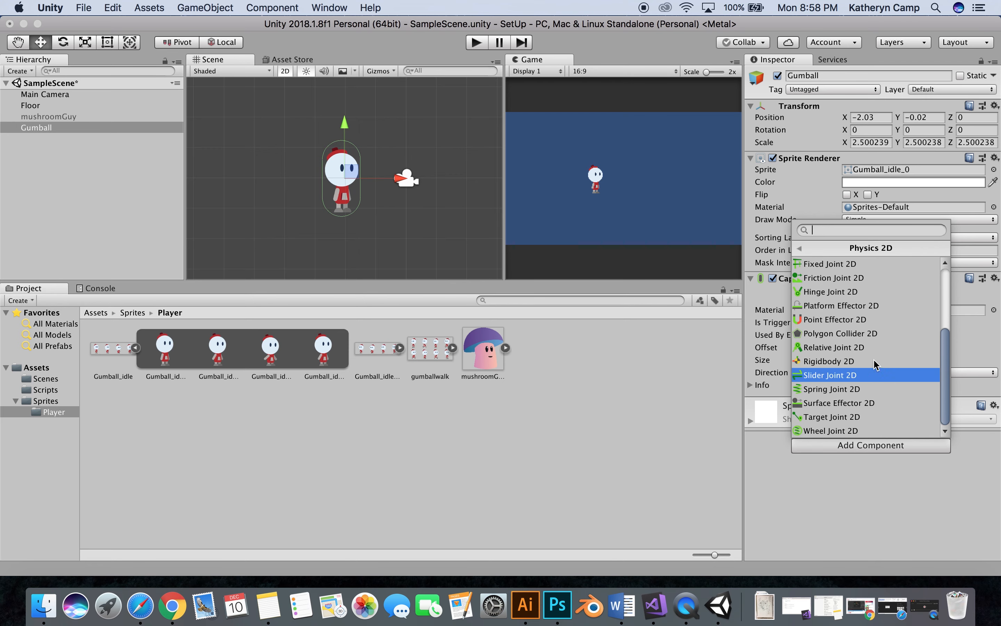
left_click(862, 372)
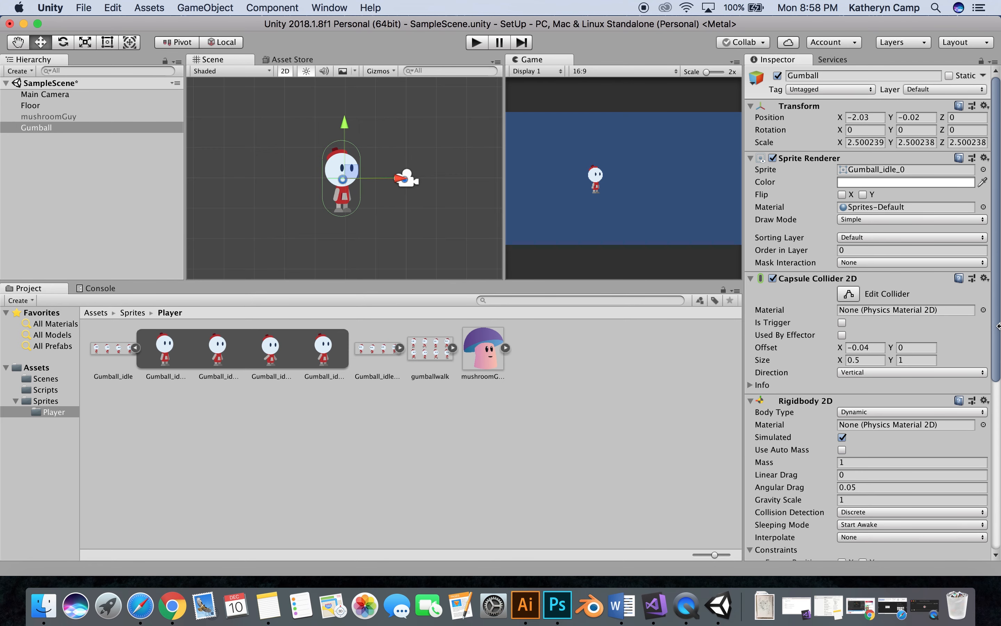
Show the Constraints settings of Gumball's Rigidbody 2D.
left_click_drag(996, 326, 998, 419)
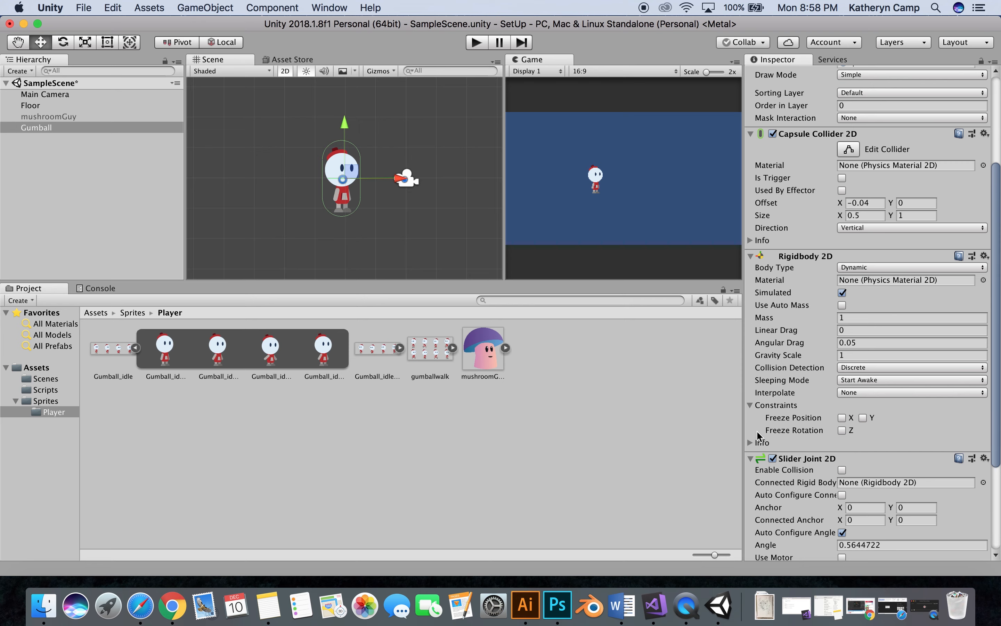
left_click(749, 404)
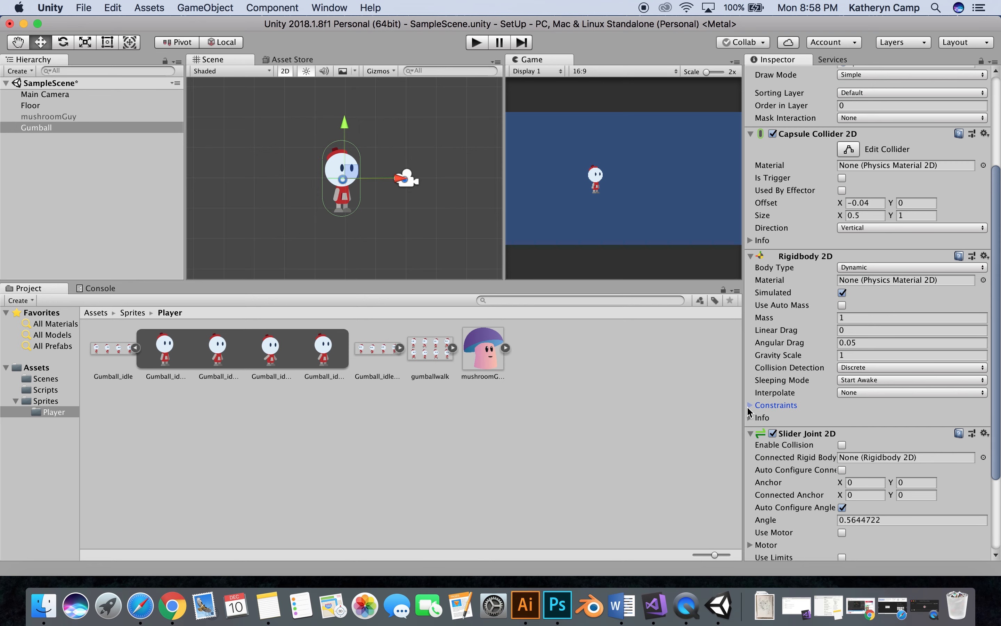
left_click(749, 406)
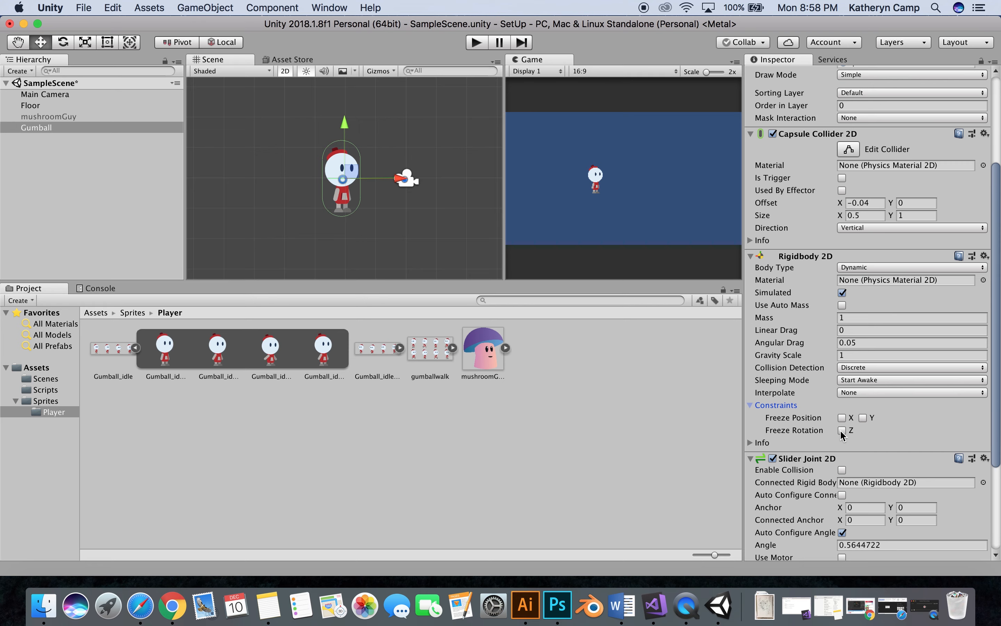
Try rotating Gumball in the scene and undo the rotation.
left_click(65, 43)
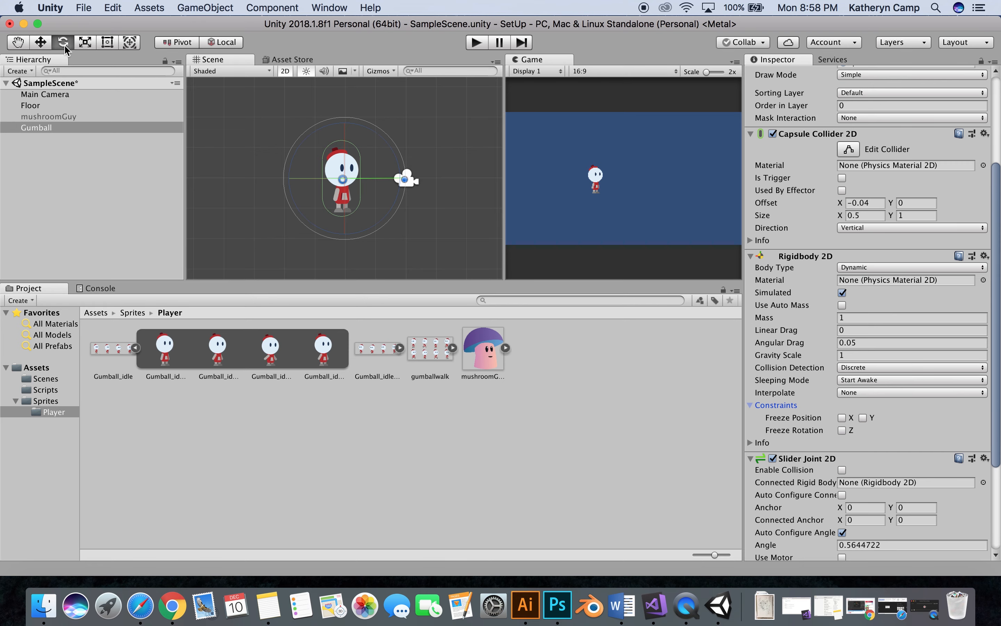
left_click_drag(413, 178, 530, 171)
key("super+z")
Freeze the Z rotation of Gumball's Rigidbody 2D and collapse the Rigidbody 2D, Capsule Collider 2D and Sprite Renderer components.
left_click(842, 431)
left_click(750, 256)
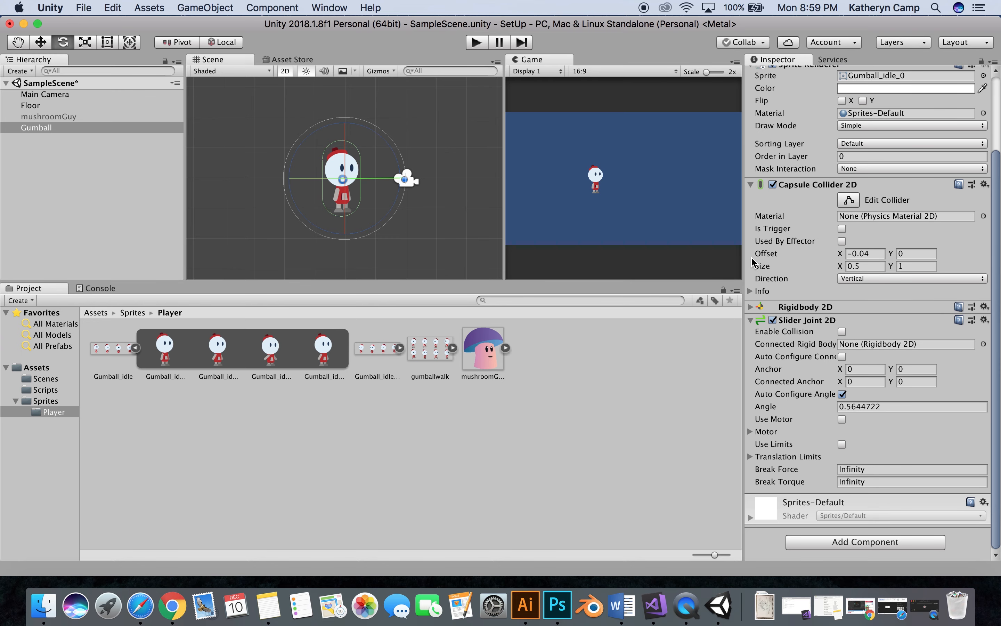
left_click(750, 185)
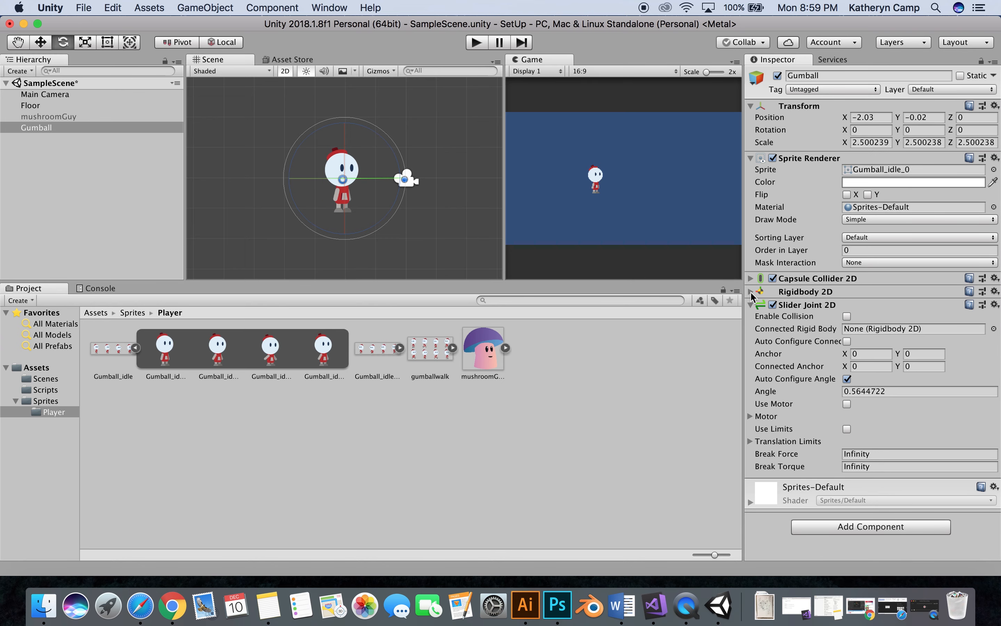
left_click(751, 158)
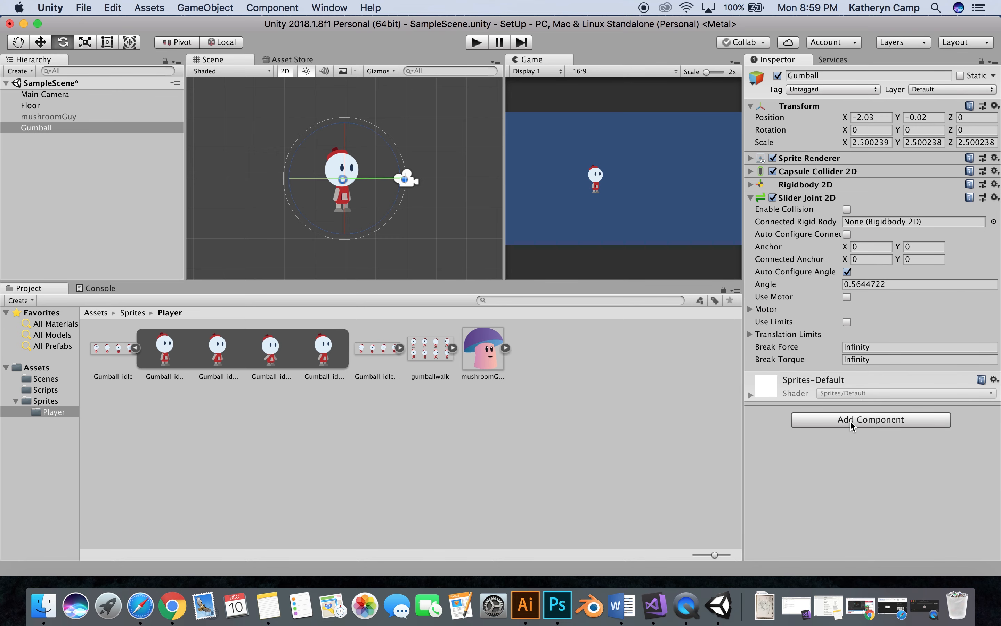
Attach the PlayerMovement script from the Scripts folder to Gumball and assign Gumball's Rigidbody 2D as its Rb Player.
left_click(133, 313)
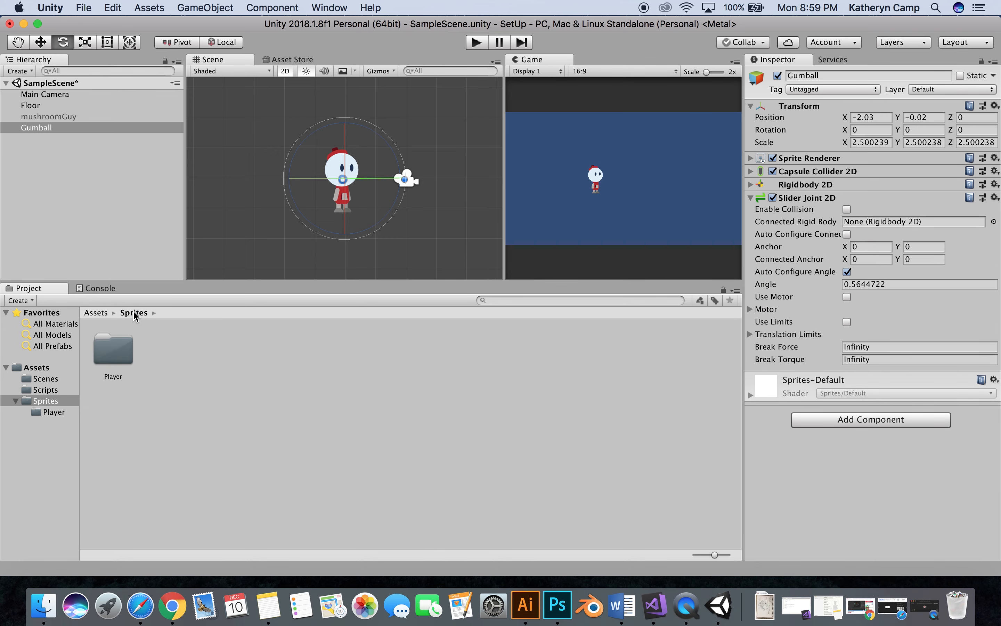
left_click(95, 313)
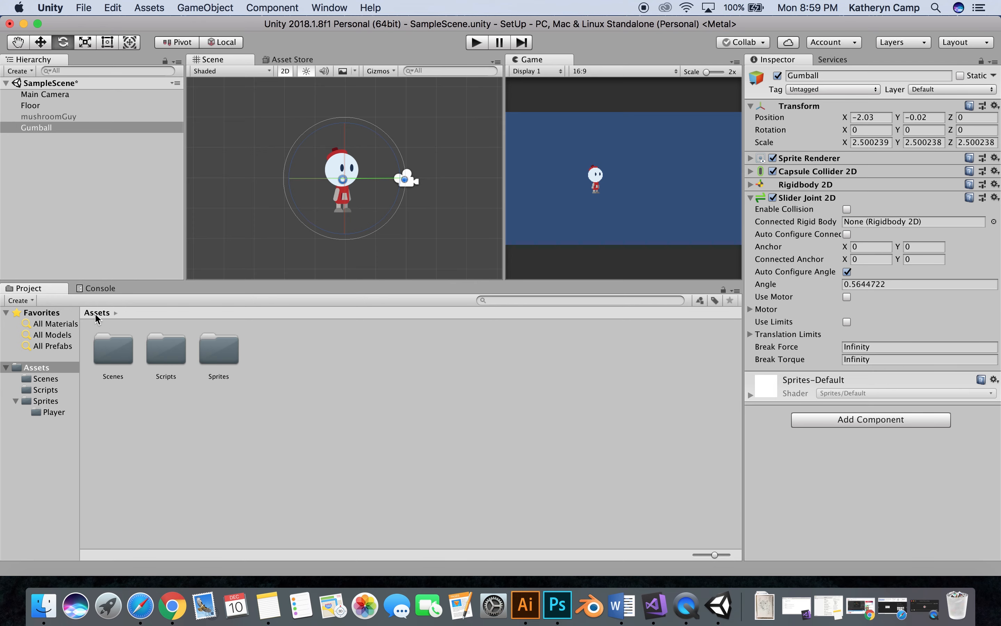
double_click(183, 350)
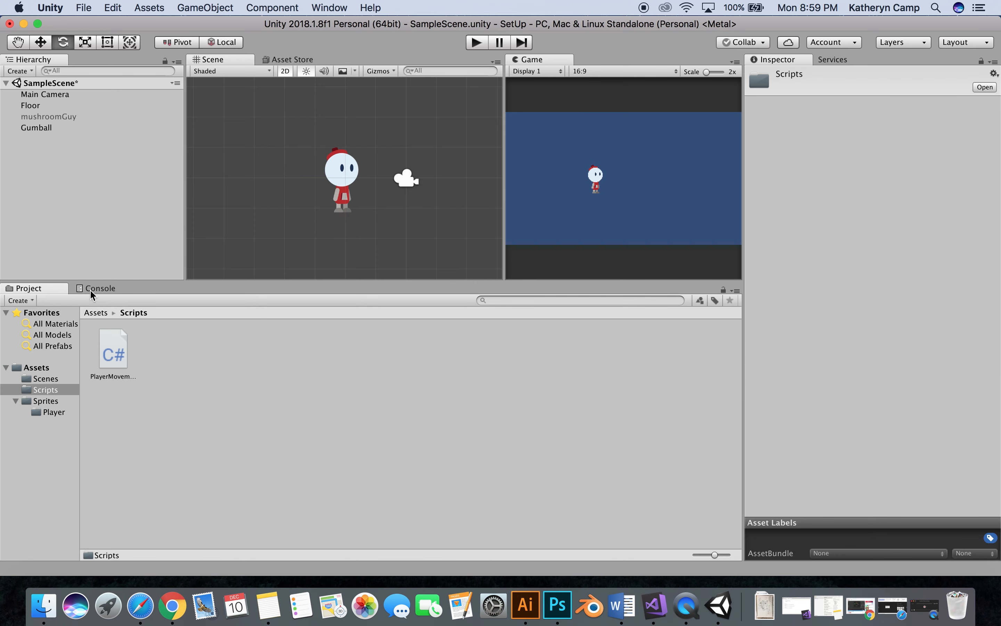
left_click_drag(114, 350, 37, 129)
left_click(36, 129)
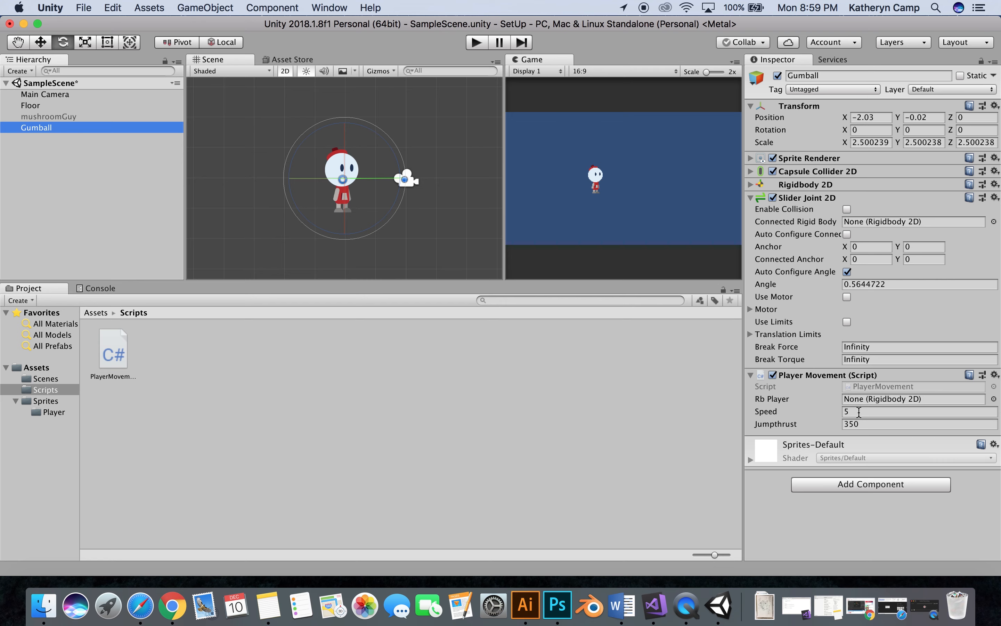
left_click_drag(103, 128, 861, 400)
Create a new folder named Animations in the project's Assets folder.
left_click(91, 314)
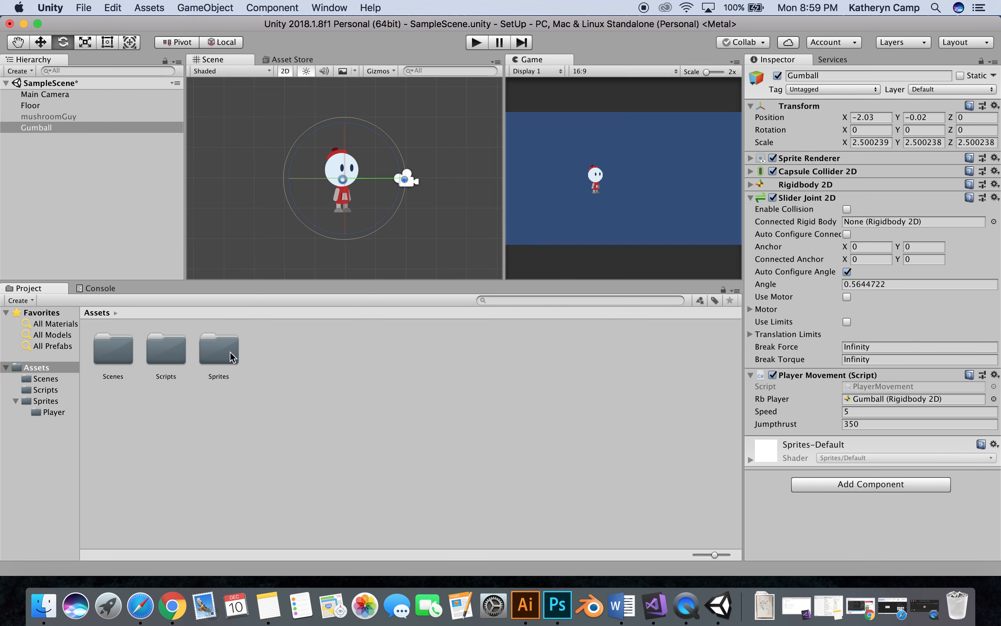
right_click(324, 347)
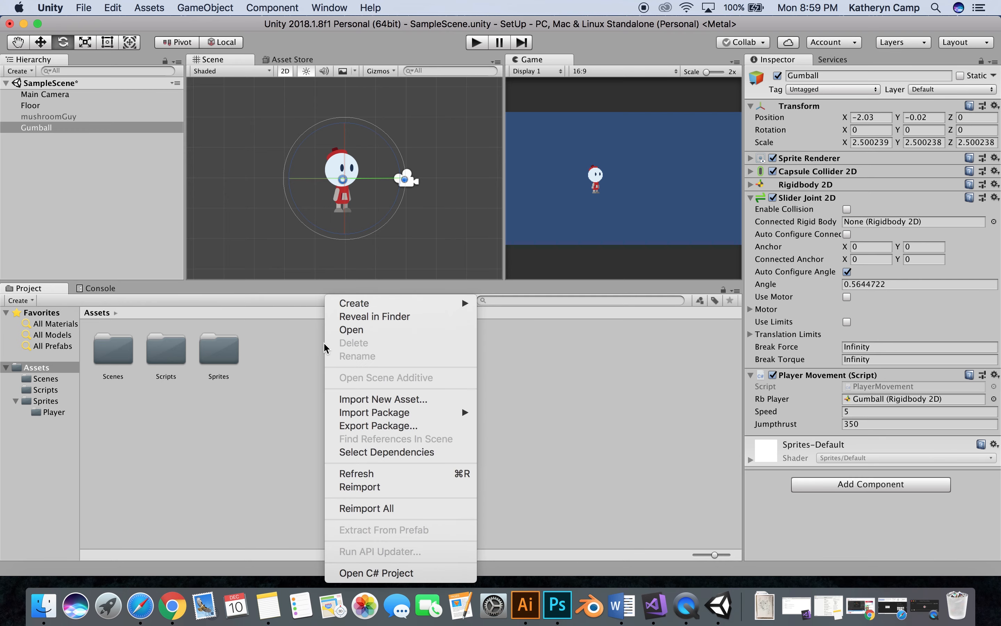
mouse_move(354, 303)
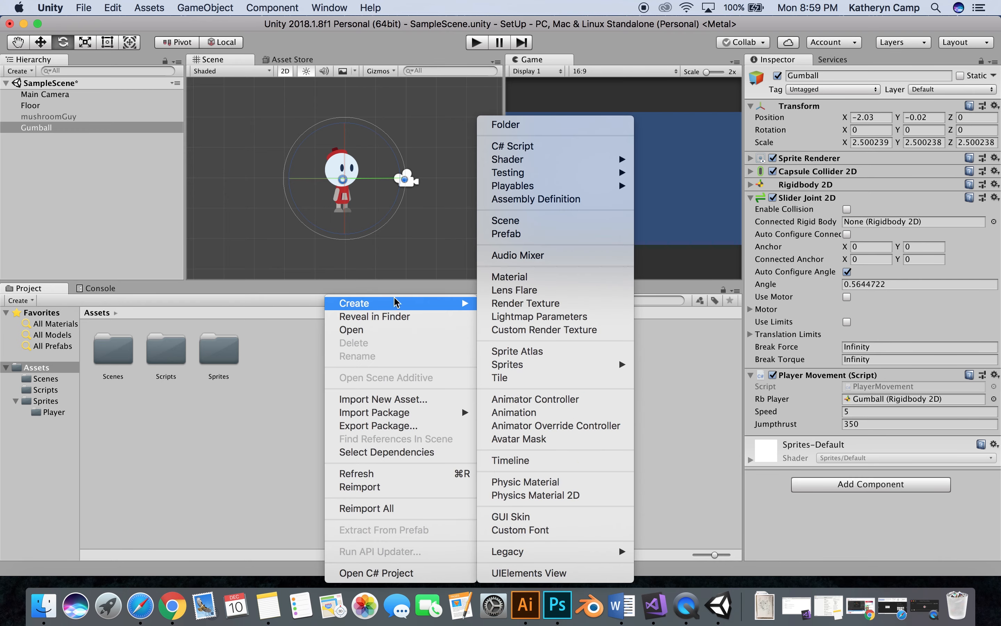
left_click(513, 125)
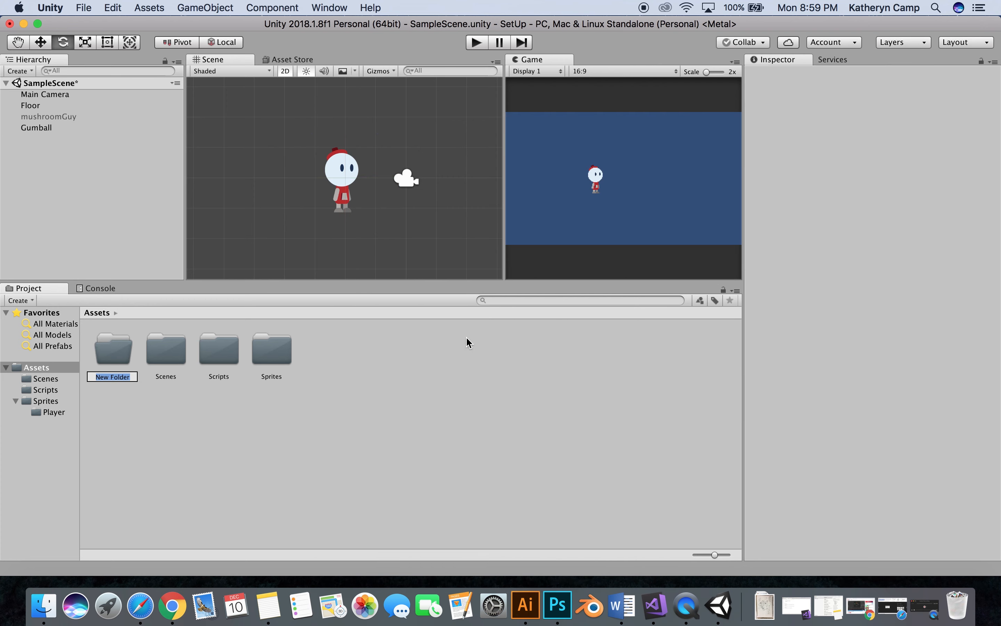
type("Animations")
key("Return")
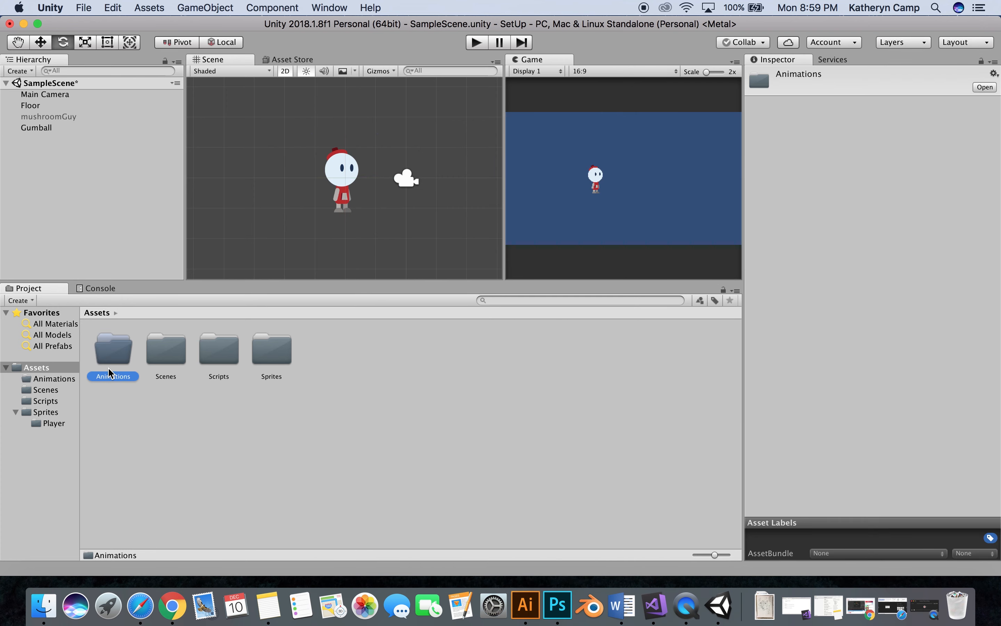
Create a folder named GumAnimation inside the Animations folder.
double_click(111, 372)
right_click(151, 365)
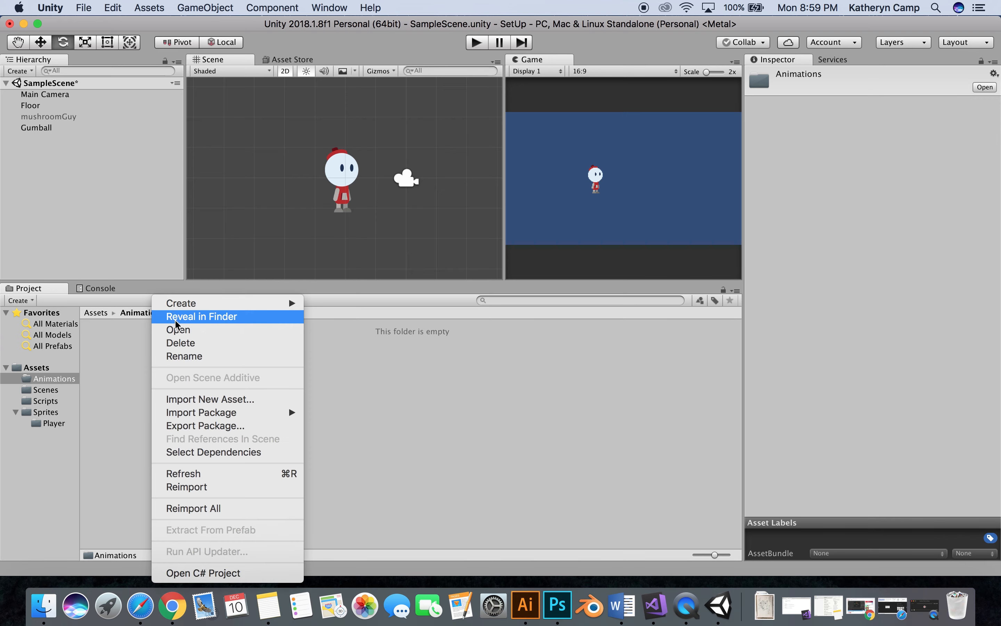
mouse_move(190, 311)
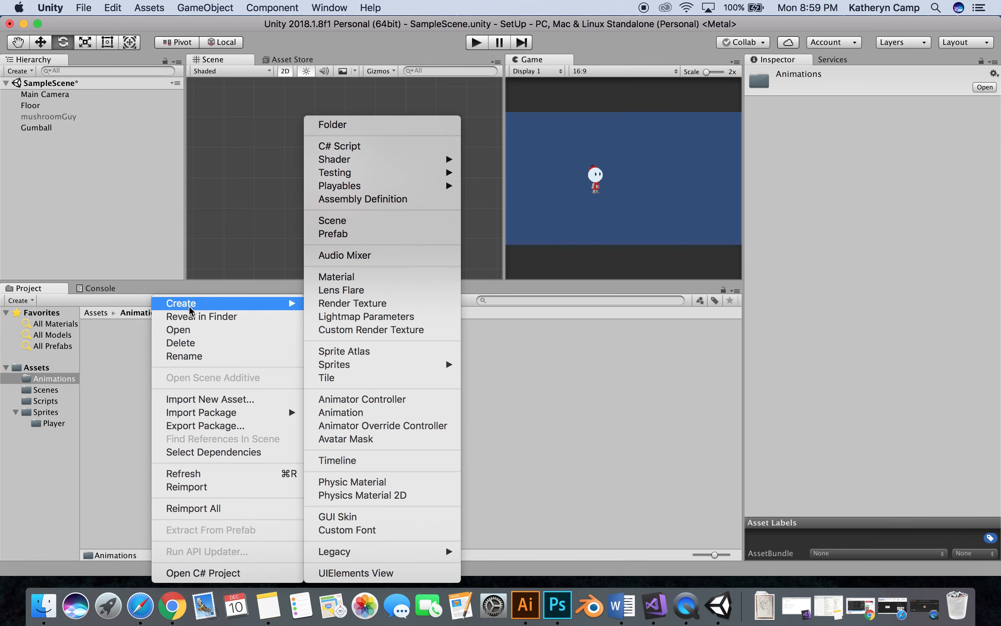
left_click(354, 129)
type("Gumanimation")
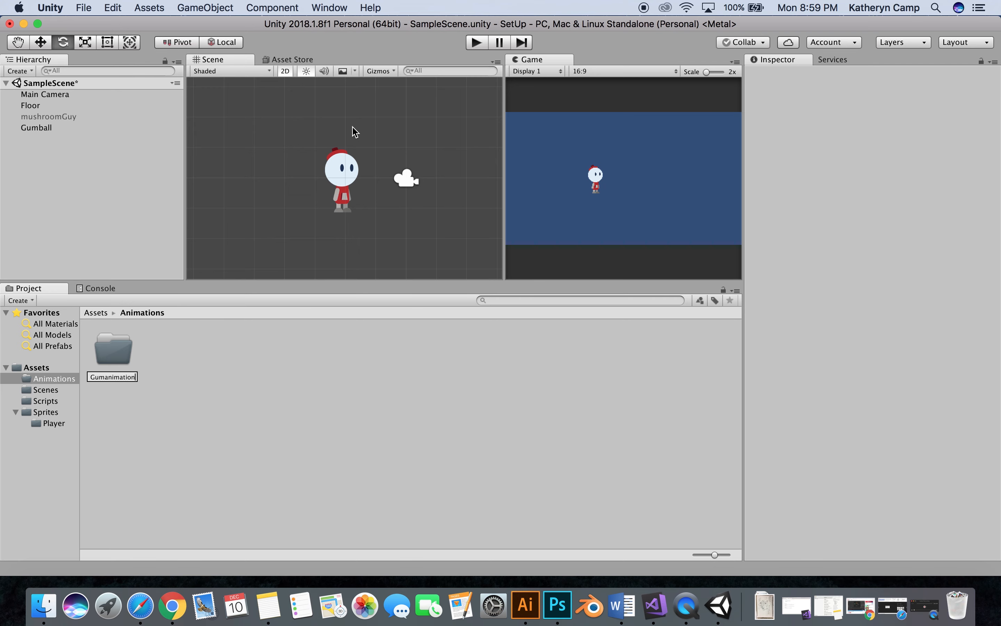
key("Left")
key("Left")
key("BackSpace")
type("A")
key("Return")
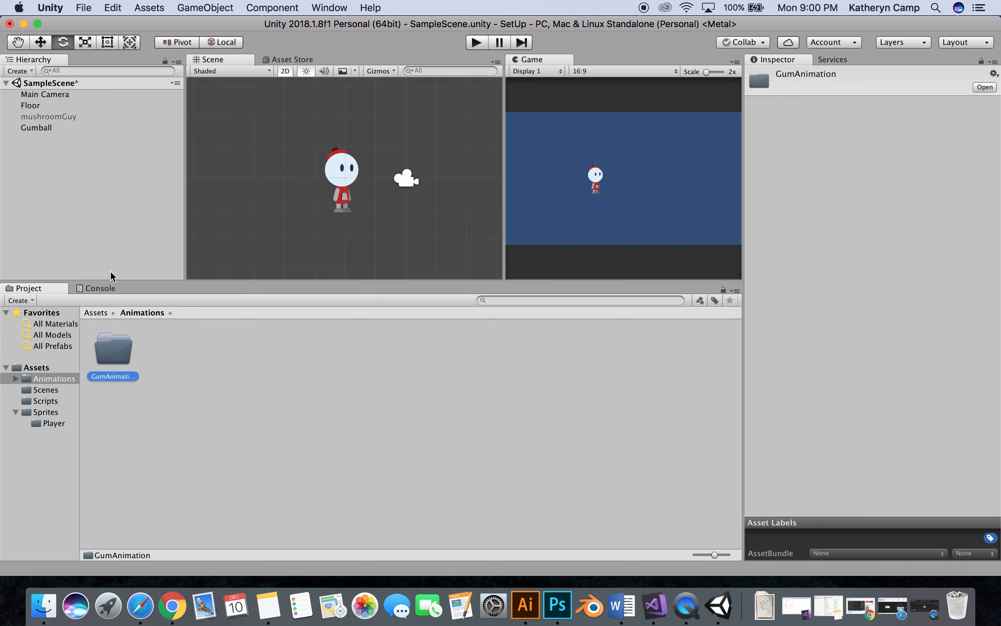
Select Gumball, open the Animation window and dock it alongside the Project and Console windows.
left_click(44, 128)
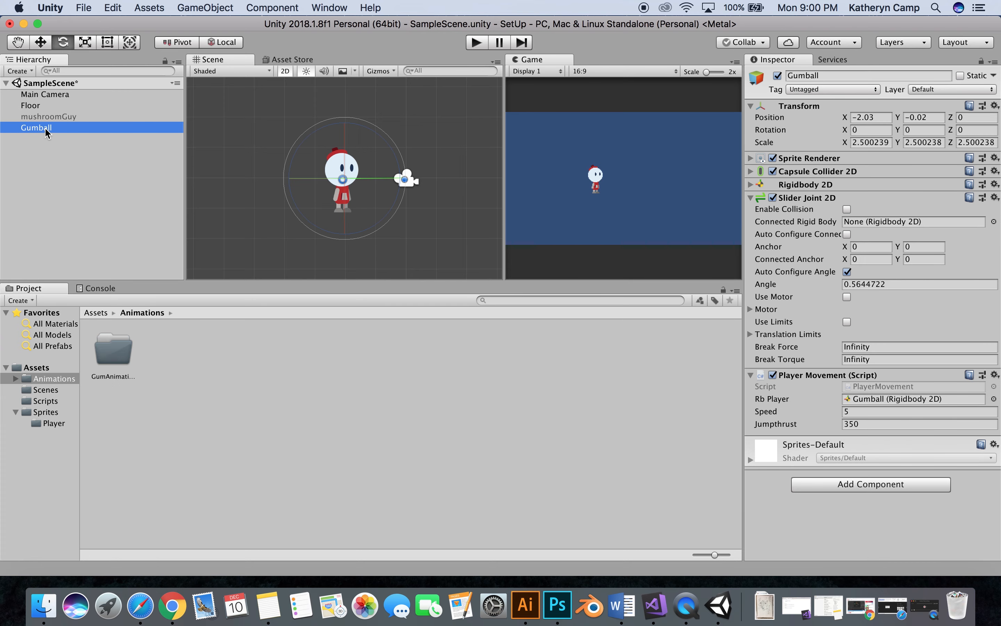
left_click(331, 7)
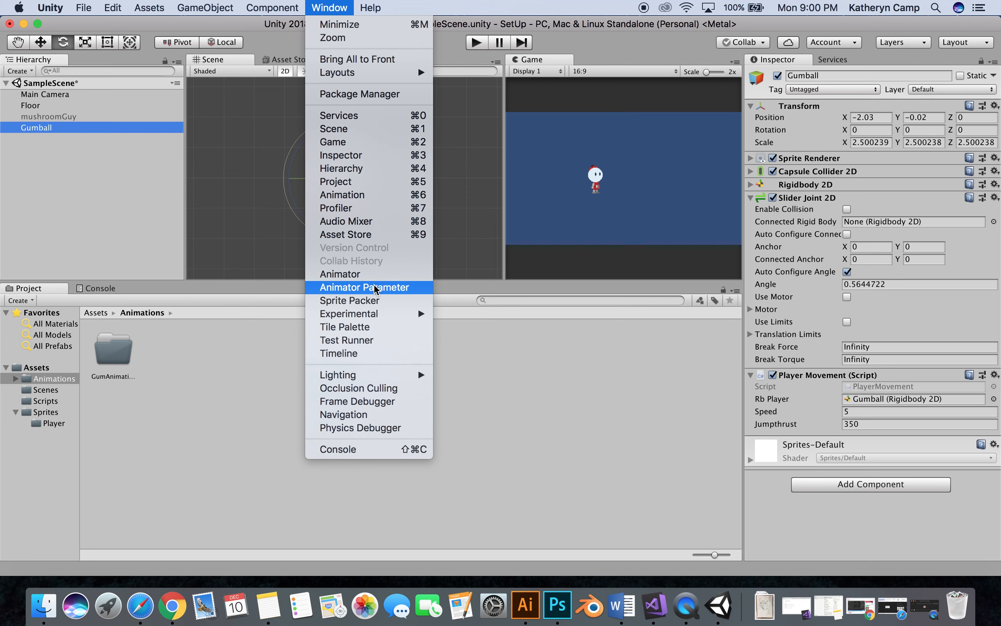
left_click(354, 195)
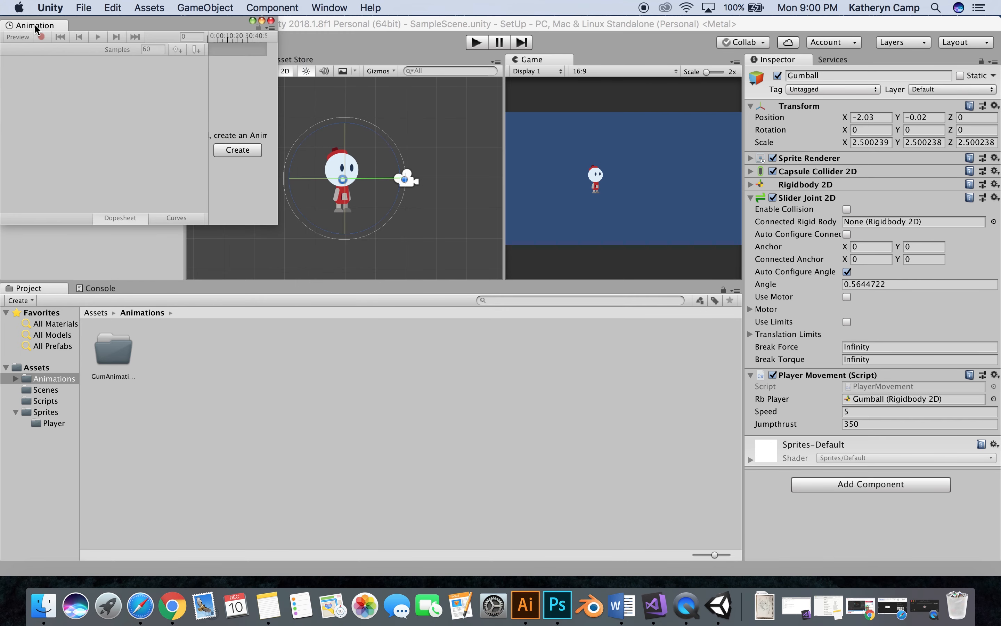
left_click_drag(51, 26, 227, 289)
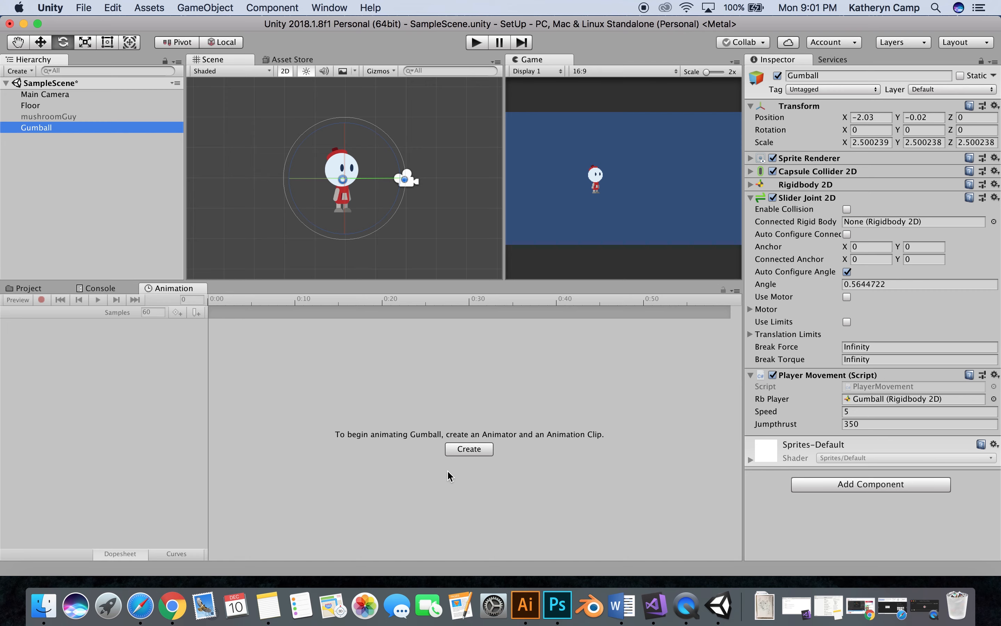
Start a new animation clip for Gumball and choose the GumAnimation folder inside Animations as its save location.
left_click(458, 451)
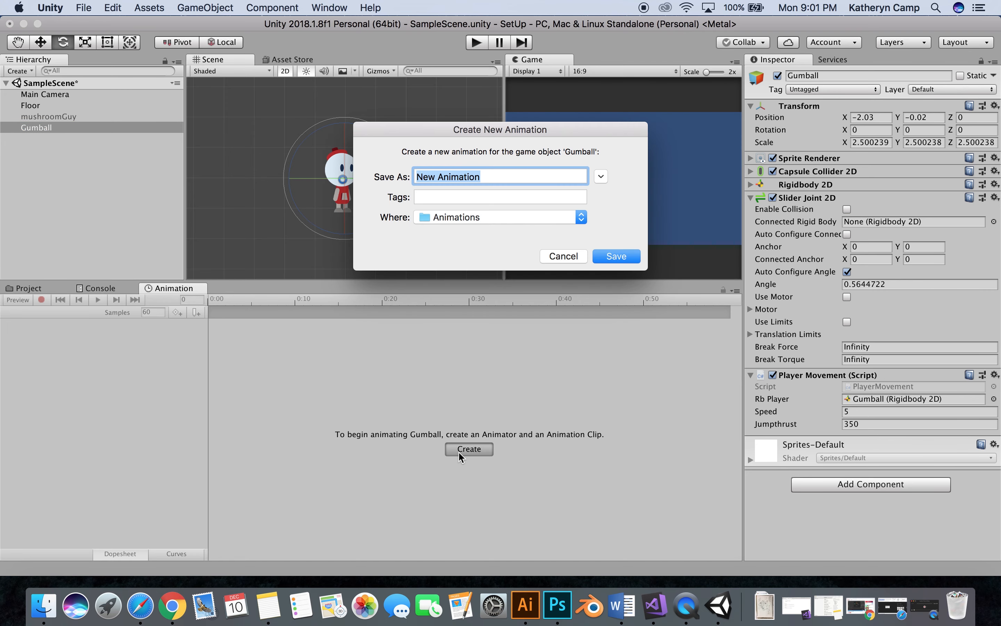
left_click(494, 215)
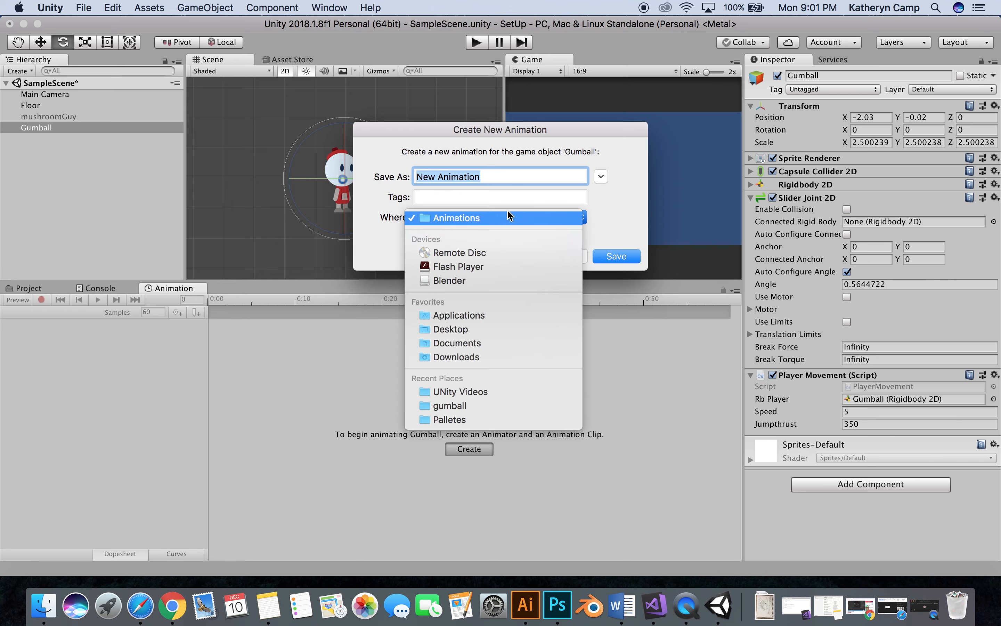
left_click(594, 187)
left_click(603, 176)
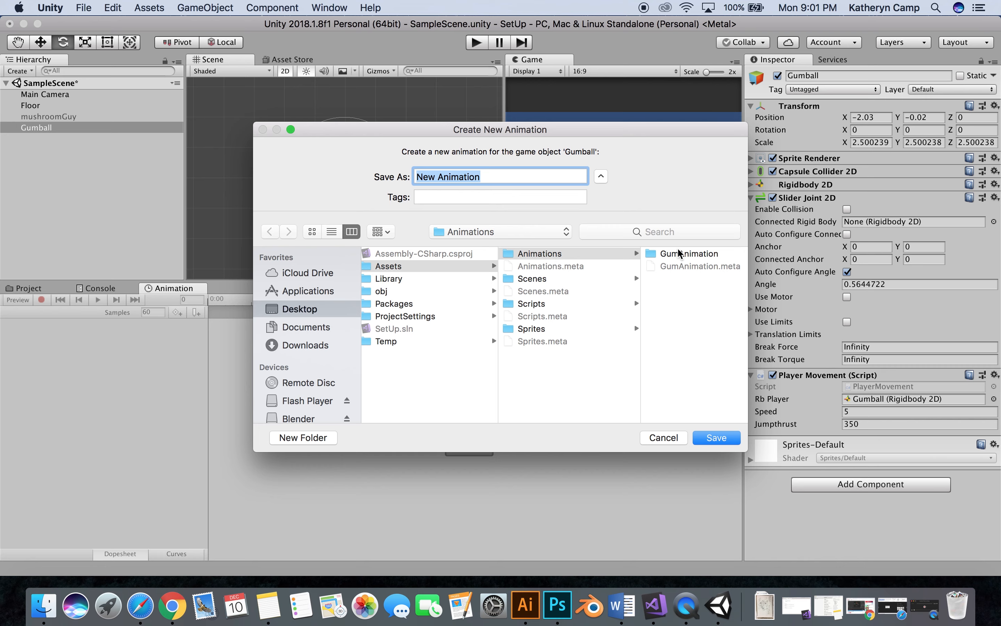
left_click(600, 178)
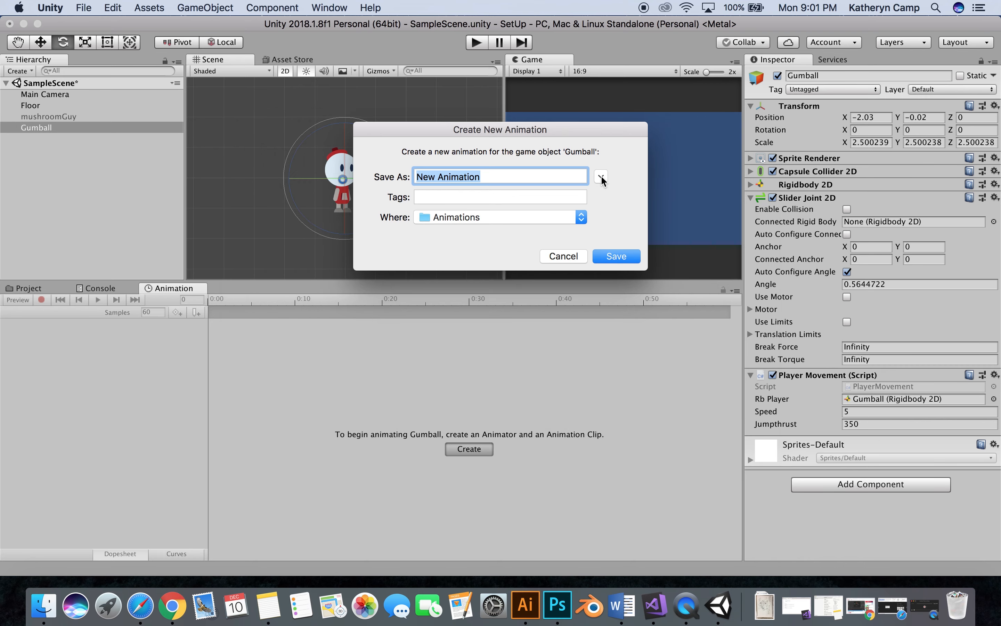
left_click(503, 222)
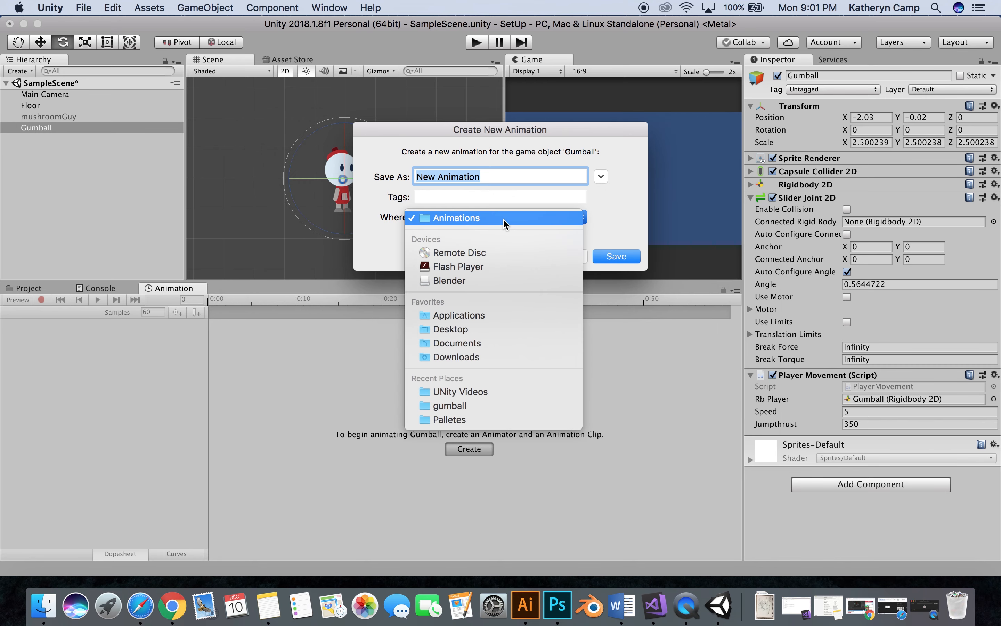
left_click(504, 219)
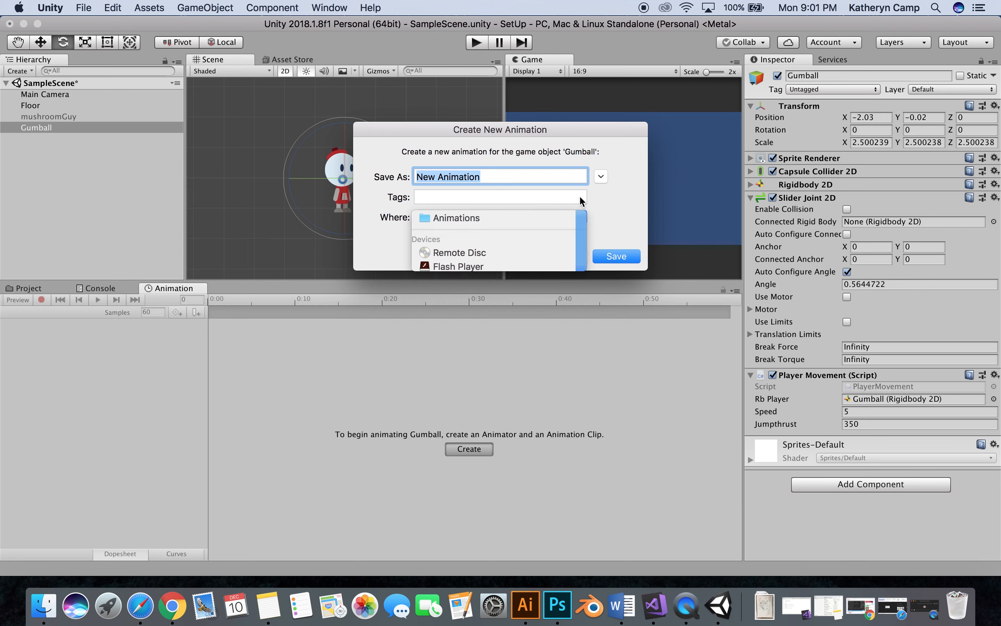
left_click(601, 176)
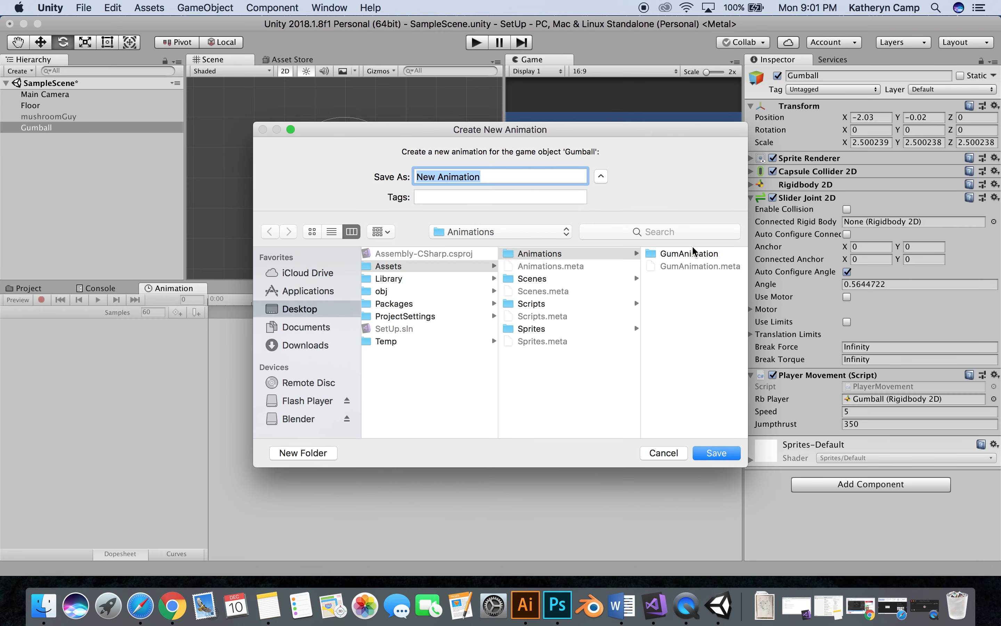
left_click(690, 254)
Name the new animation clip Gum_Idle_Right and save it.
left_click_drag(488, 179, 409, 176)
type("G")
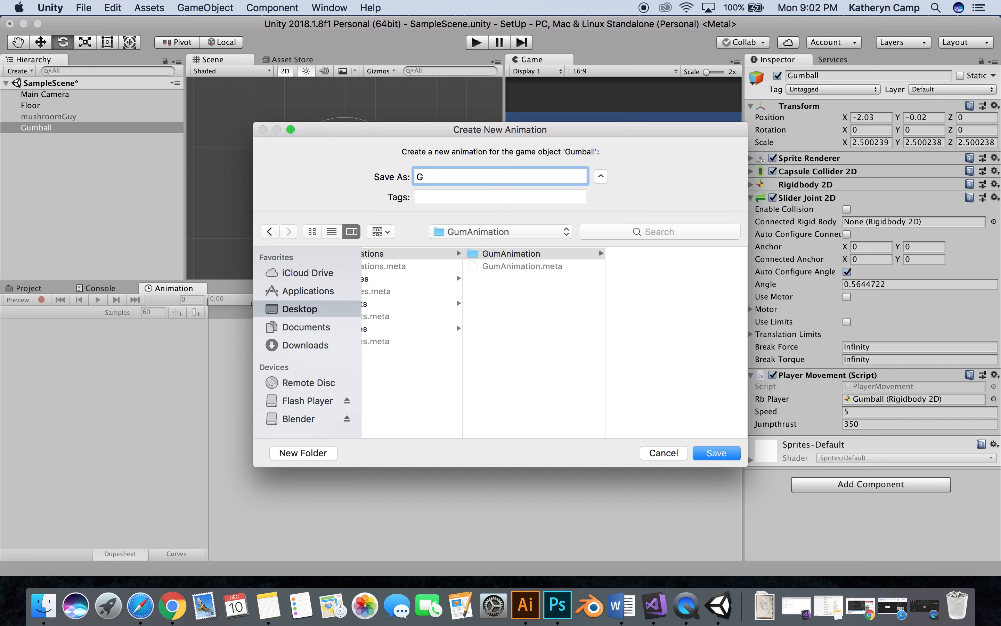
type("um")
type("b")
type("dle")
type("Right")
left_click(450, 178)
type("_")
left_click(433, 178)
type("_")
left_click(726, 454)
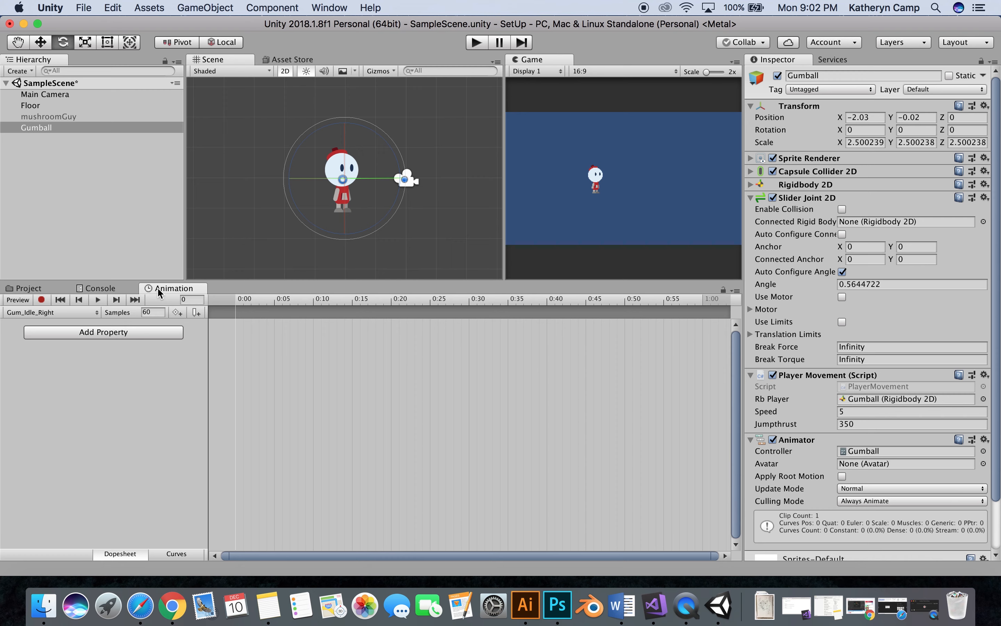
Dock the Animation window side by side with the Project window and widen it to show more of the timeline.
left_click_drag(157, 287, 598, 400)
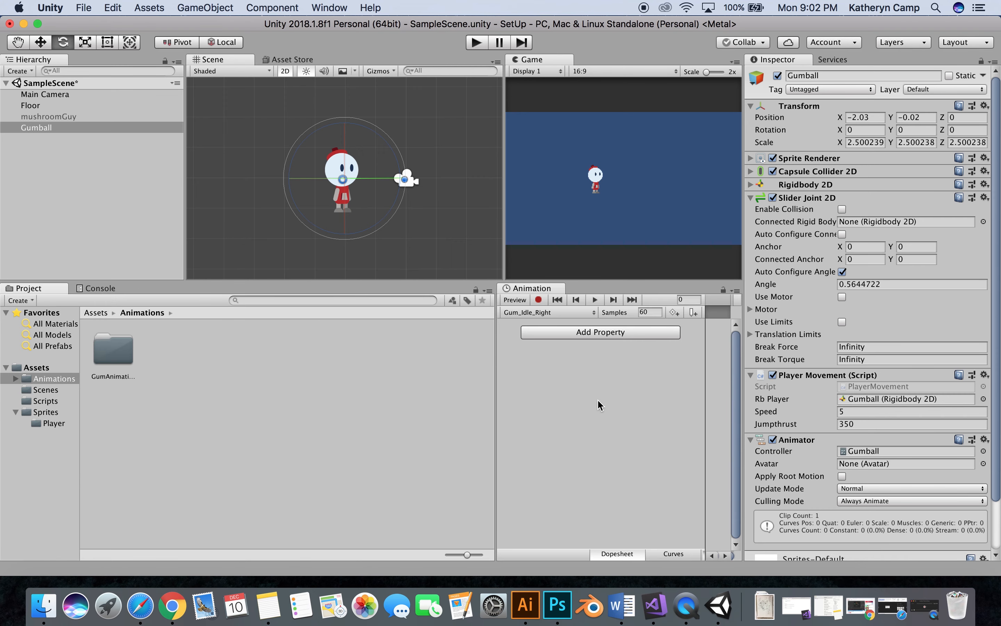
left_click_drag(495, 364, 221, 360)
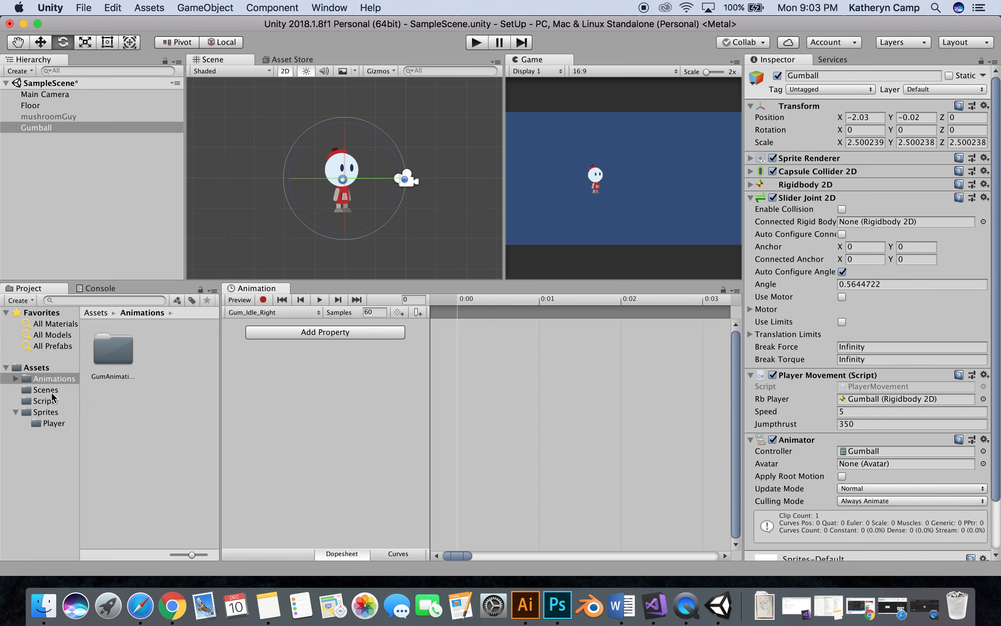
Add the sprites Gumball_idle_0 to Gumball_idle_3 from Sprites/Player to the start of the Gum_Idle_Right timeline and preview the playback.
left_click(47, 412)
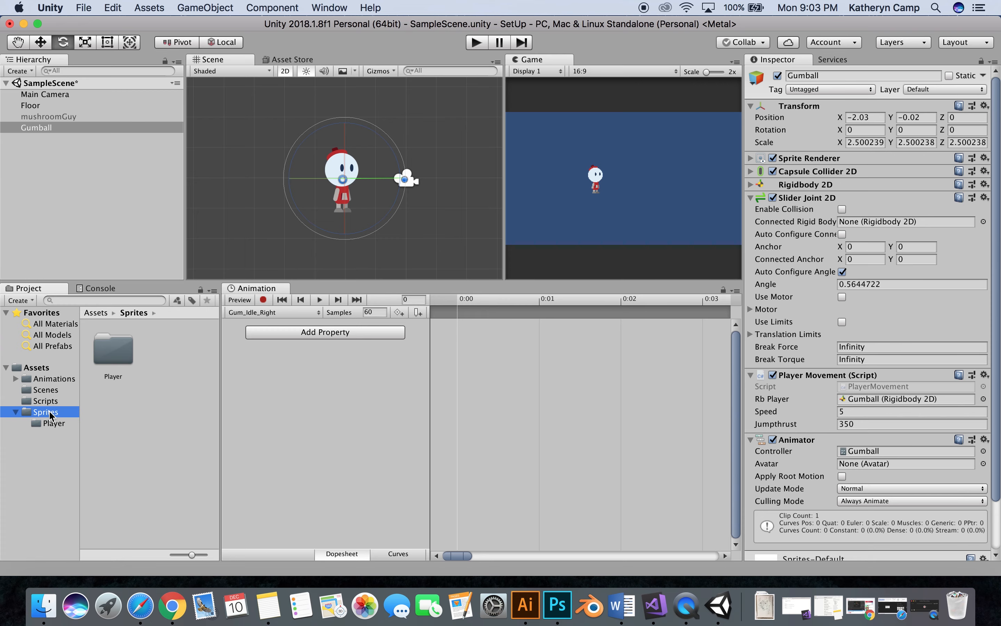
double_click(116, 350)
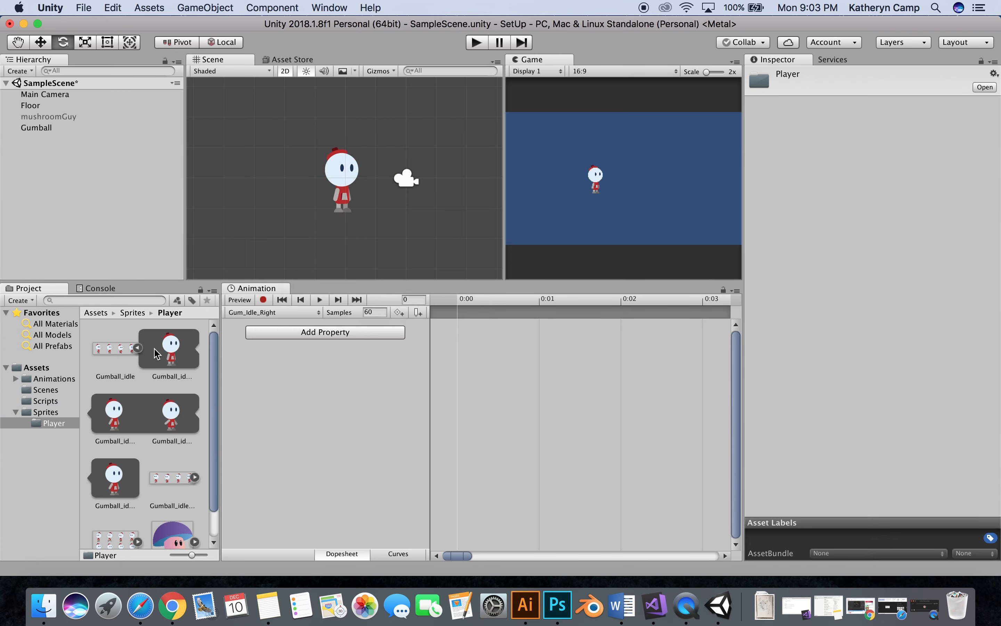
left_click(139, 348)
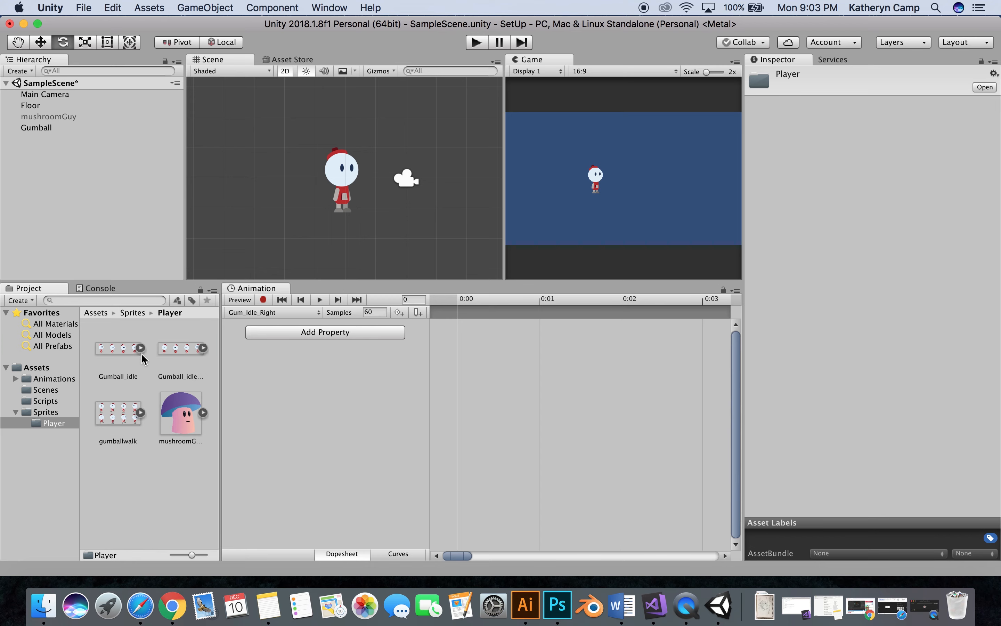
left_click(139, 349)
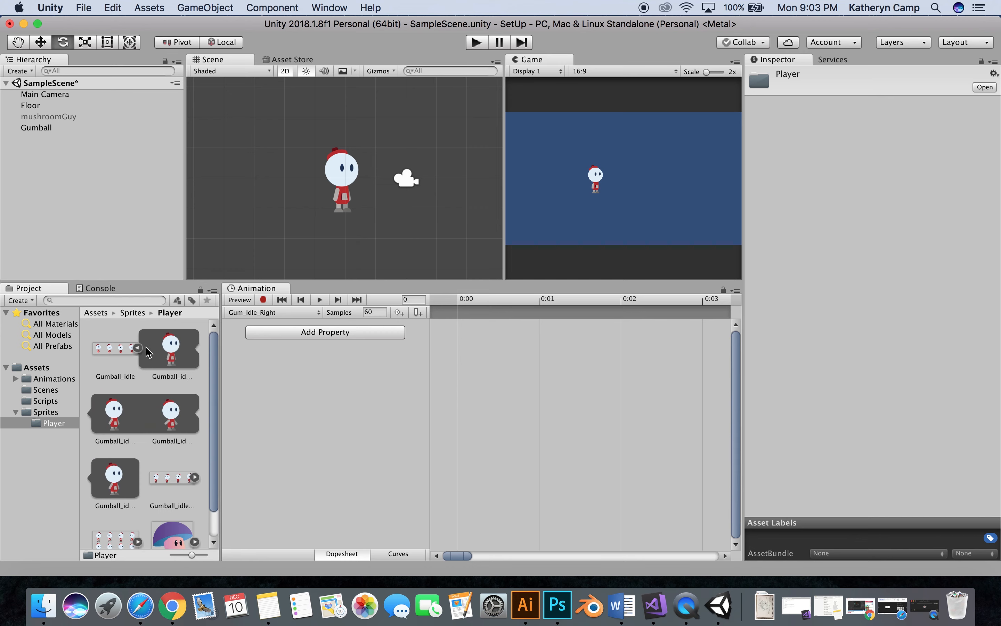
left_click(152, 354)
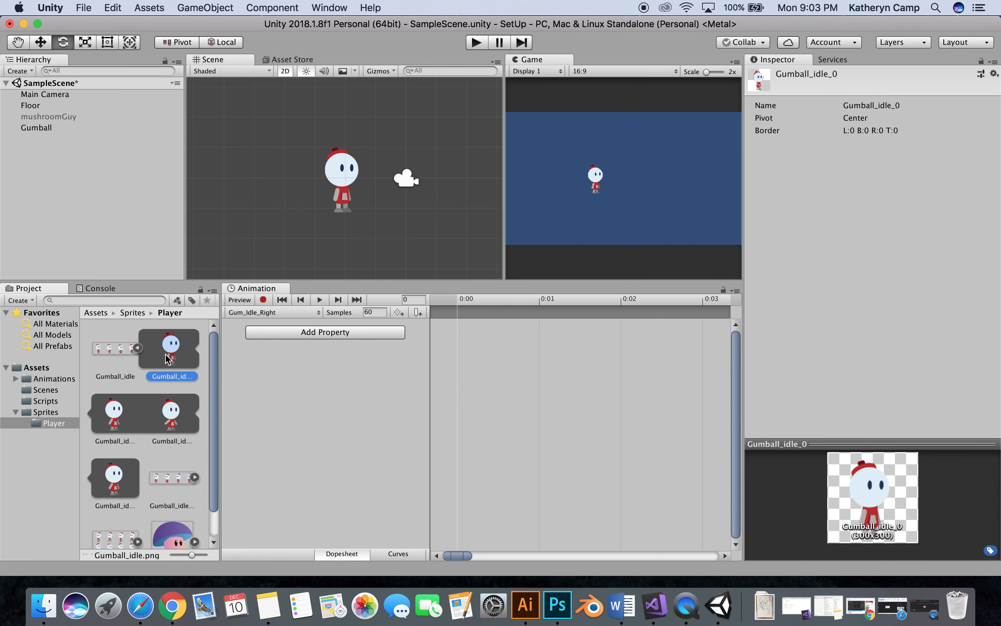
left_click(118, 476, "shift")
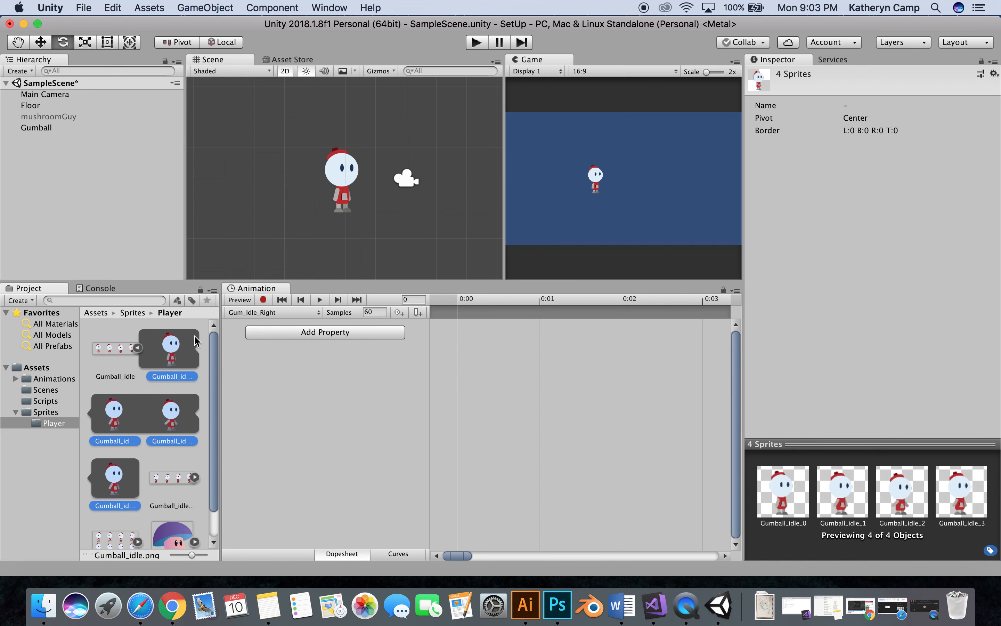
left_click_drag(182, 354, 459, 335)
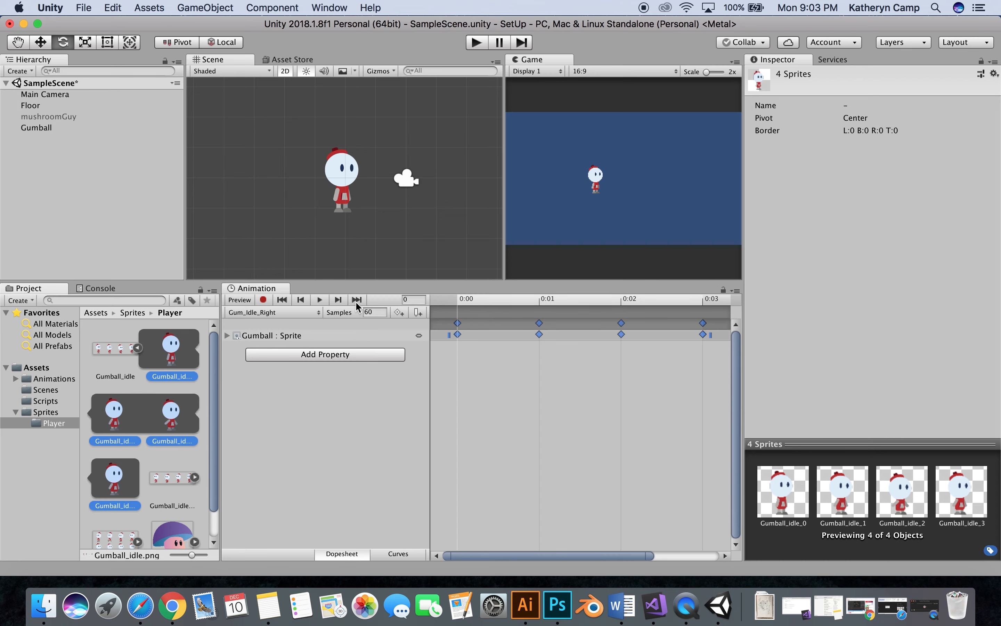
left_click(321, 300)
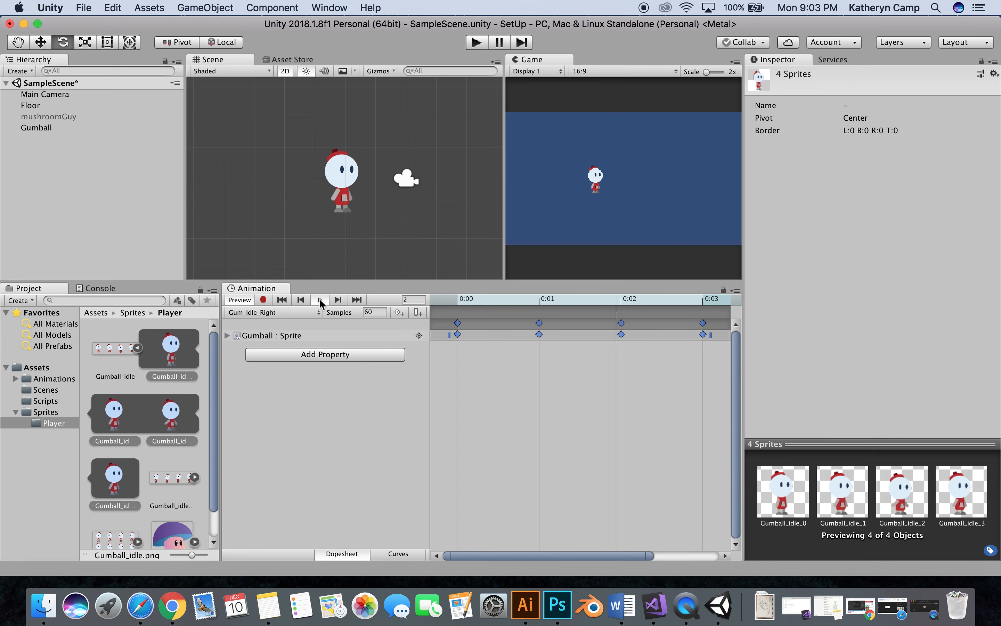
left_click(319, 299)
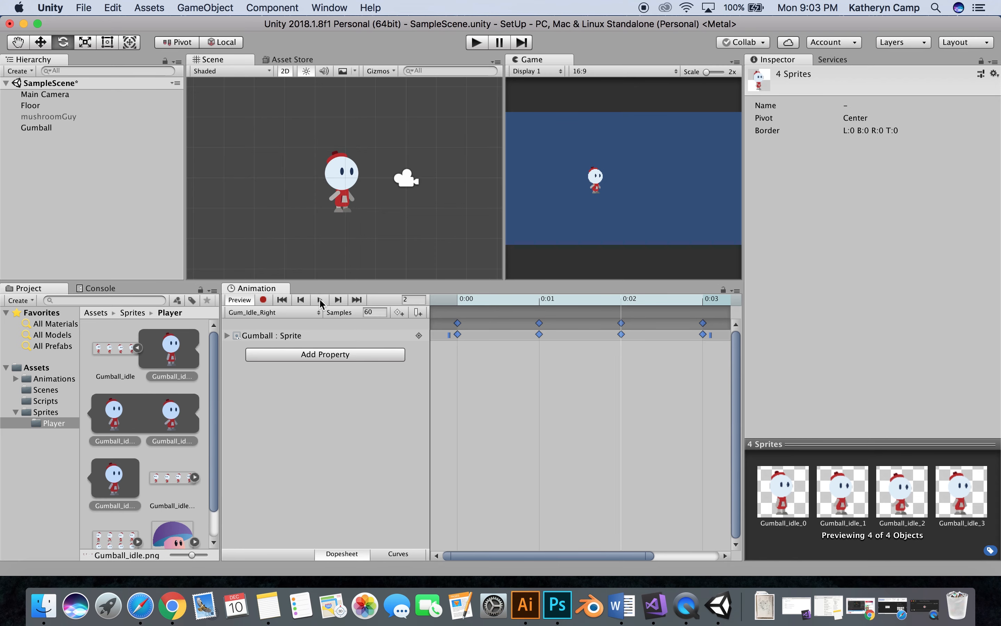
Set the Gum_Idle_Right clip's samples to 6 and preview the slower playback.
left_click(377, 313)
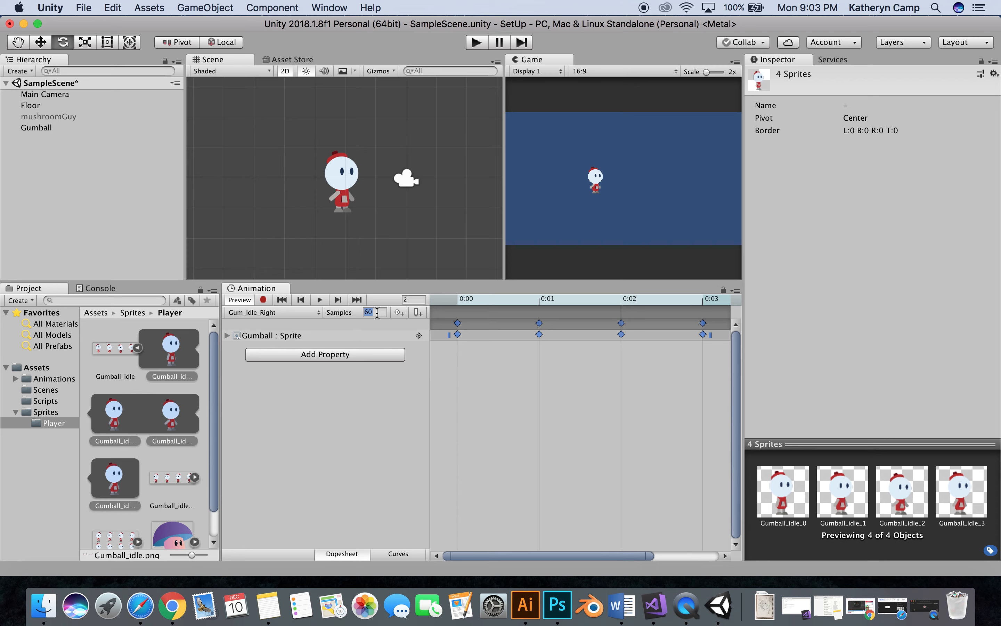
type("6")
key("Return")
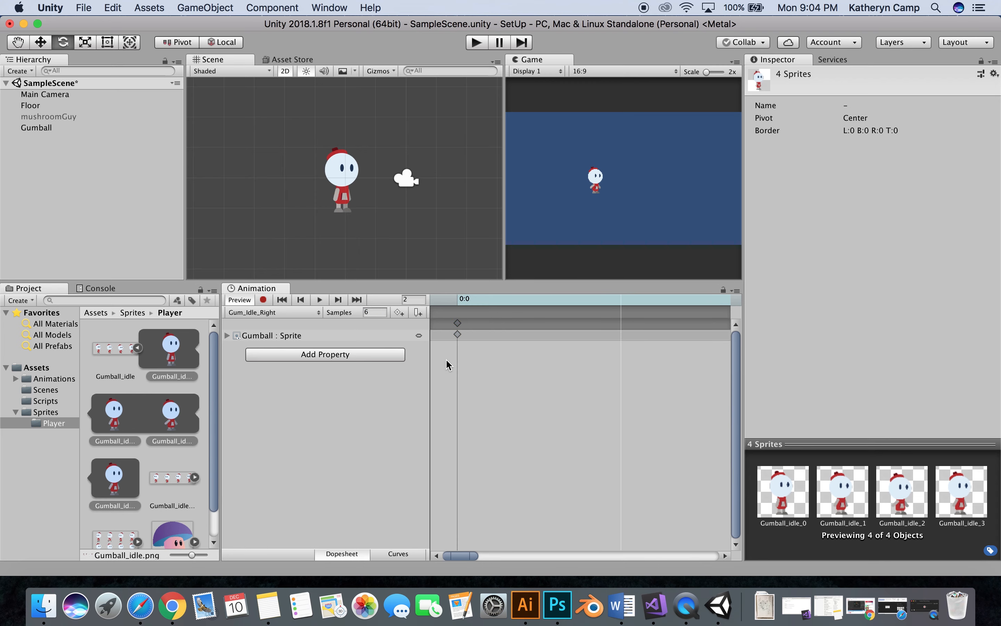
left_click(319, 300)
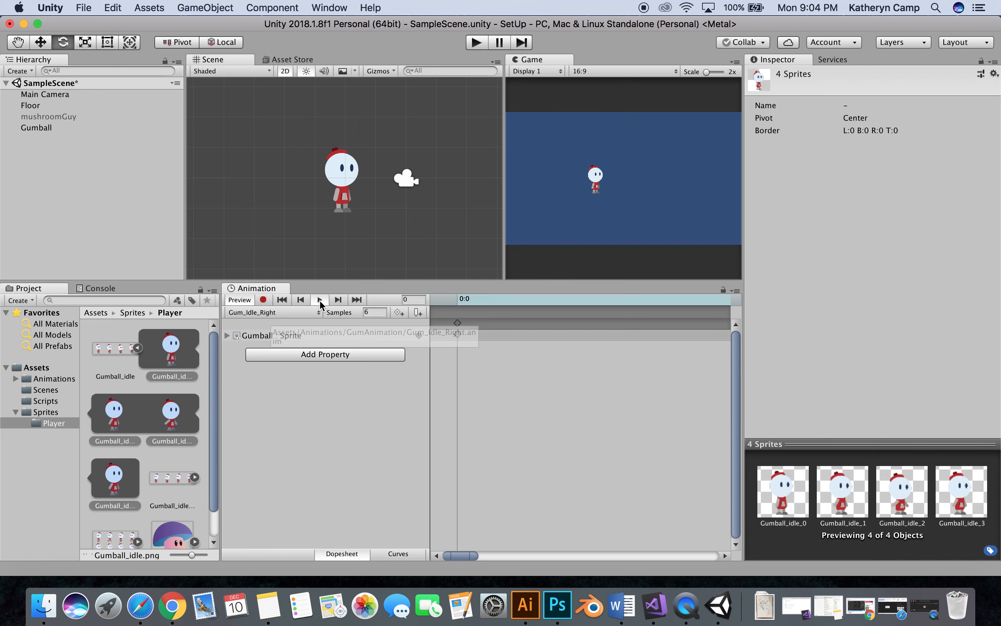
left_click(320, 300)
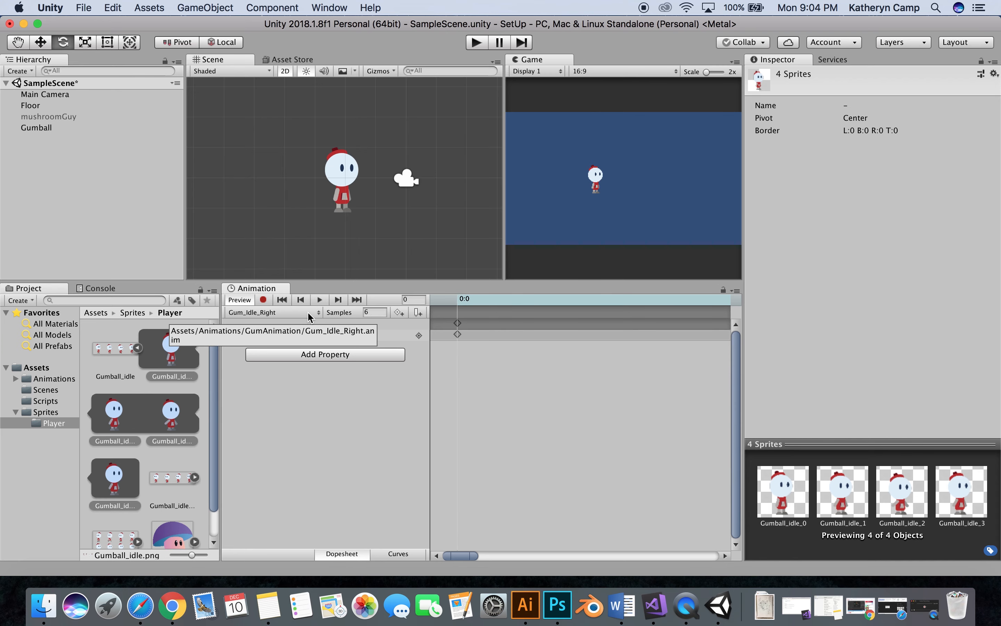
Create a new animation clip for the Gumball object and save it as Gum_Idle_Left in the GumAnimation folder.
left_click(273, 312)
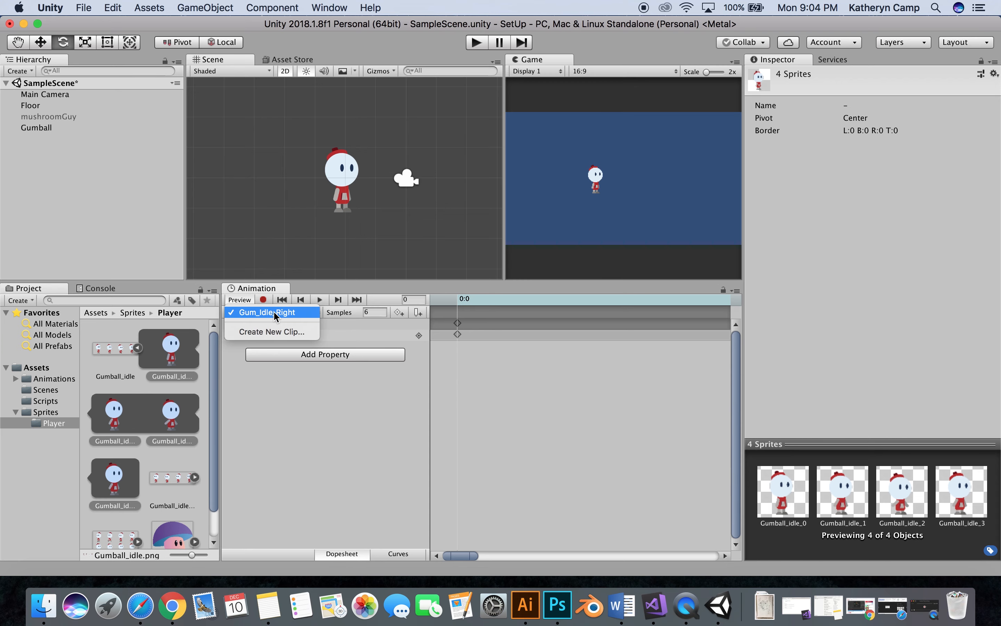
left_click(333, 398)
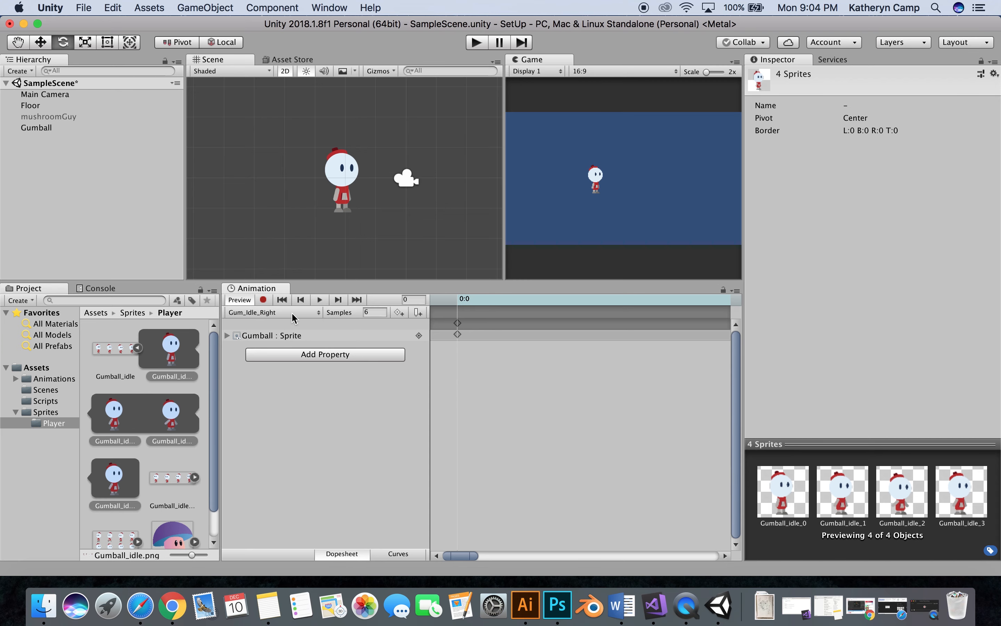
left_click(291, 313)
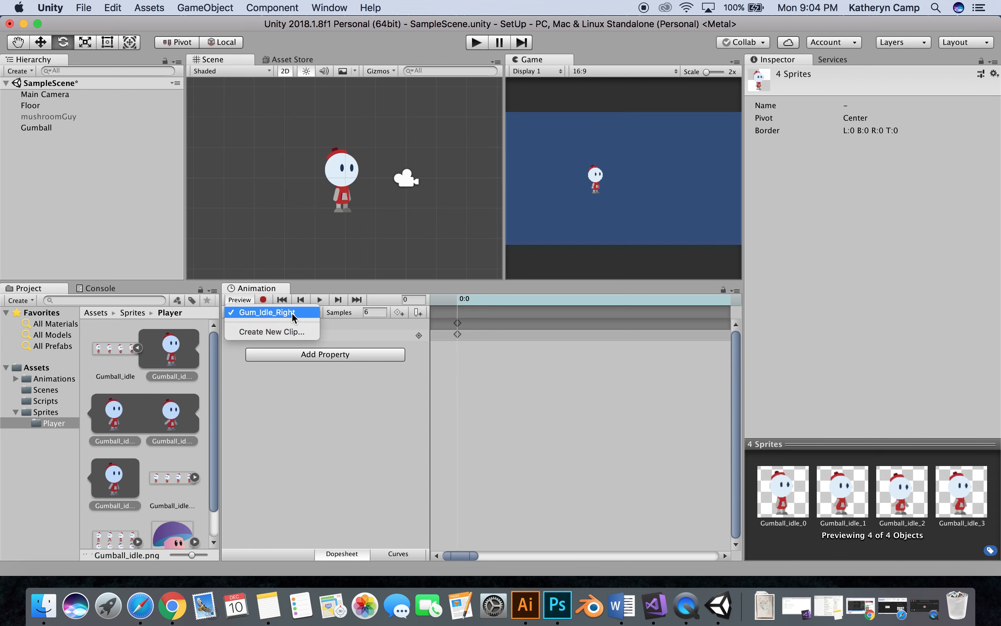
left_click(287, 332)
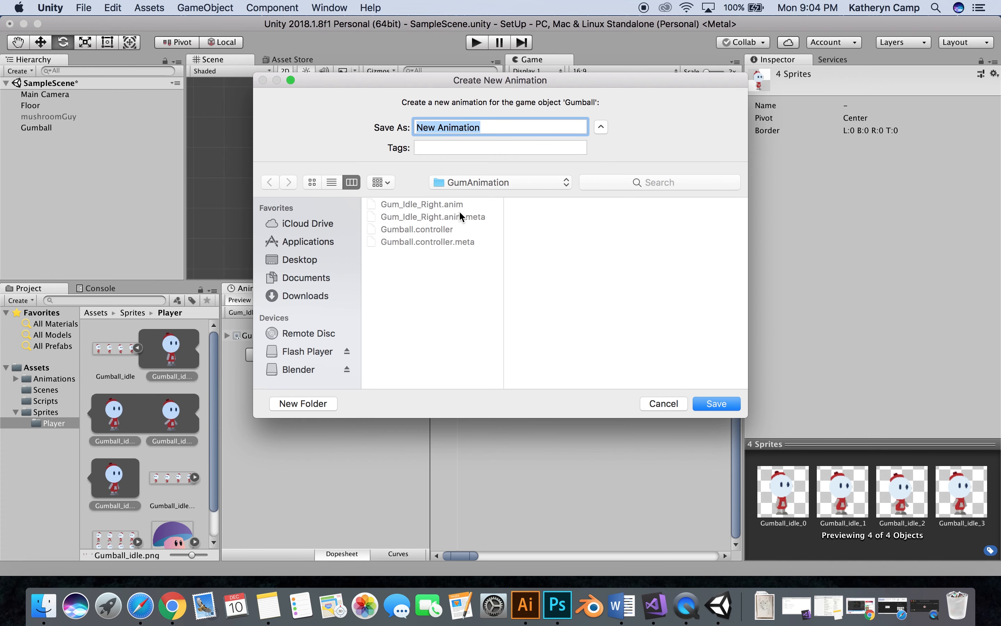
type("Gum")
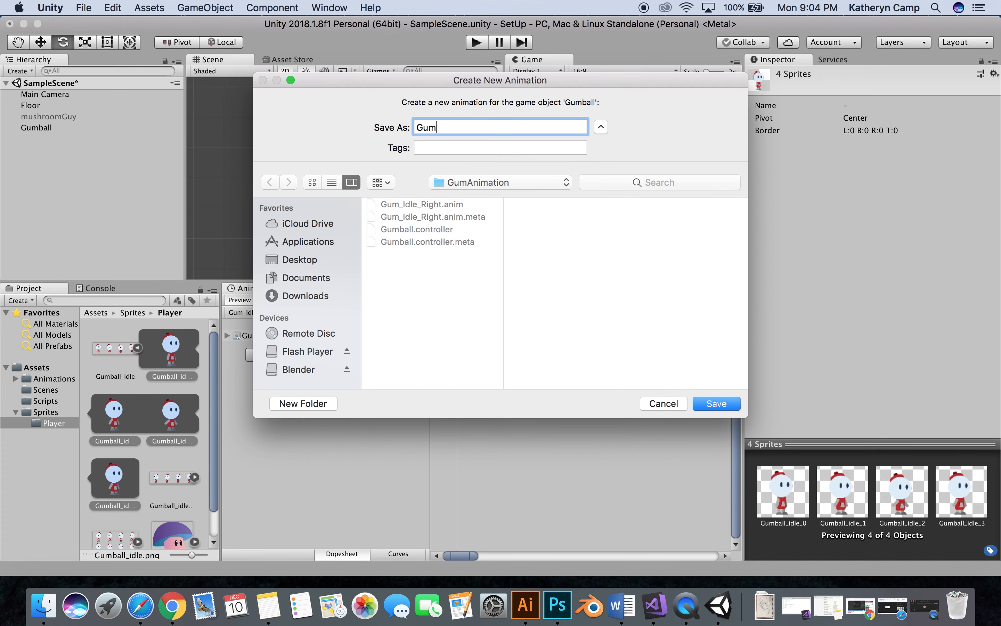
type("l")
type("I")
type("dle")
type("_Left")
left_click(713, 406)
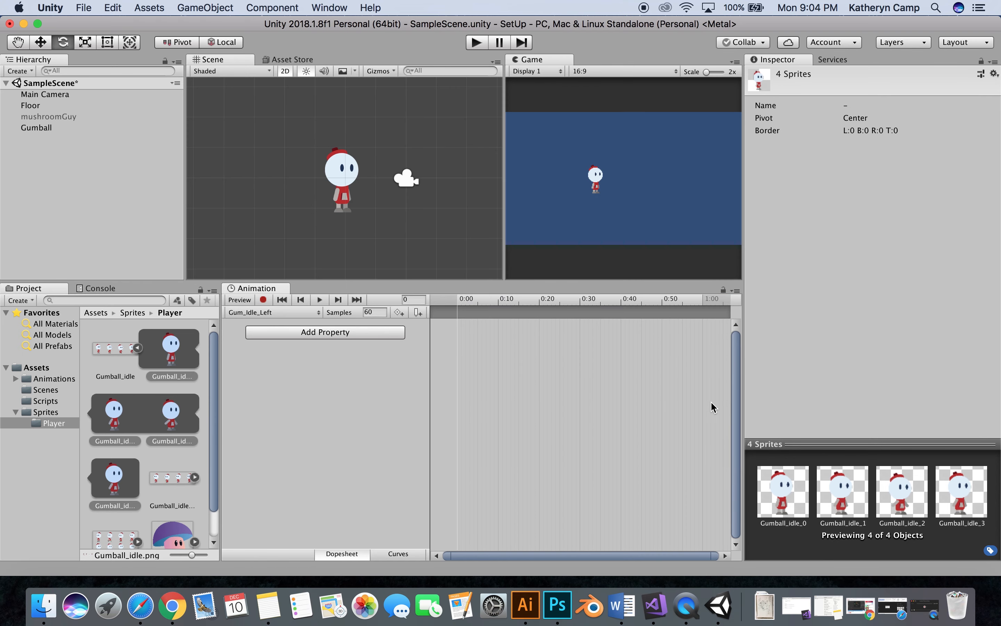
Add the four Gumball_idleLeft sprites from Sprites/Player to the start of the Gum_Idle_Left timeline and preview the playback.
left_click(138, 350)
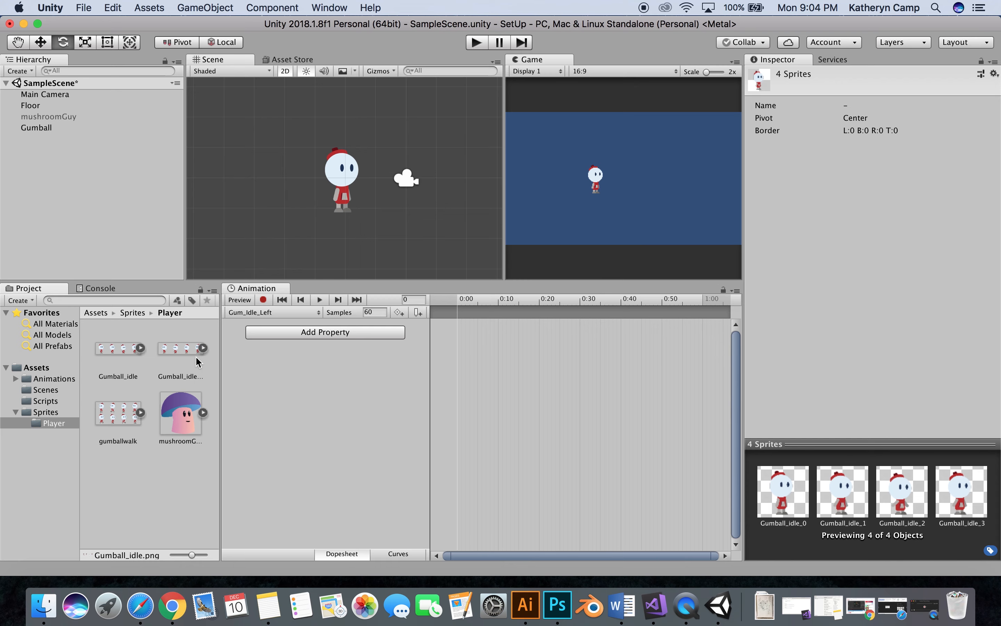
left_click(203, 348)
left_click(112, 424)
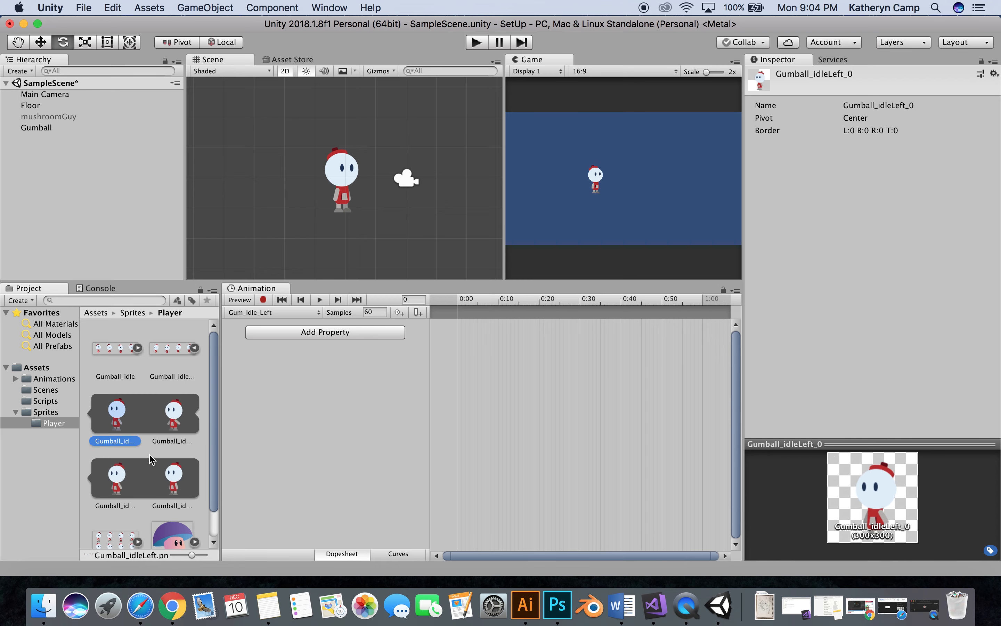
left_click(172, 480, "shift")
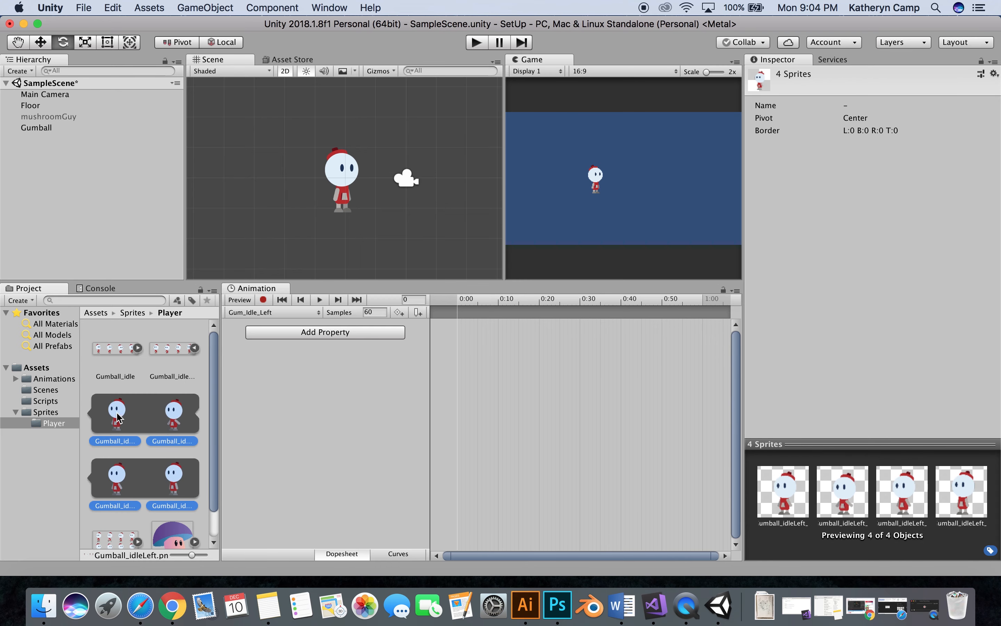
left_click_drag(117, 417, 459, 336)
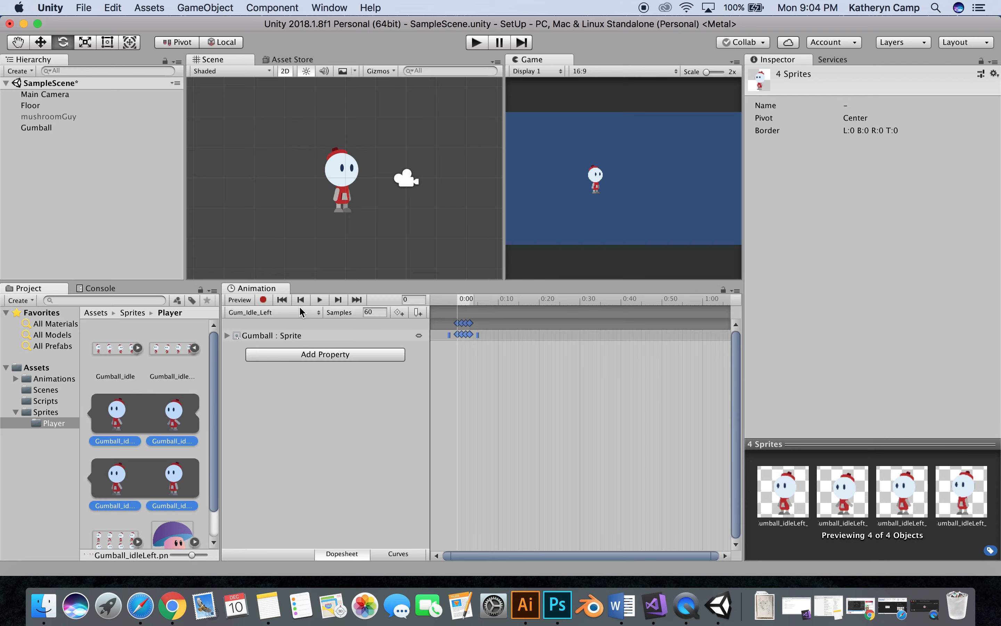
left_click(320, 299)
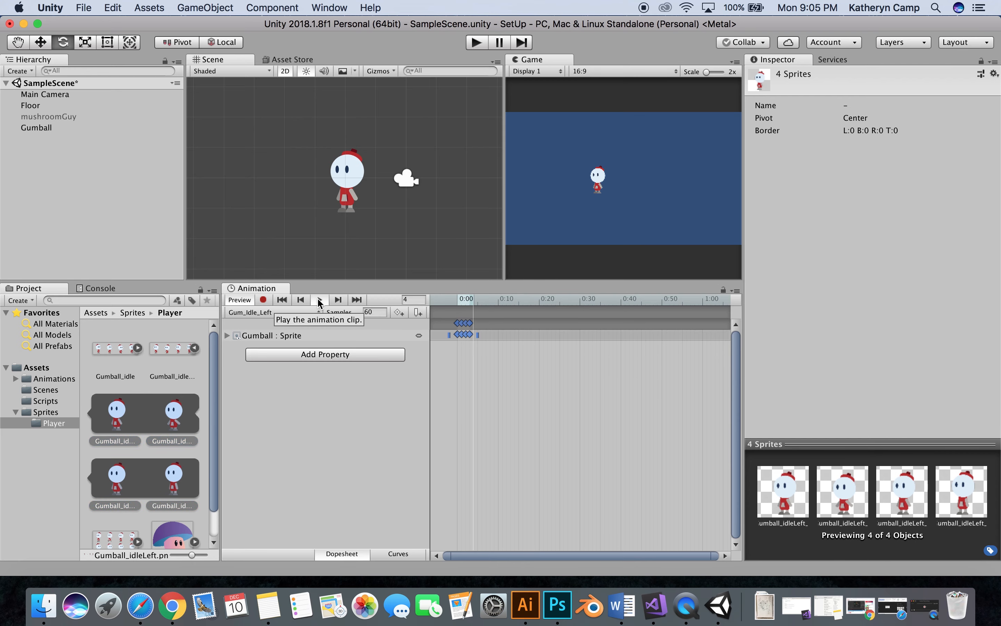
left_click(319, 299)
Set the Gum_Idle_Left clip's samples to 6 and preview the slower playback.
left_click(377, 312)
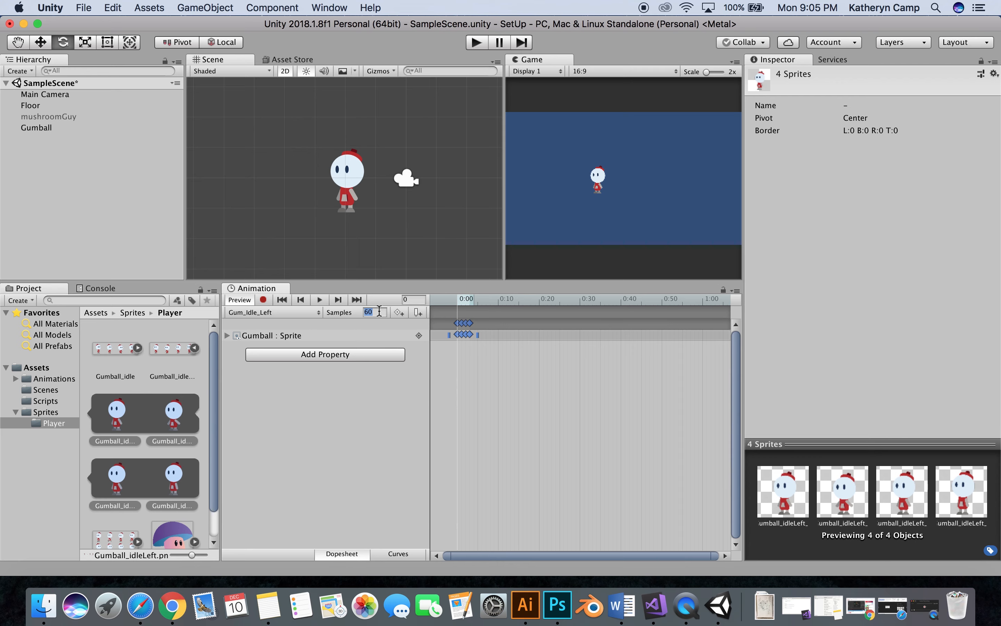
type("6")
key("Return")
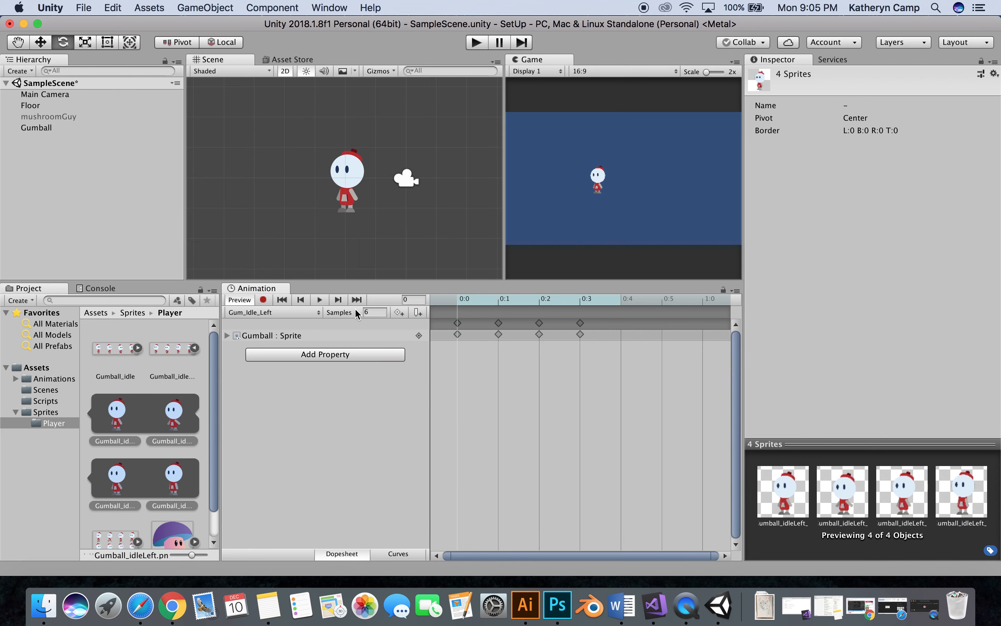
left_click(321, 299)
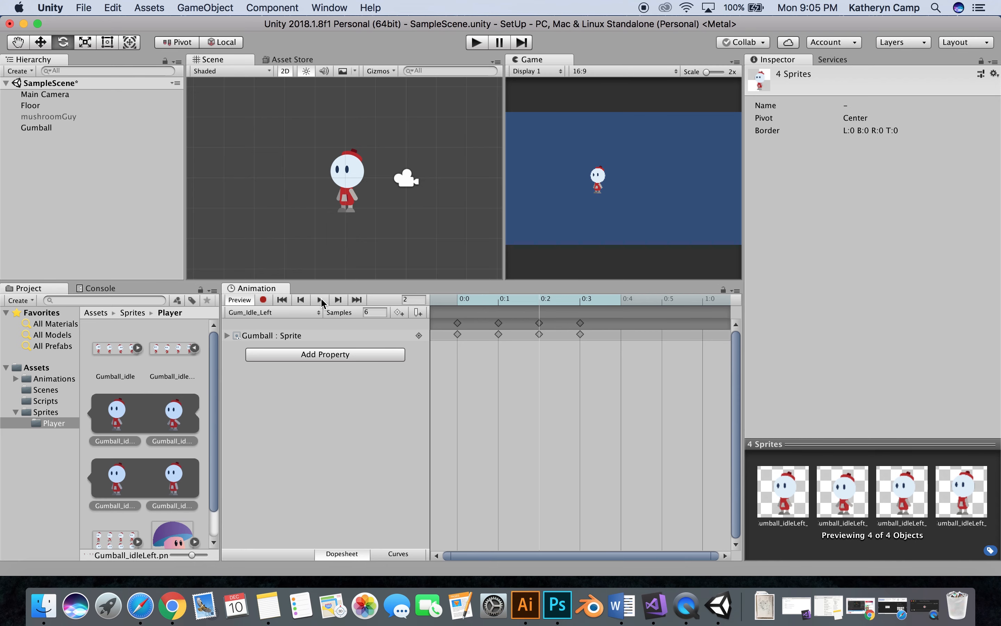
left_click(321, 300)
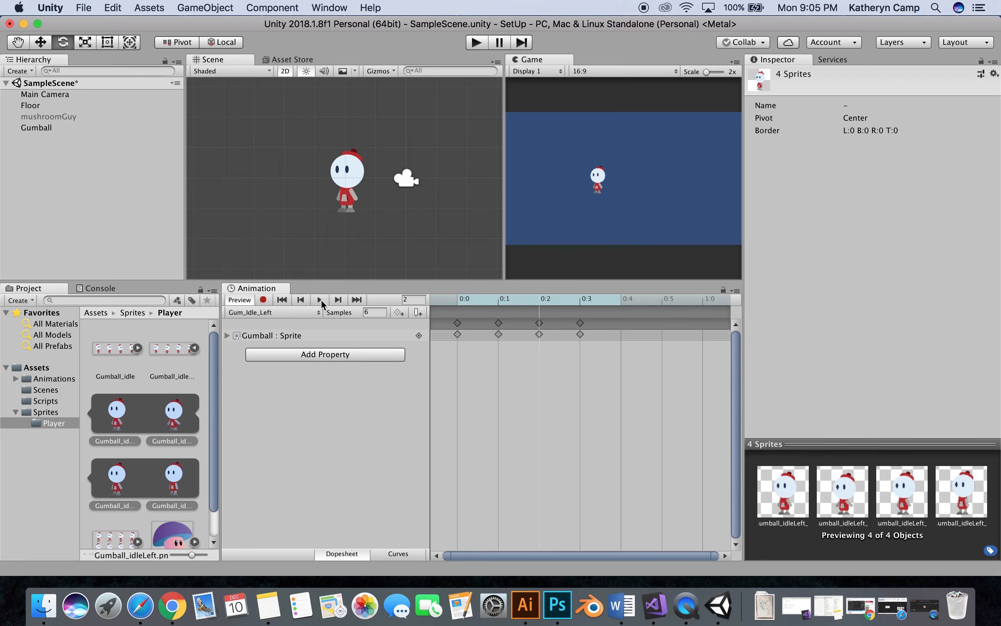
Create another animation clip for Gumball and save it as Gum_Walk_Right in the GumAnimation folder.
left_click(287, 312)
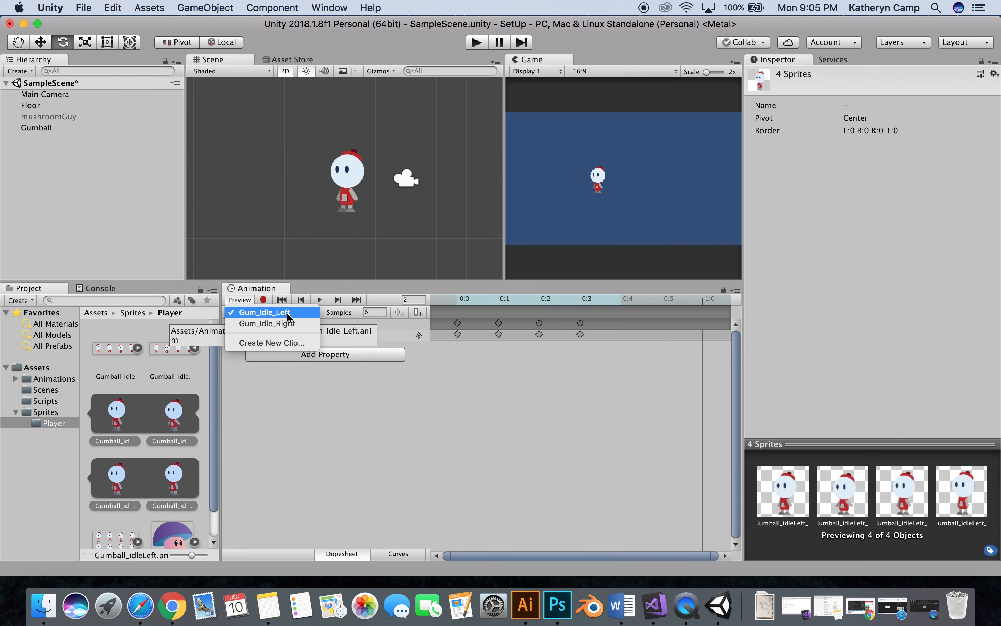
left_click(285, 343)
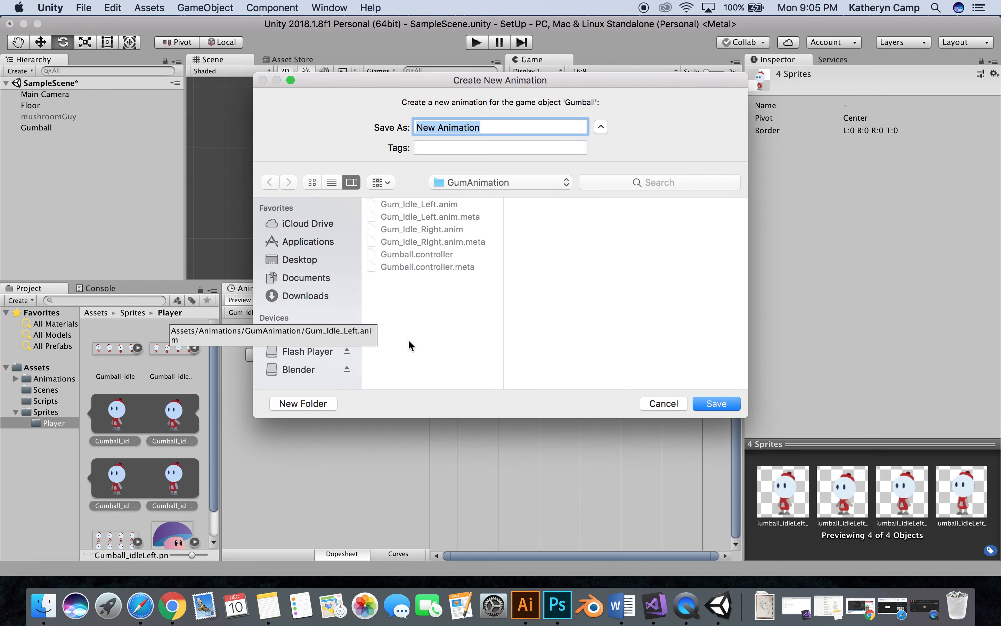
type("Gum")
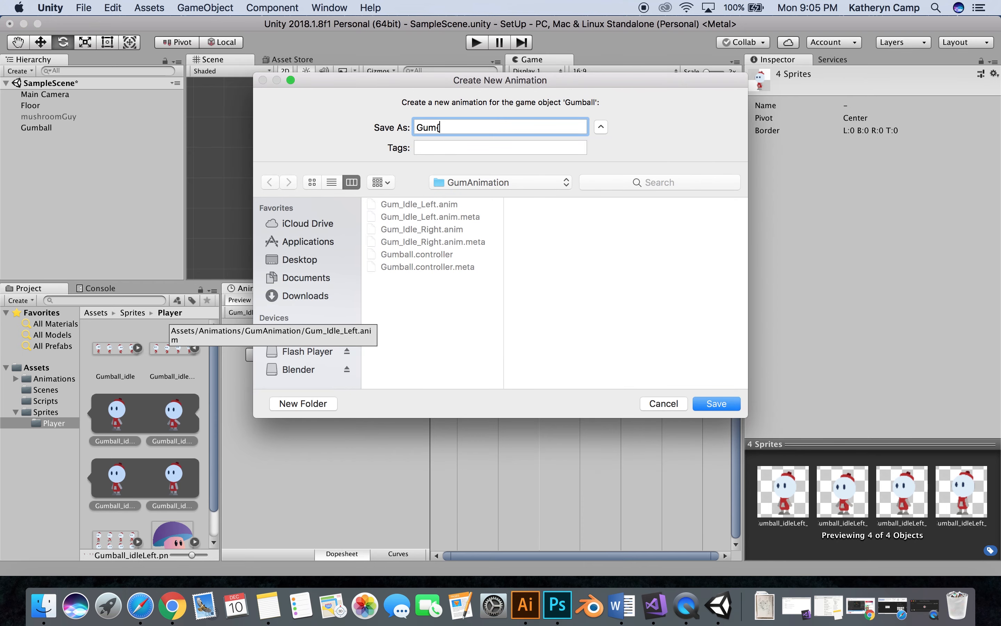
type("w")
key("BackSpace")
type("Walk_Right")
left_click(724, 402)
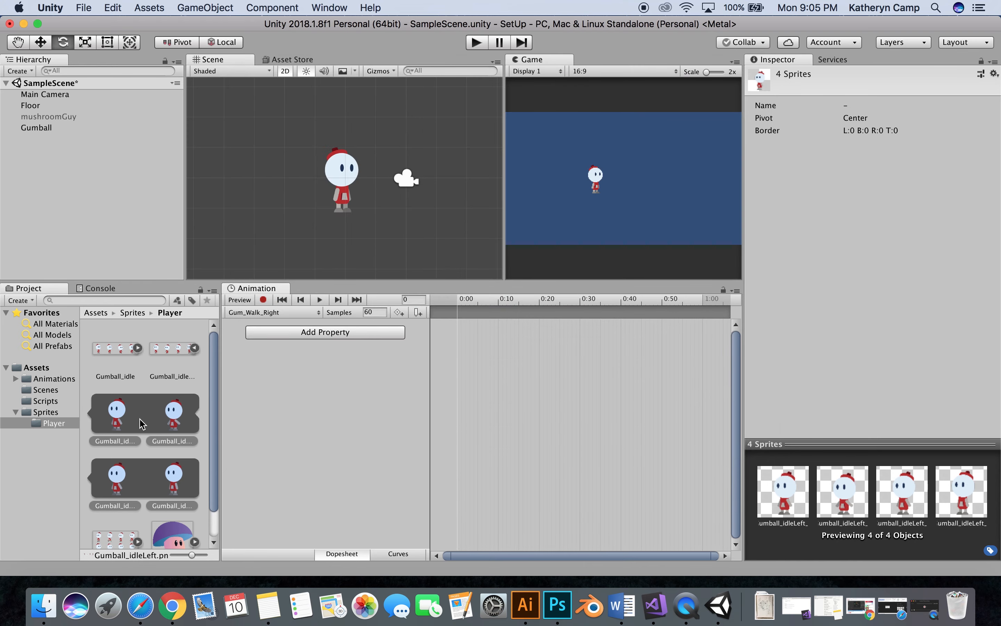
Expand the gumballwalk sprite sheet and add the right-facing sprites gumballwalk_4 to gumballwalk_7 to the start of the Gum_Walk_Right timeline.
left_click(194, 348)
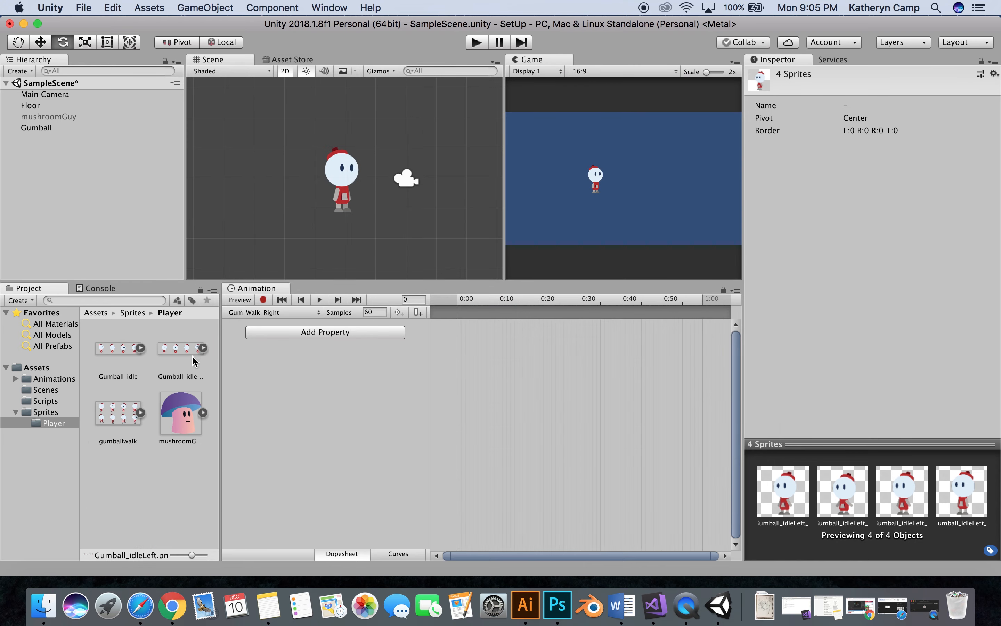
left_click(138, 413)
scroll(157, 417, "down", 5)
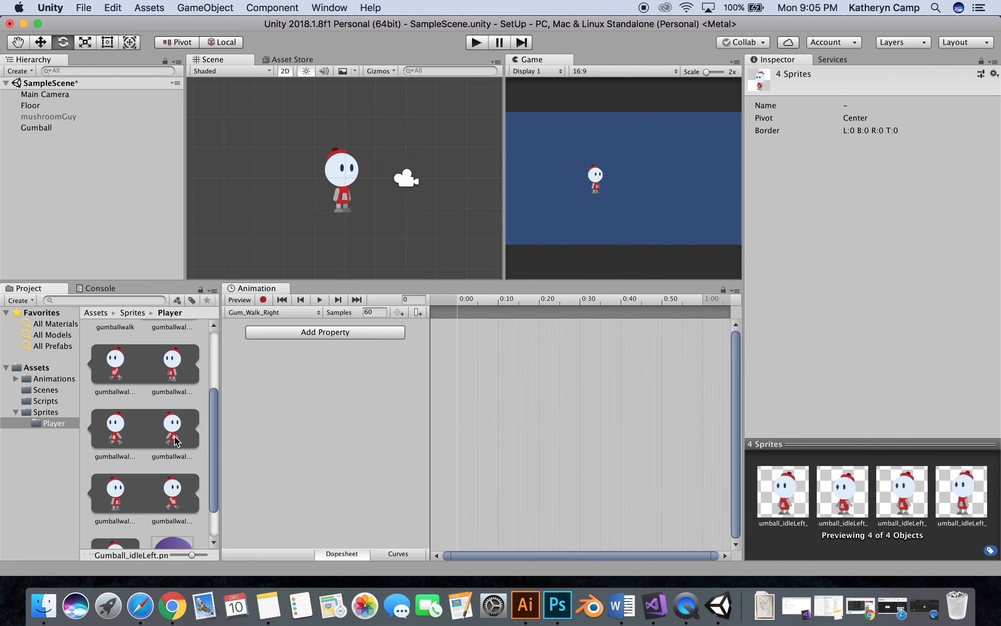
scroll(168, 419, "up", 3)
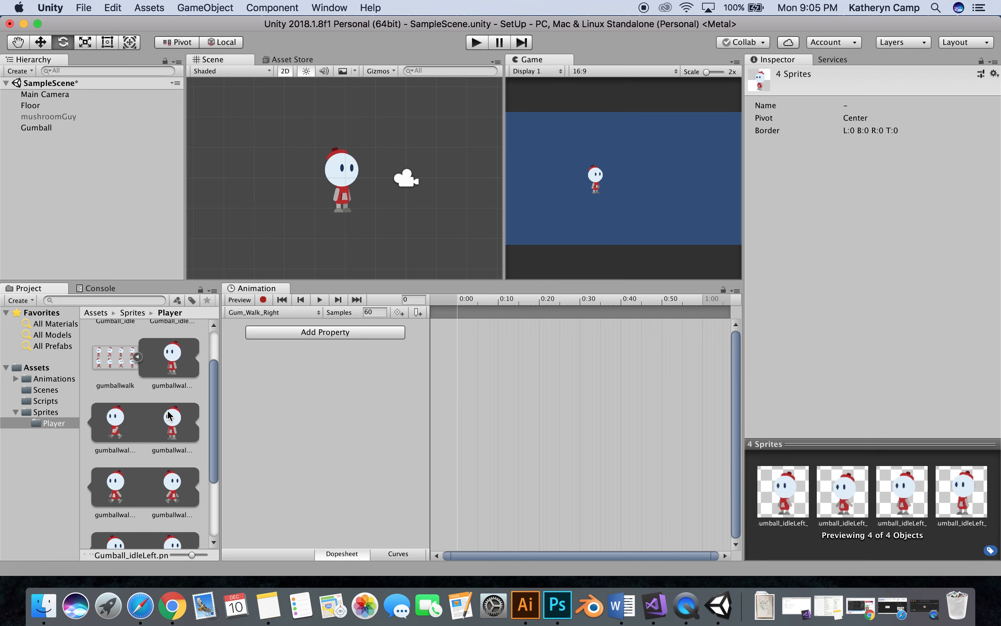
scroll(170, 372, "down", 2)
scroll(170, 372, "up", 1)
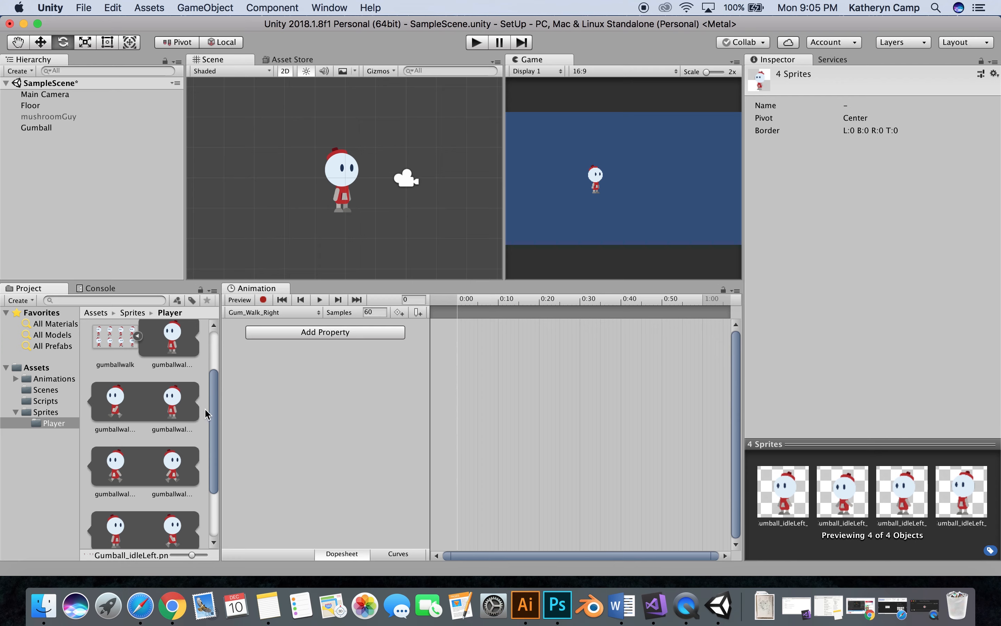
scroll(213, 409, "down", 2)
scroll(214, 413, "down", 3)
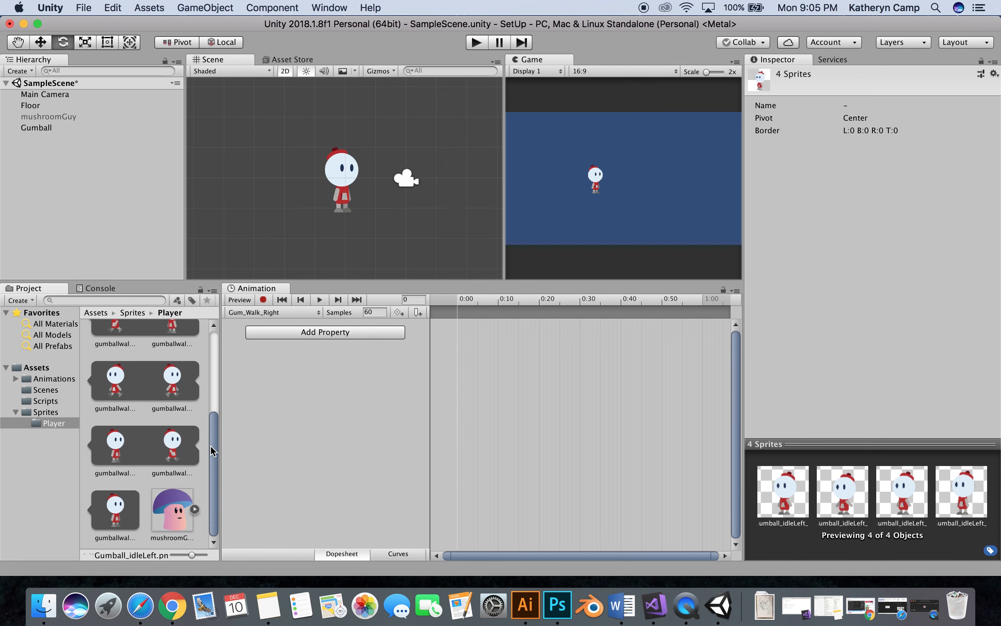
left_click(176, 390)
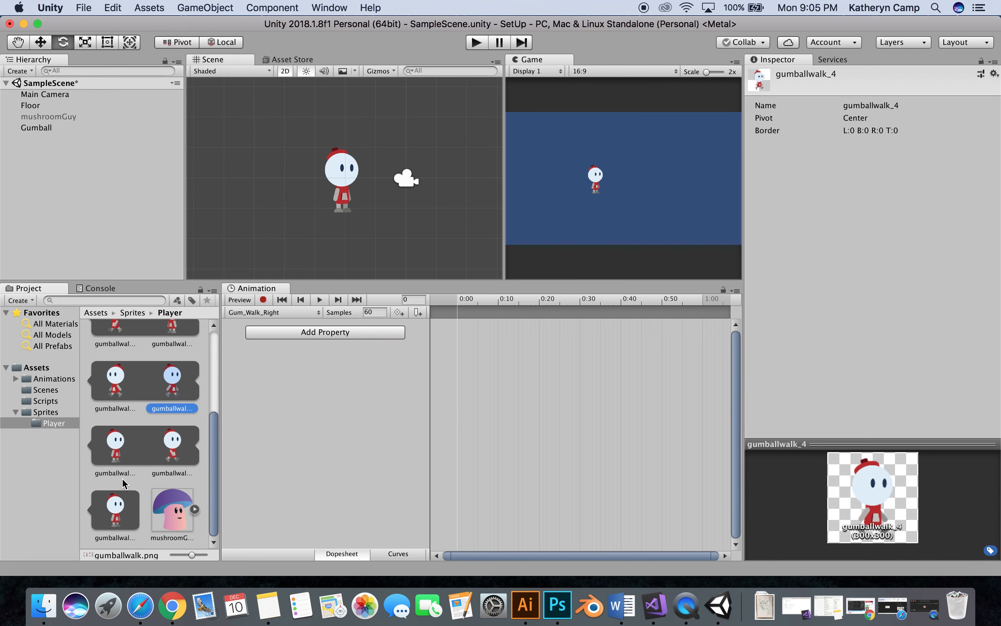
left_click(120, 517, "shift")
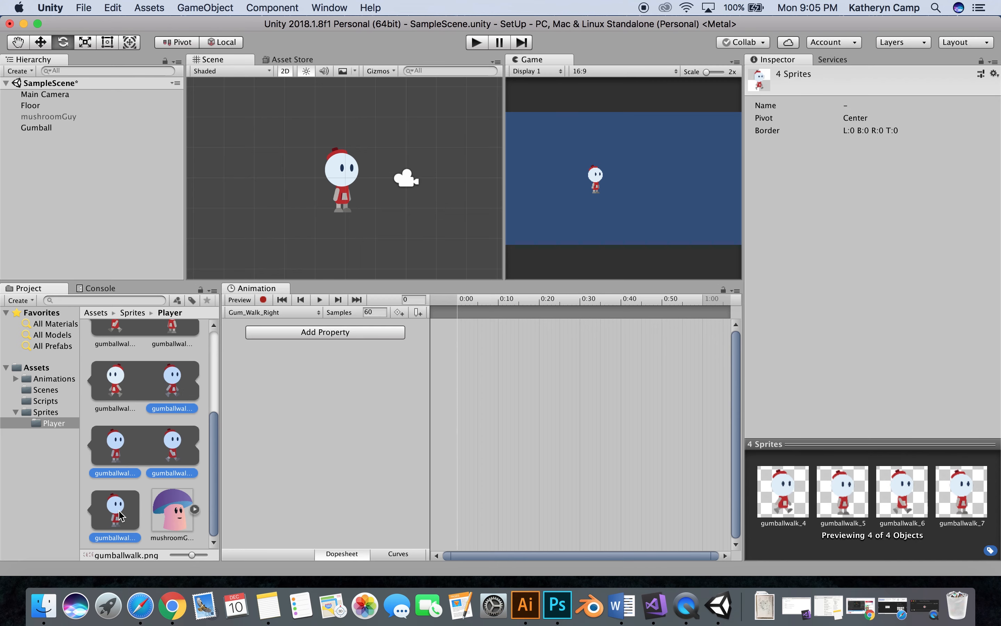
left_click_drag(174, 393, 441, 336)
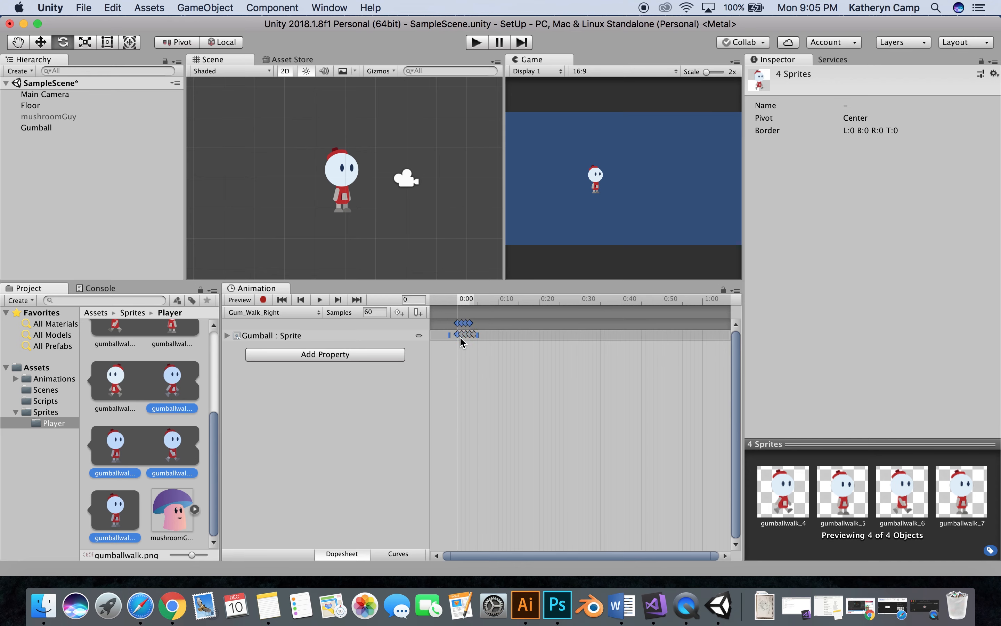
Set the Gum_Walk_Right clip's samples to 6 and preview the walk animation.
left_click(377, 312)
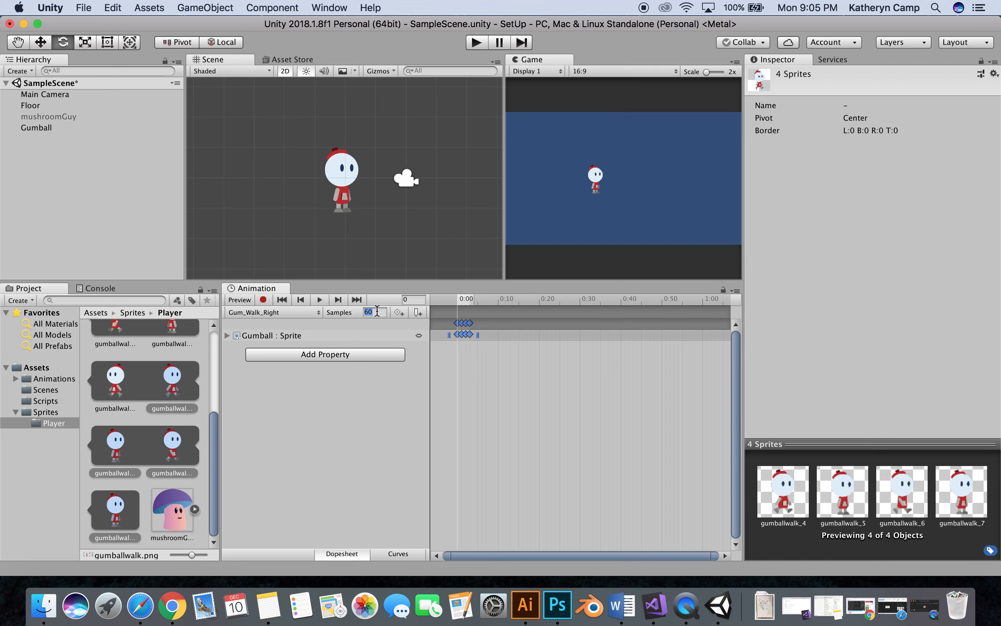
type("6")
key("Return")
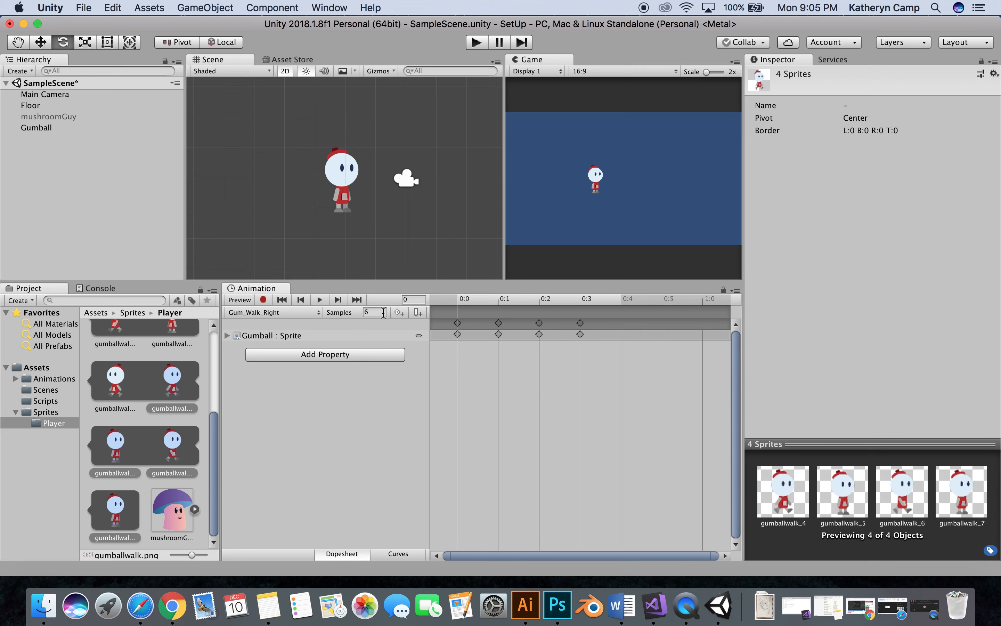
left_click(319, 301)
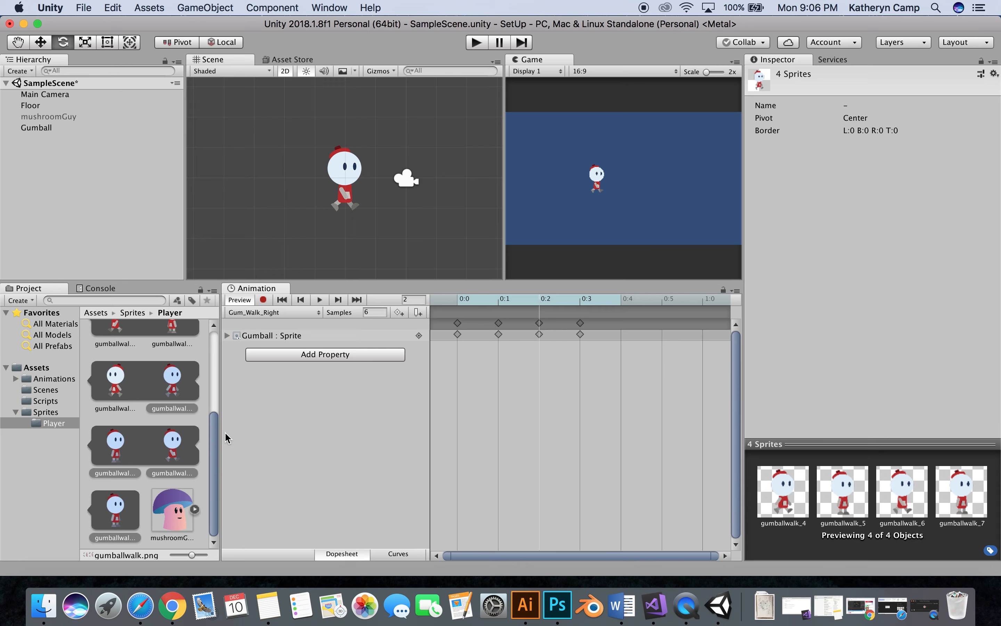
Create a further animation clip for Gumball and save it as Gum_Walk_Left in the GumAnimation folder.
left_click_drag(208, 442, 214, 437)
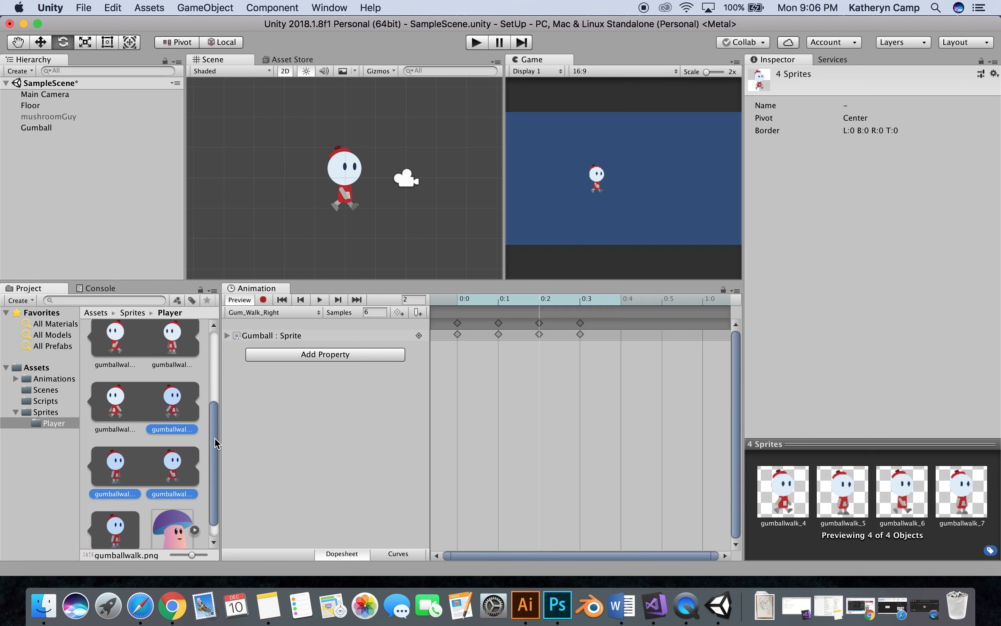
left_click(266, 311)
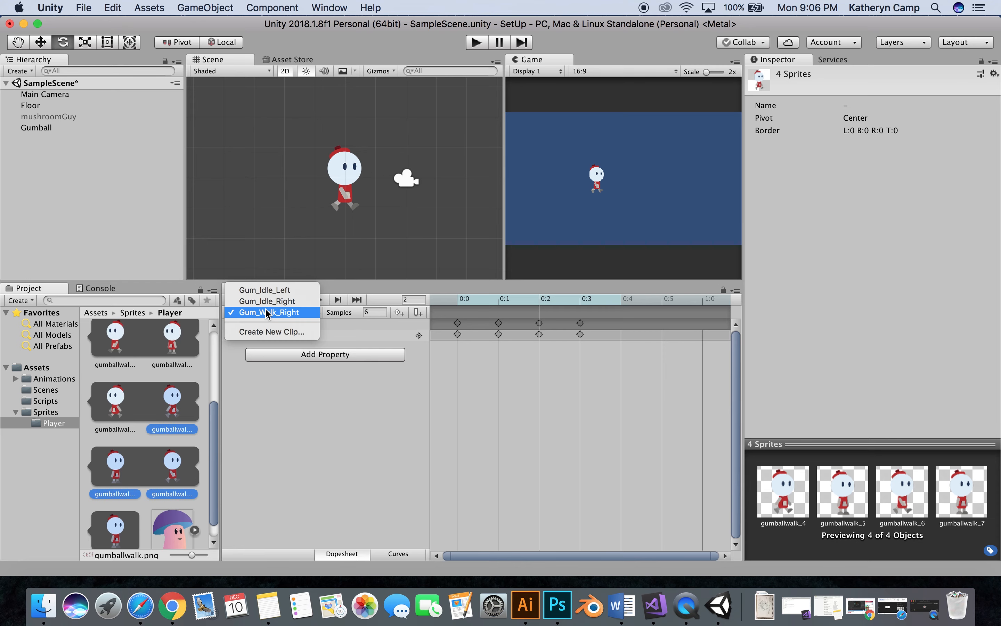
left_click(268, 329)
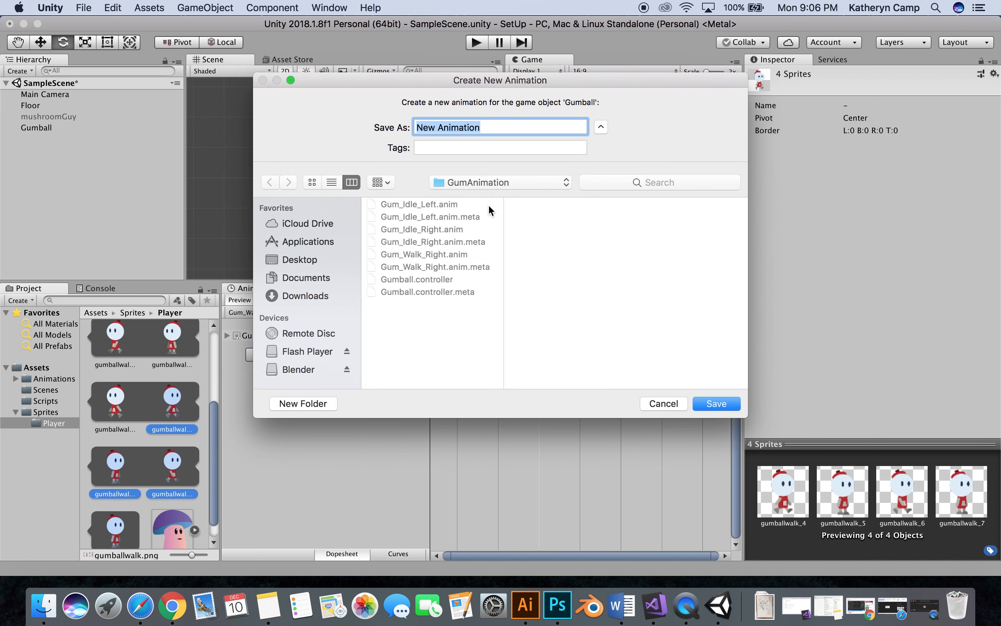
type("Gum_Walk_Left")
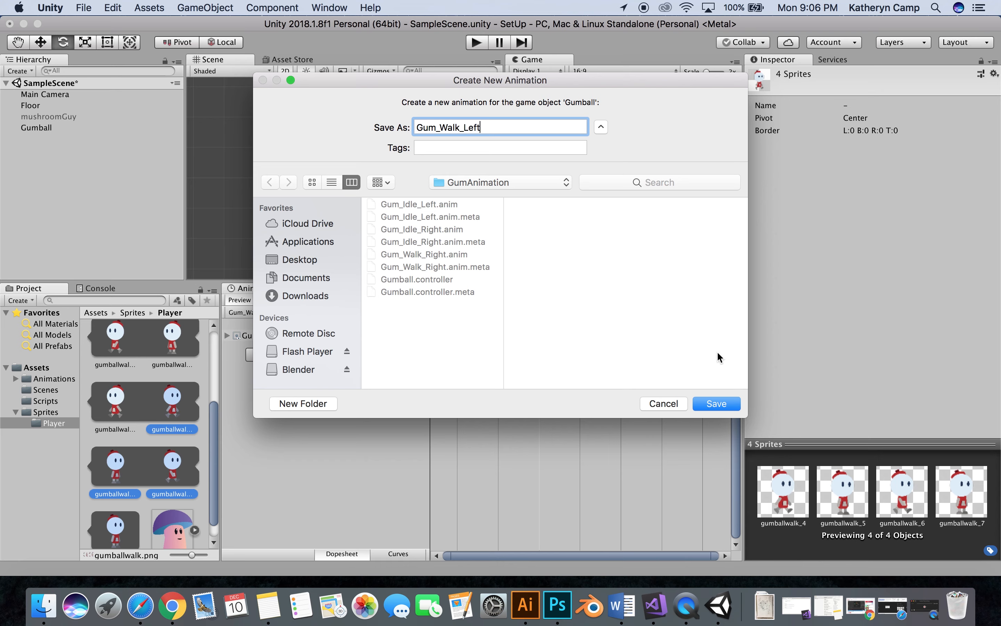
left_click(716, 403)
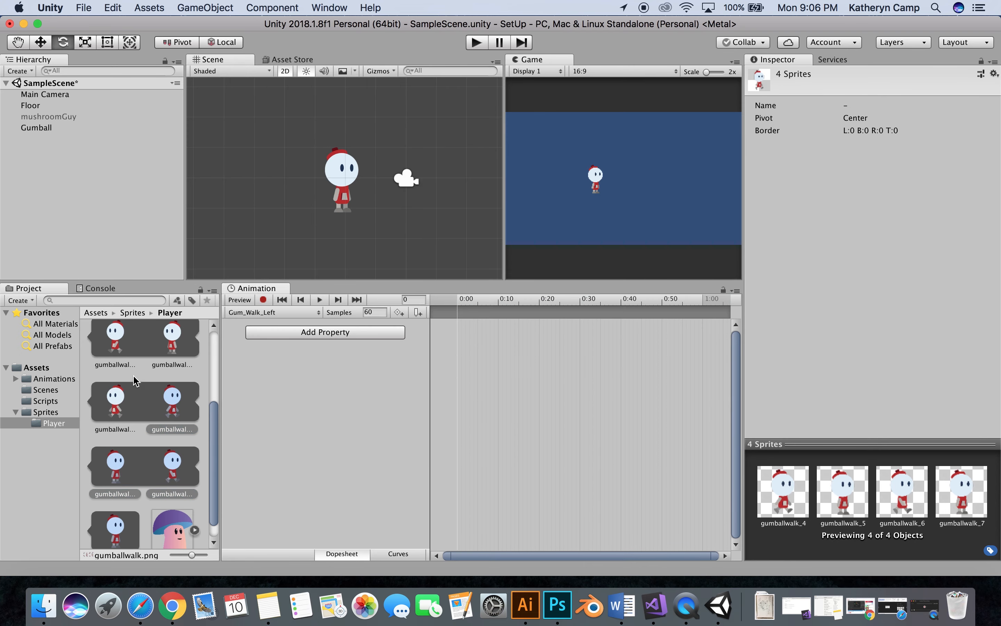
Add the left-facing sprites gumballwalk_0 to gumballwalk_3 to the start of the Gum_Walk_Left timeline.
left_click(124, 408)
scroll(124, 408, "up", 2)
left_click(171, 362)
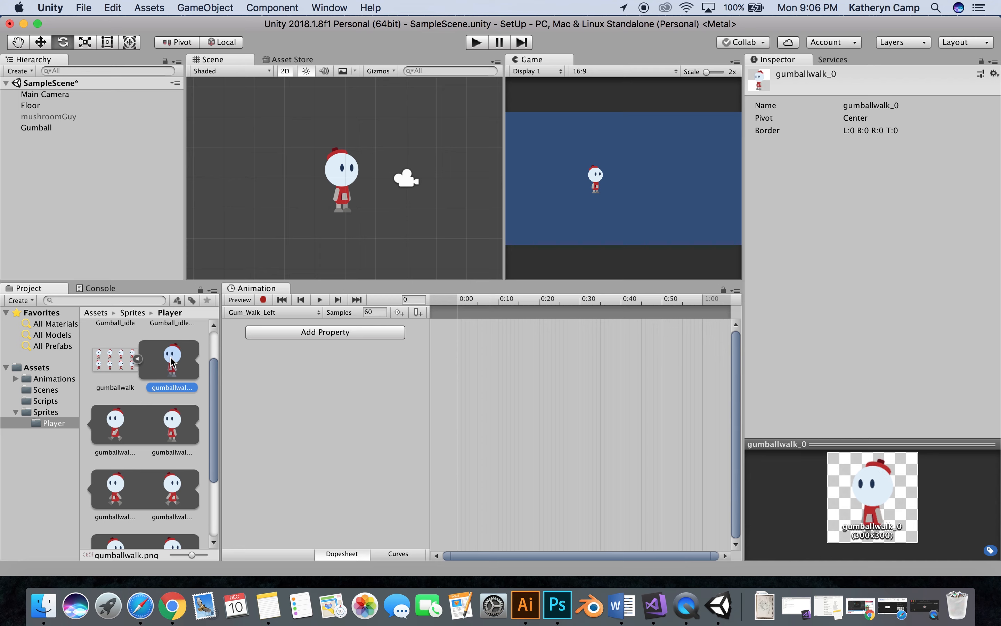
left_click(120, 492, "shift")
left_click_drag(179, 366, 459, 337)
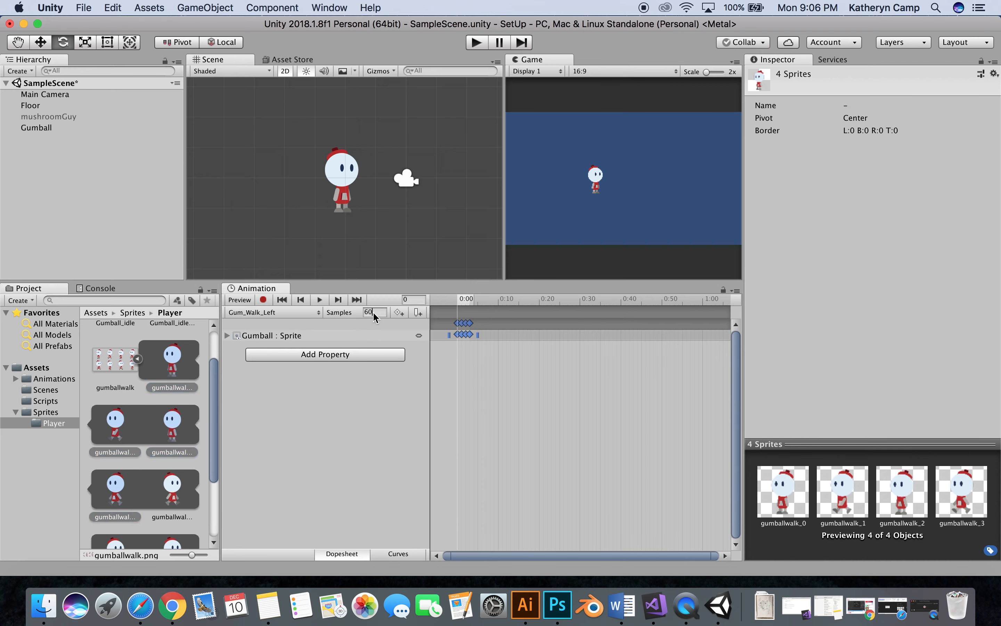
Set the Gum_Walk_Left clip's samples to 6 and preview the walk animation.
left_click(373, 313)
key("BackSpace")
type("6")
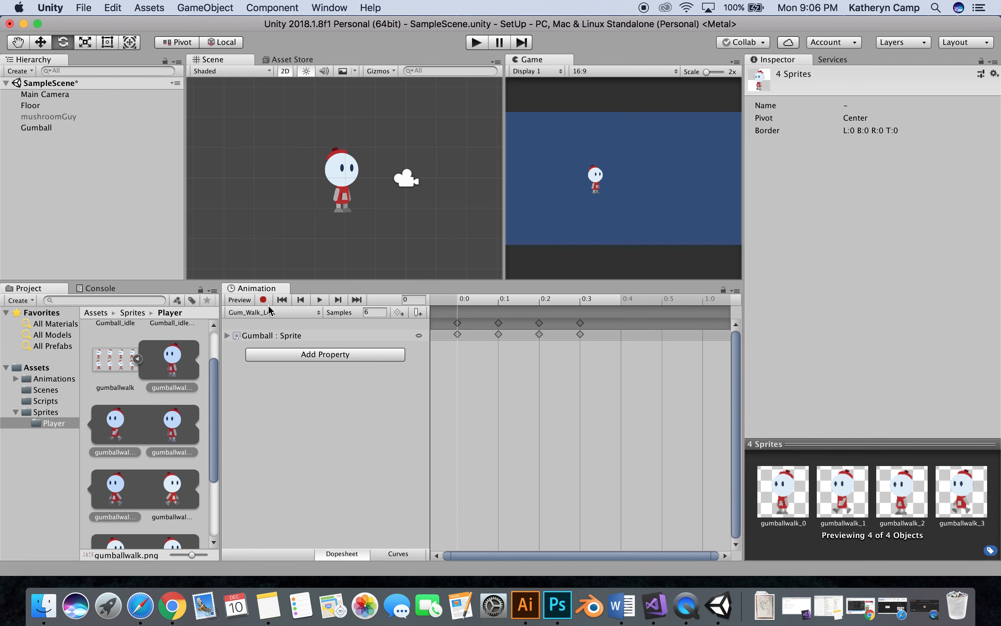
left_click(319, 300)
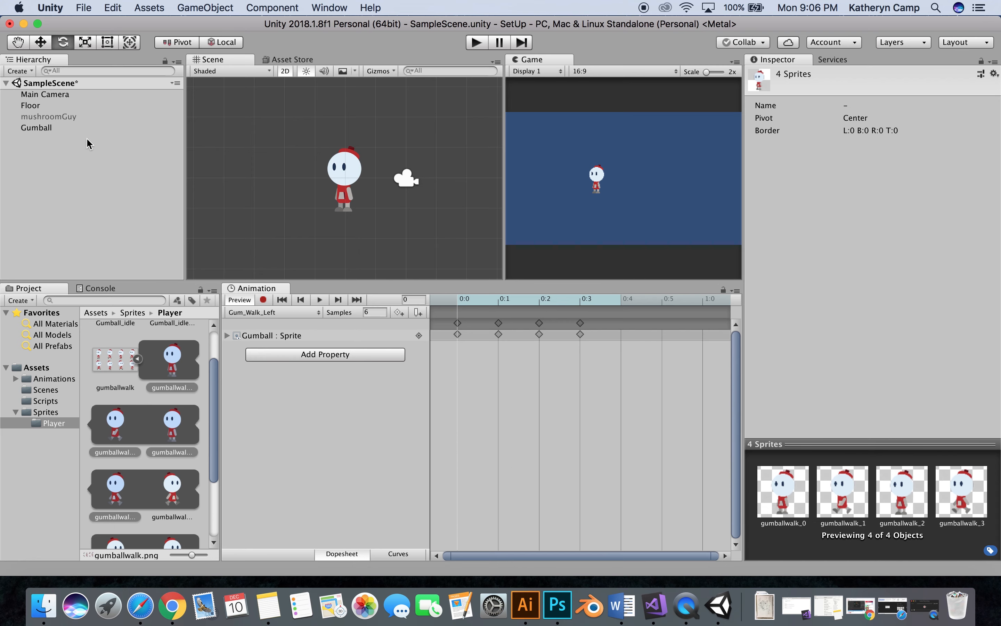
Select Gumball, run the game to test walking the player left and right, and stop play mode.
left_click(70, 133)
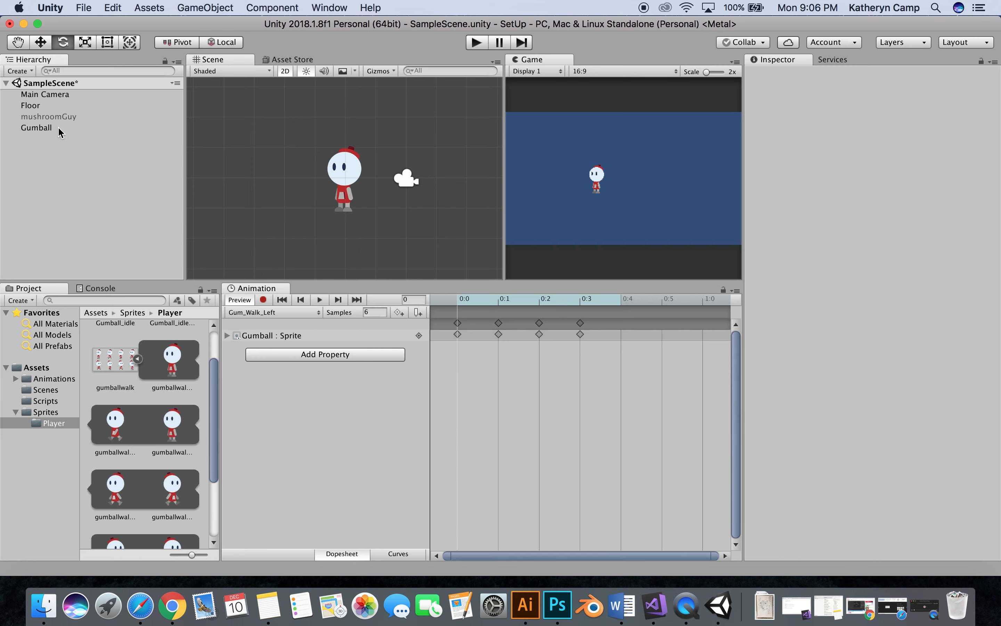
left_click(58, 127)
left_click(478, 43)
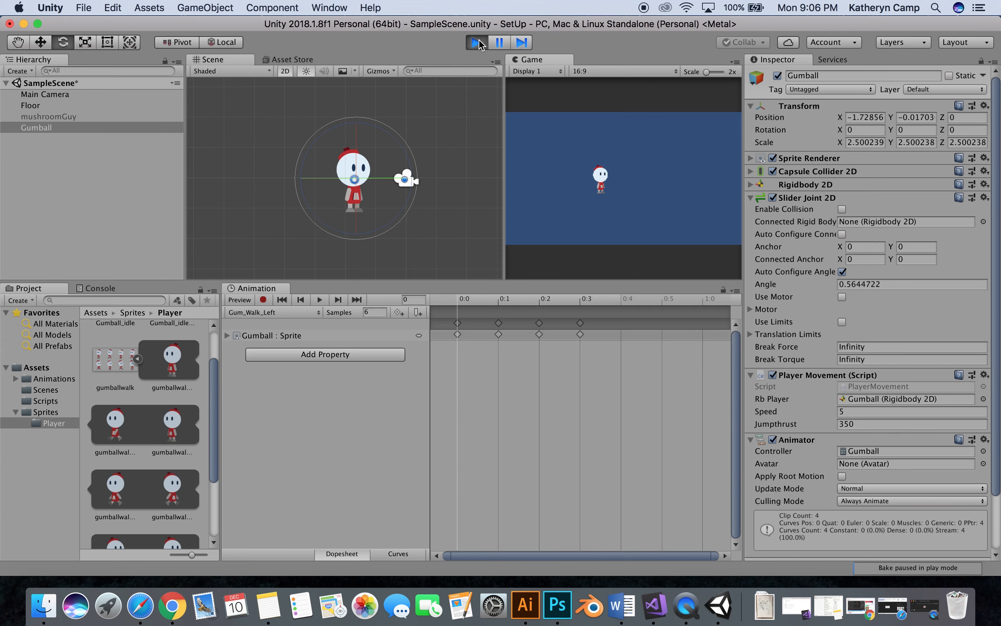
key("Left")
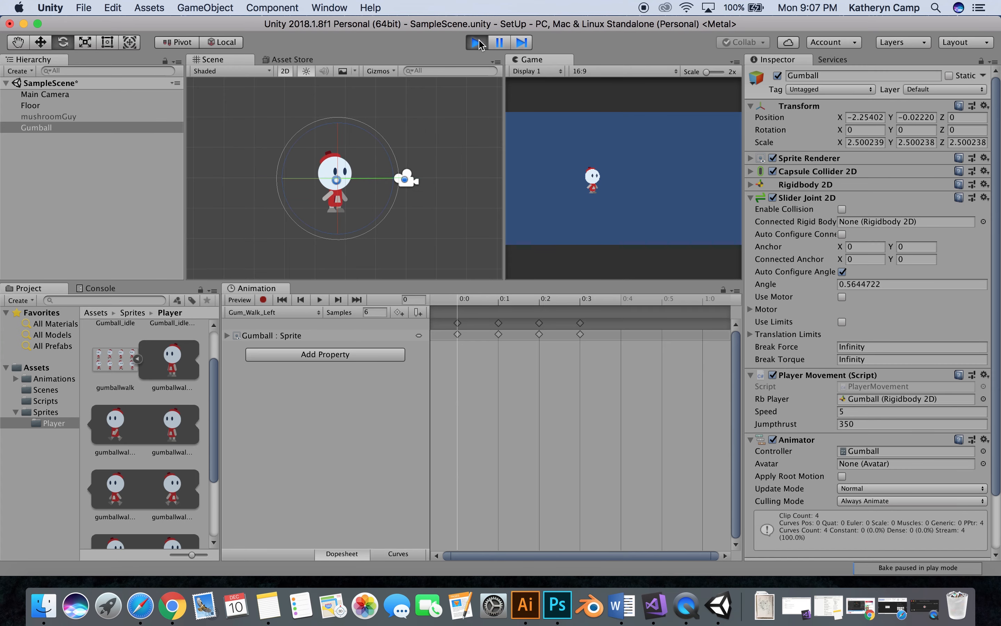
key("Right")
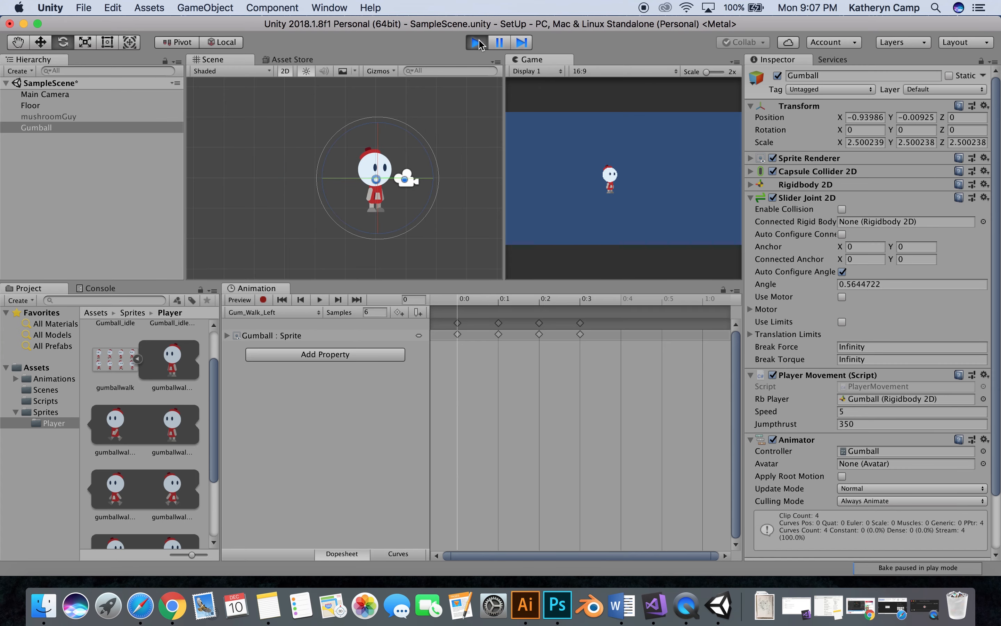
key("Left")
key("Right")
key("Left")
key("Right")
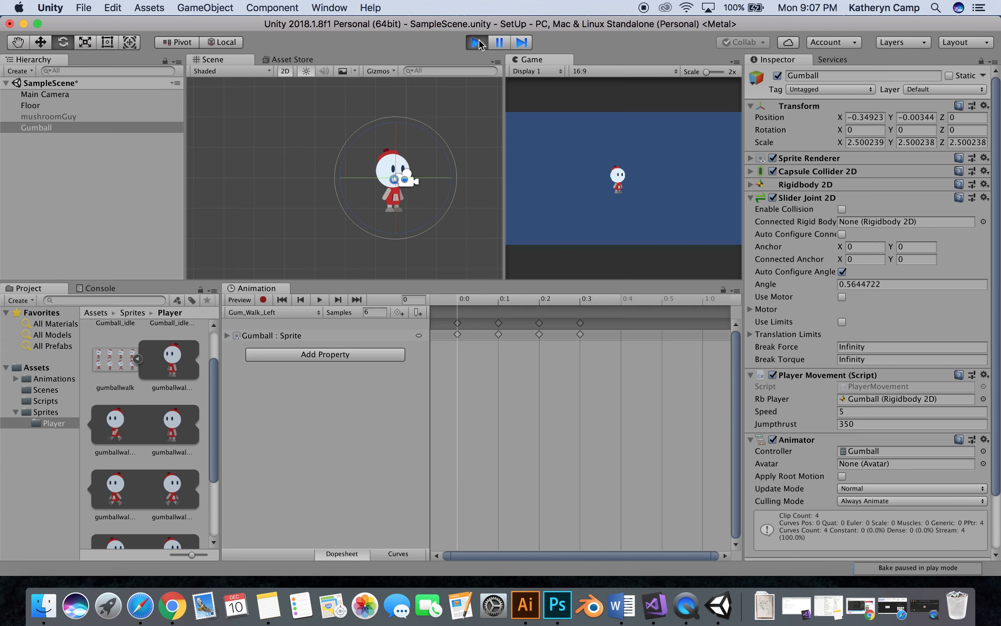
key("Left")
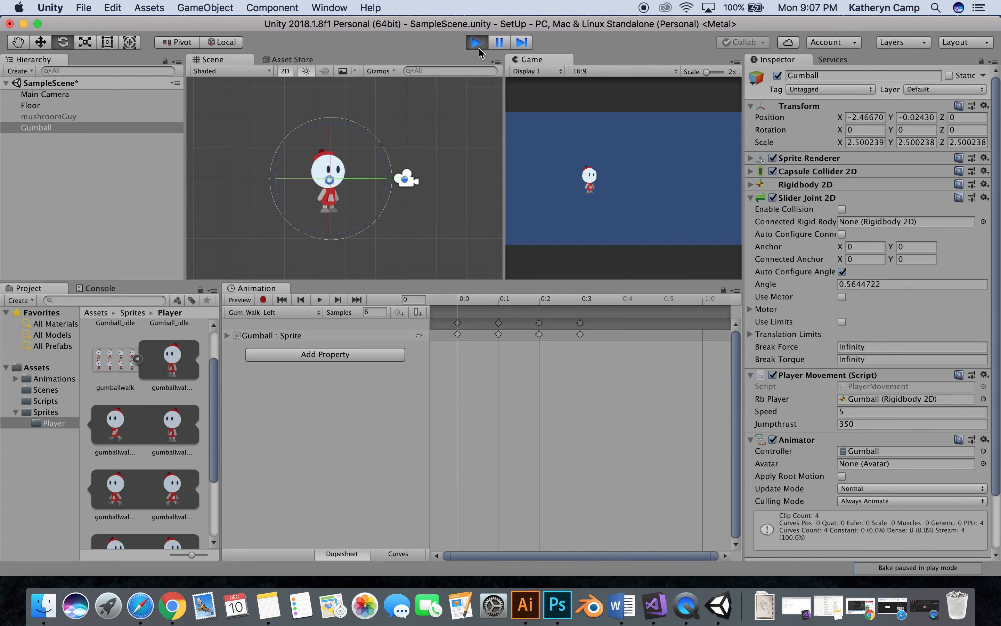
key("Left")
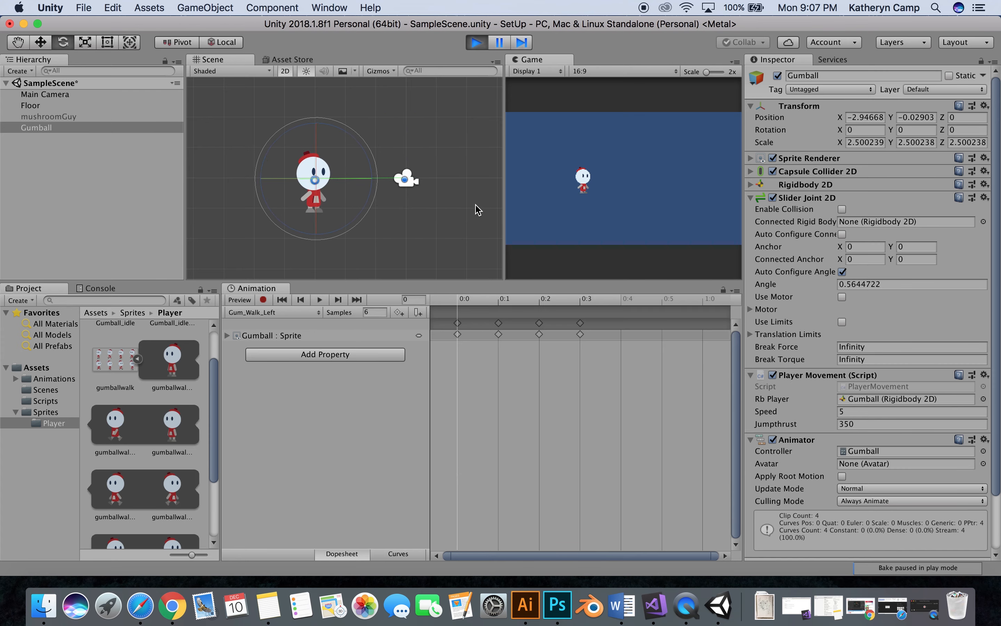
key("Right")
left_click(476, 43)
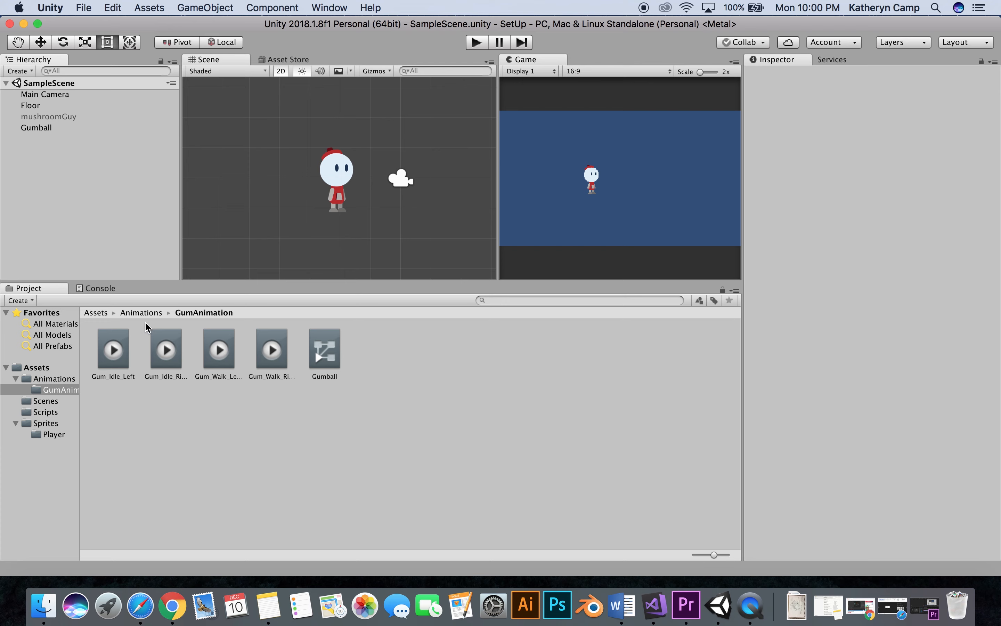
Go up to the Animations folder and reopen its GumAnimation subfolder to review the animation assets.
left_click(141, 313)
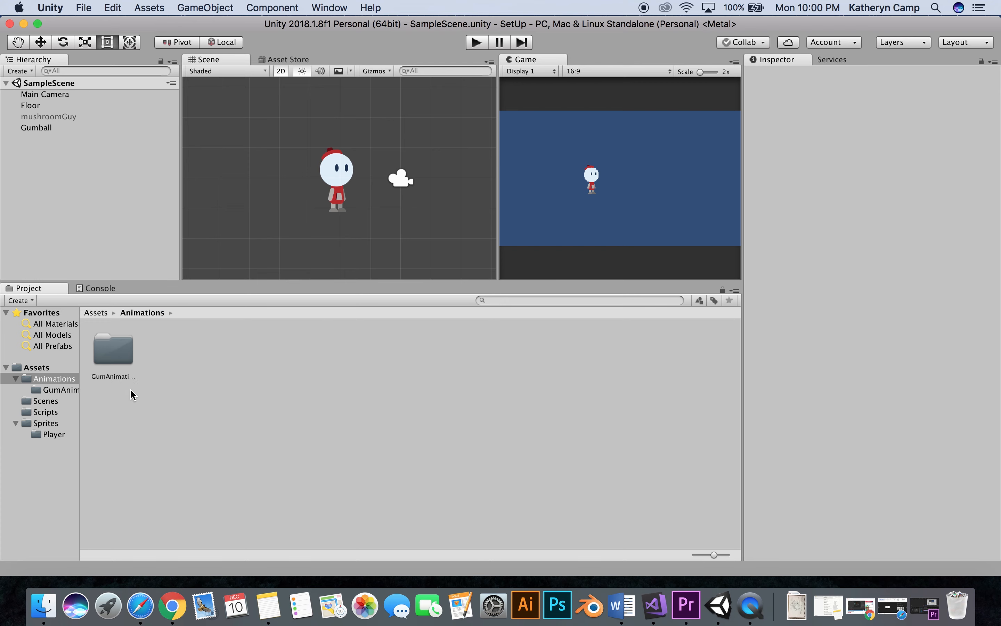
double_click(120, 361)
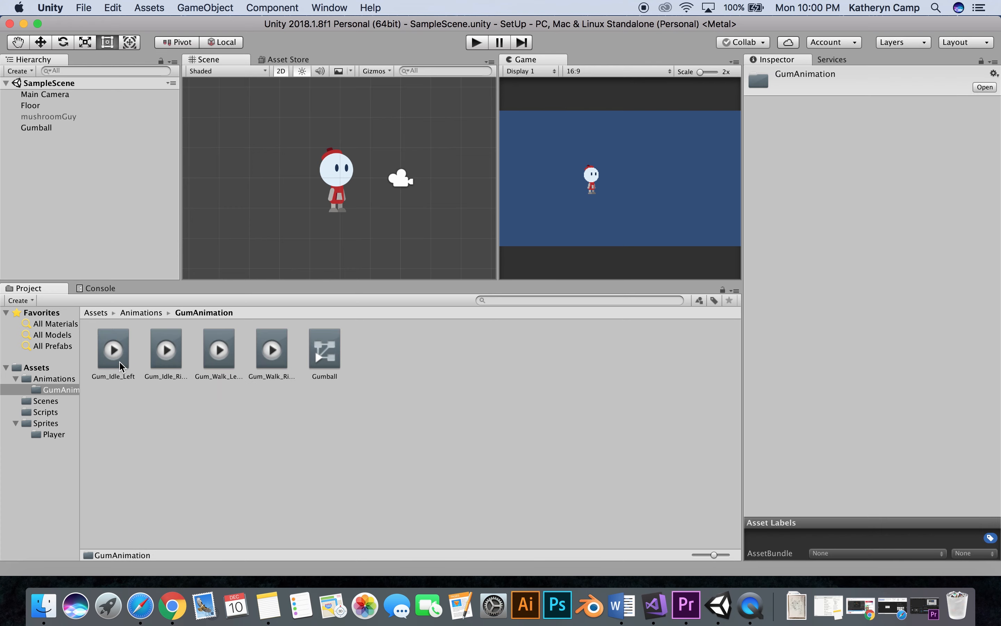